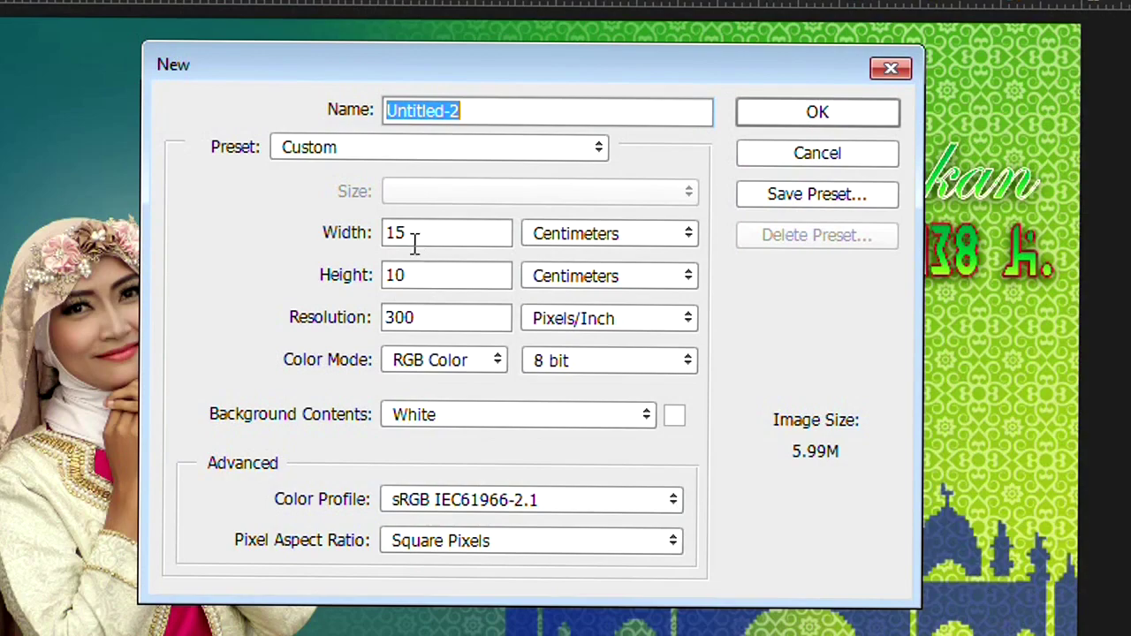
- Create a blank 15 by 10 centimetre document at 300 pixels/inch in RGB Color with a white background
{"action": "left_click", "coordinate": [799, 113]}
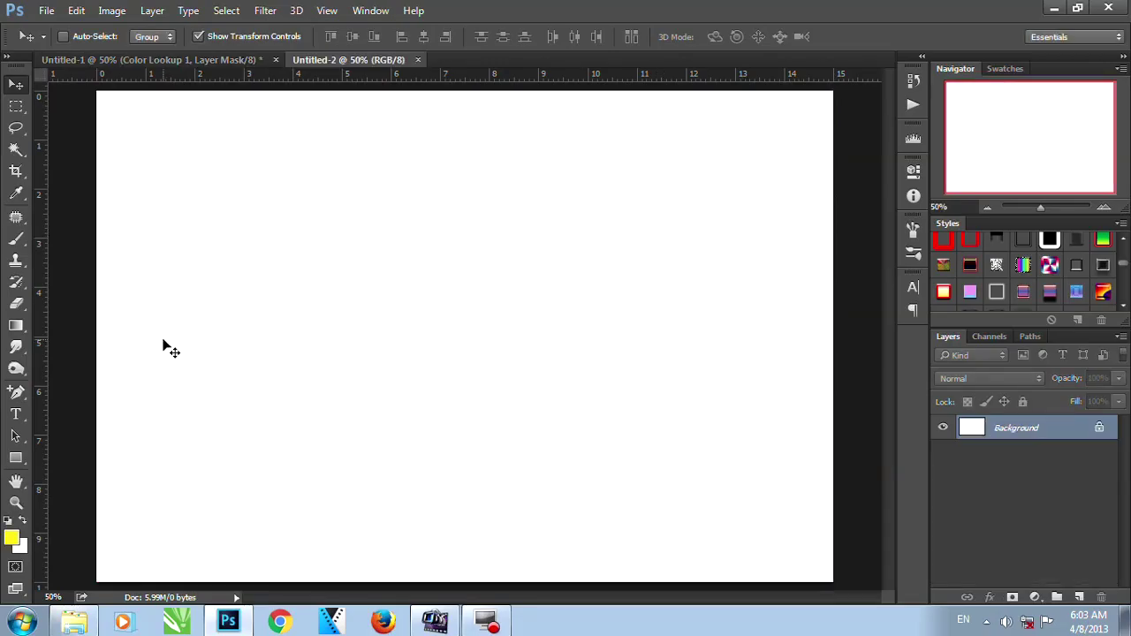
{"action": "left_click", "coordinate": [134, 62]}
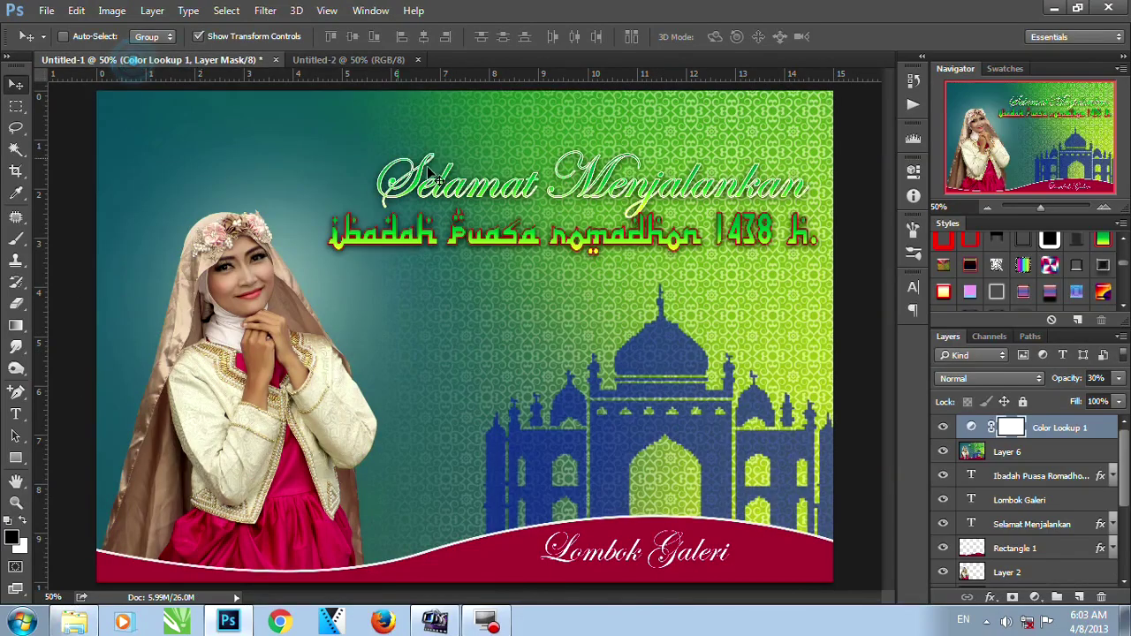
{"action": "left_click", "coordinate": [332, 59]}
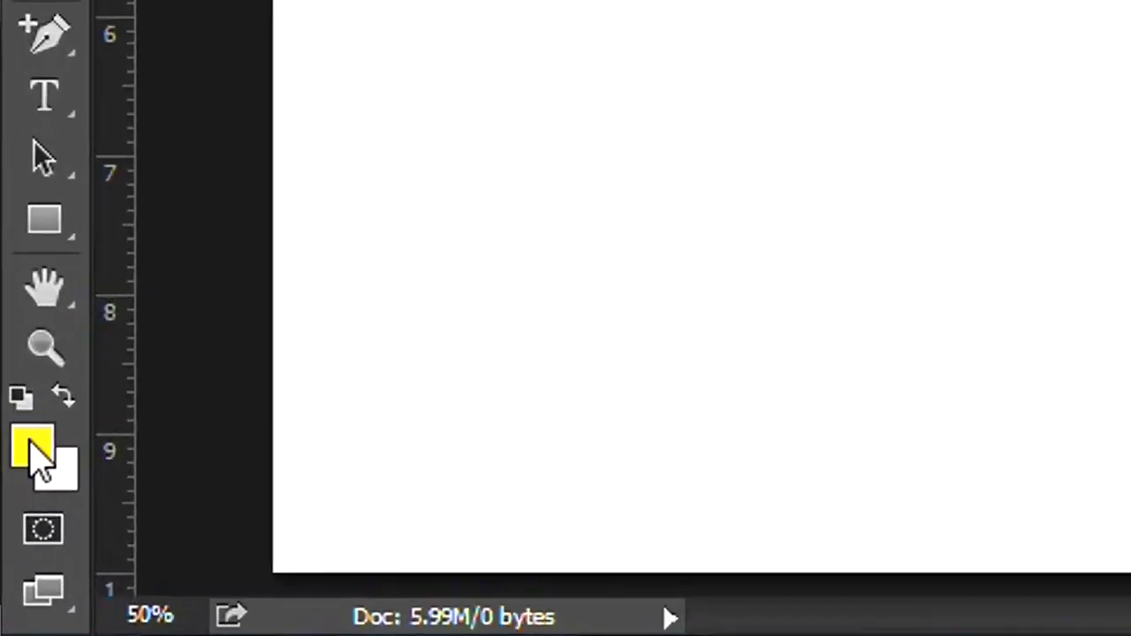
- Choose a bright green foreground colour, add a new layer above the background and fill it with the Paint Bucket Tool
{"action": "left_click", "coordinate": [12, 538]}
{"action": "left_click", "coordinate": [892, 247]}
{"action": "left_click_drag", "start_coordinate": [866, 187], "coordinate": [890, 196]}
{"action": "left_click", "coordinate": [1041, 105]}
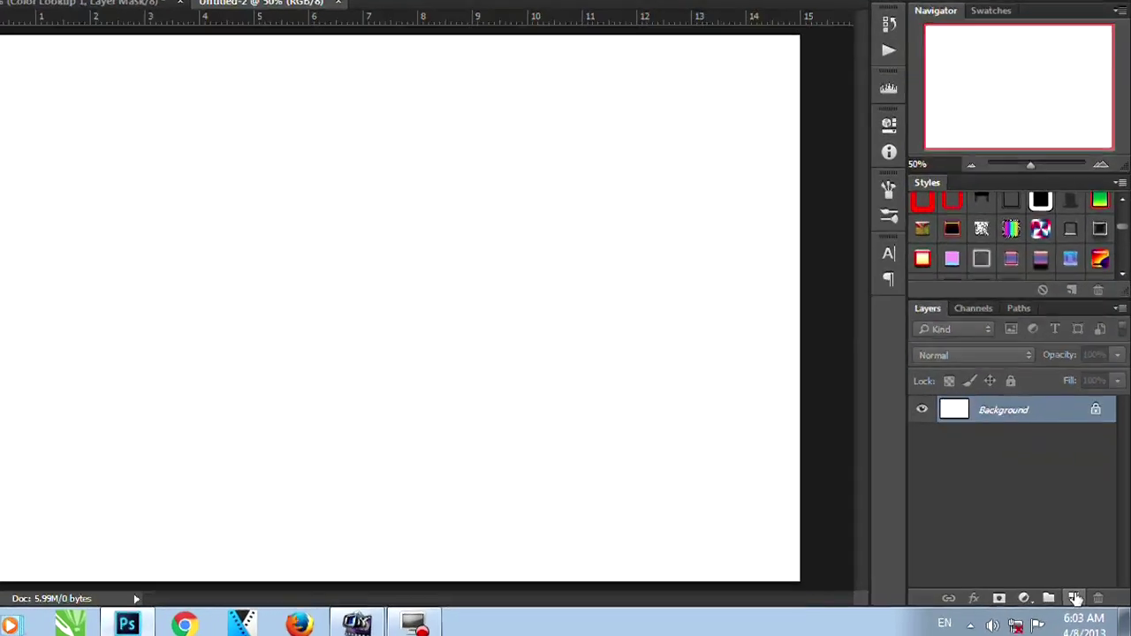
{"action": "left_click", "coordinate": [1075, 599]}
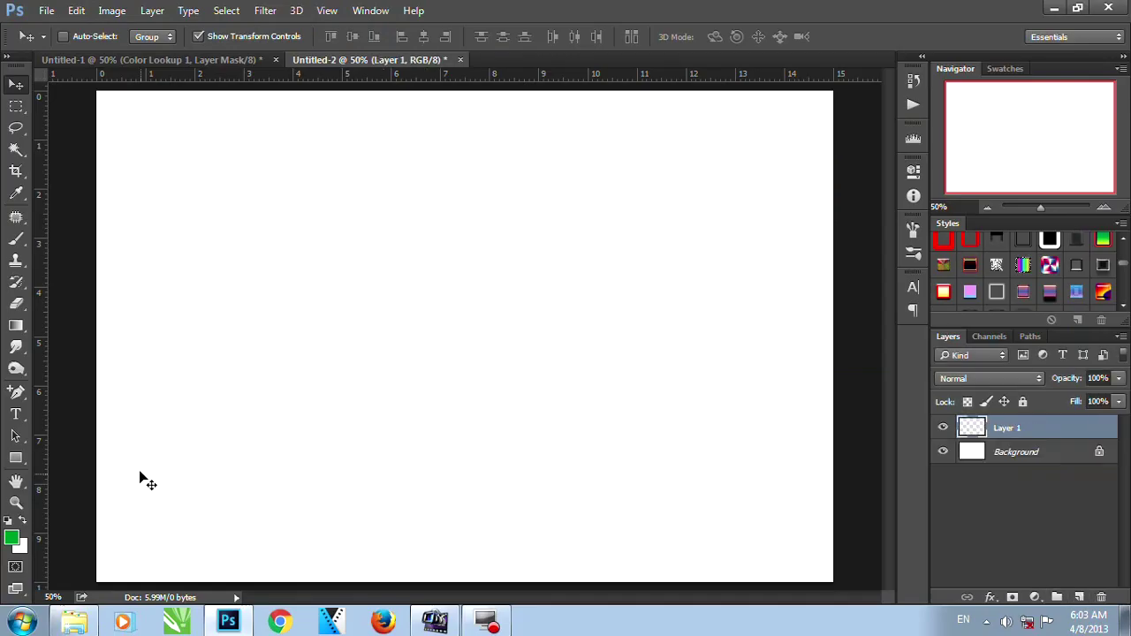
{"action": "left_click", "coordinate": [16, 325]}
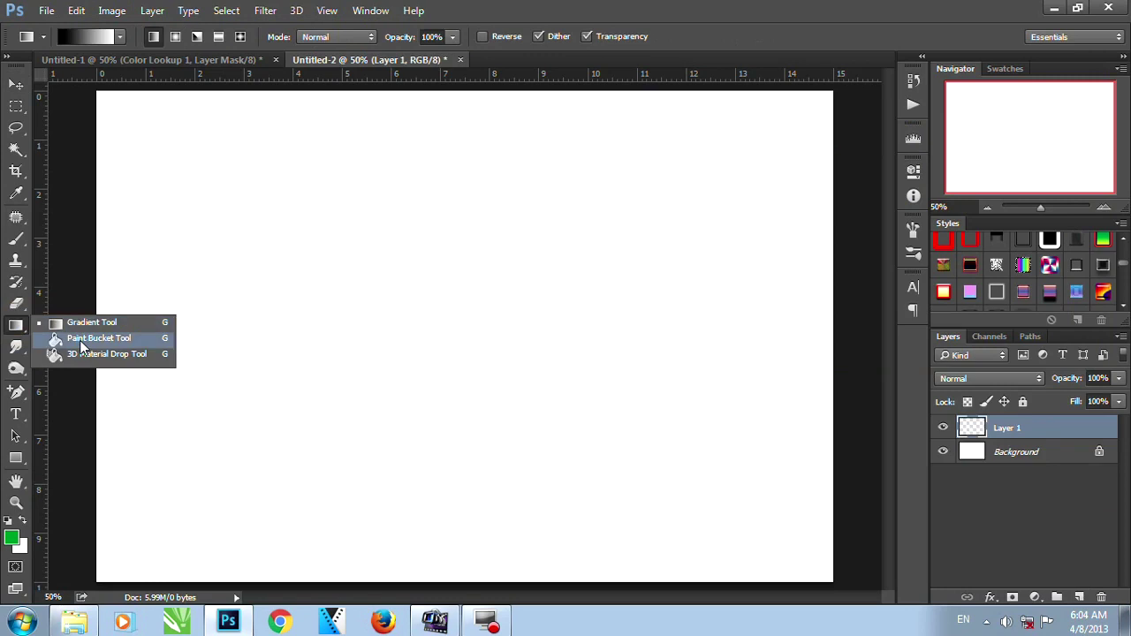
{"action": "left_click", "coordinate": [81, 341]}
{"action": "left_click", "coordinate": [541, 276]}
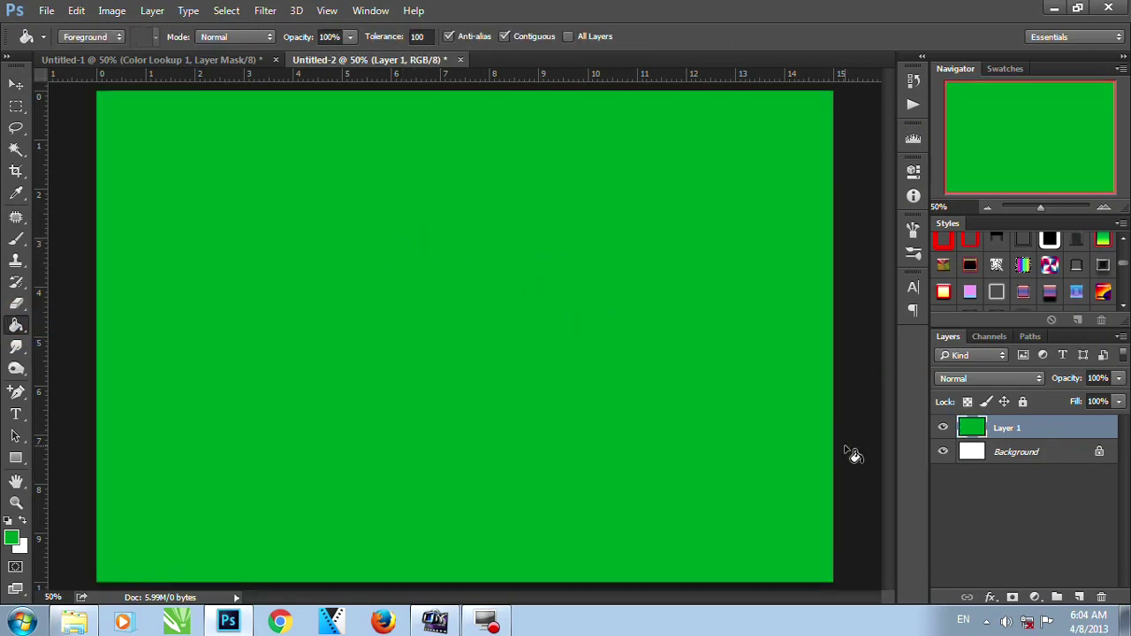
- Refill the green layer with the darker green 02731f
{"action": "left_click", "coordinate": [16, 538]}
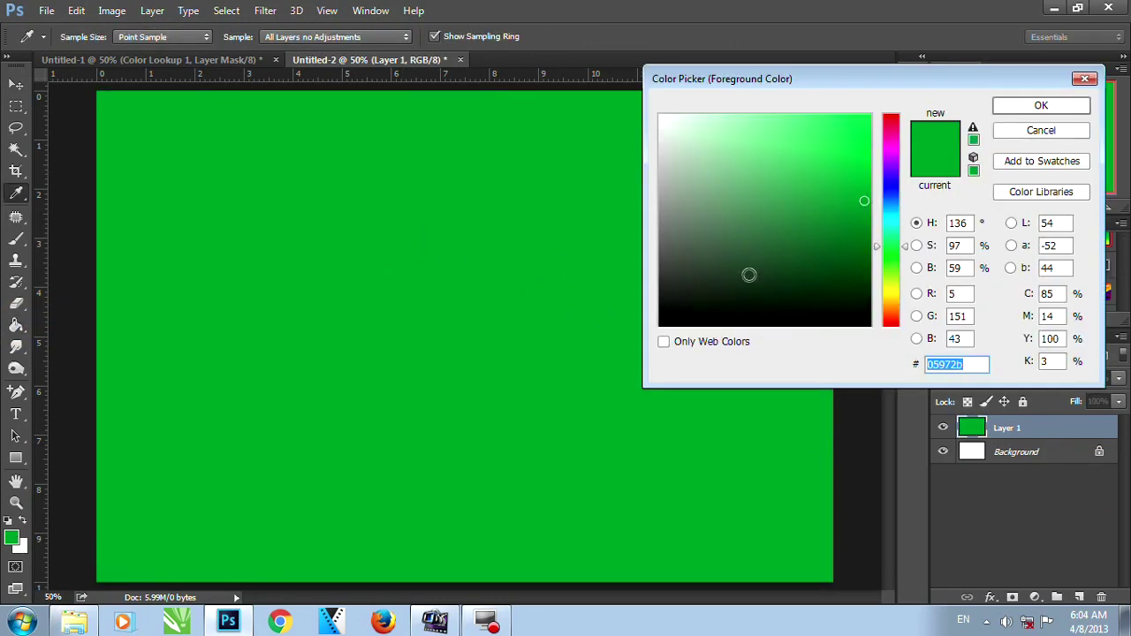
{"action": "left_click", "coordinate": [866, 231]}
{"action": "left_click", "coordinate": [1025, 104]}
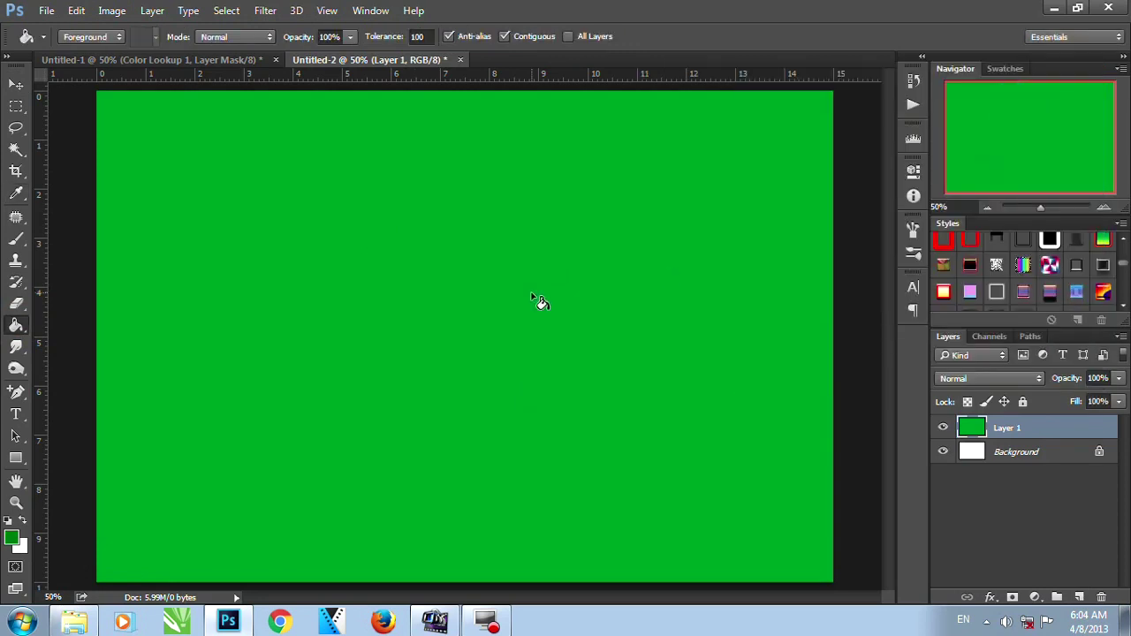
{"action": "left_click", "coordinate": [540, 315]}
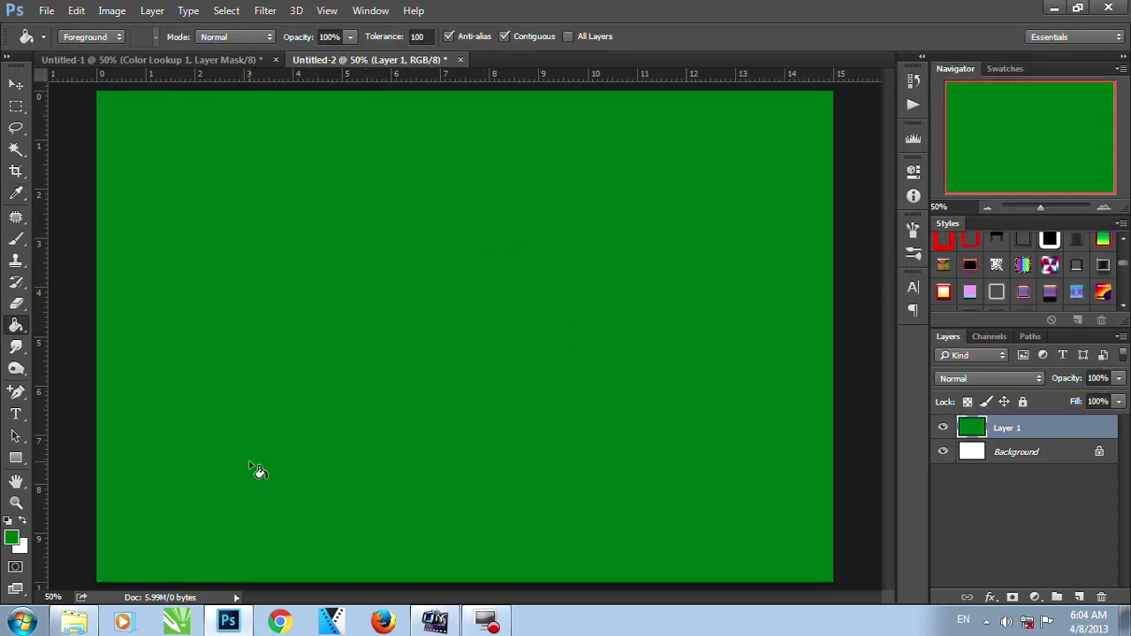
- Open Stok Hijab from the Membuat Ucapan Puasa folder and copy the woman's image into the green document
{"action": "left_click", "coordinate": [75, 622]}
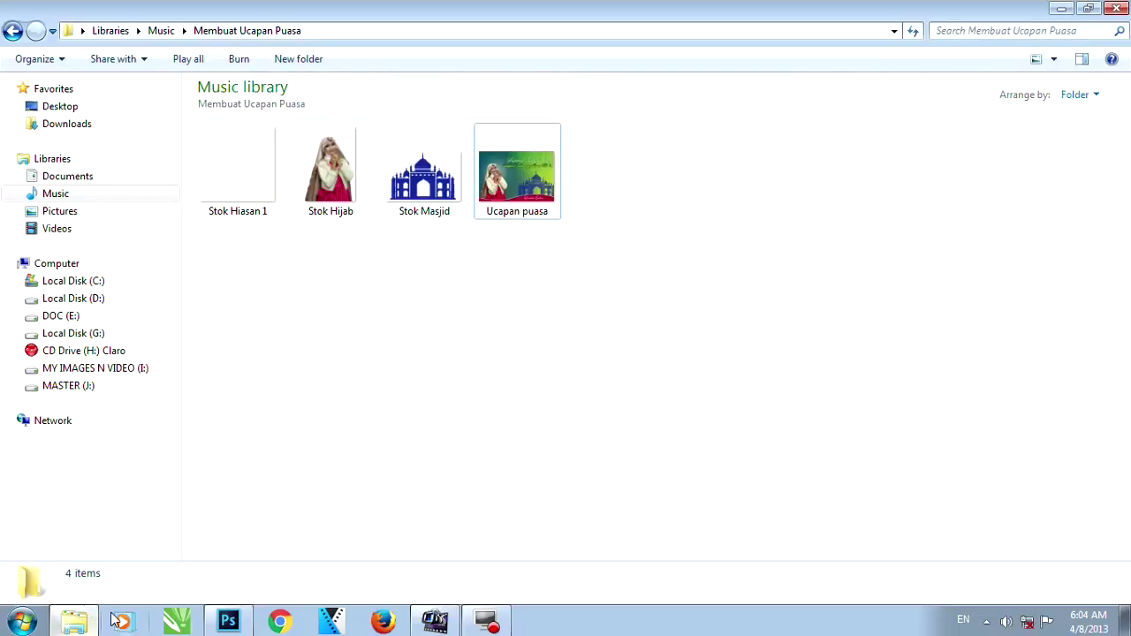
{"action": "left_click_drag", "start_coordinate": [336, 213], "coordinate": [619, 120]}
{"action": "left_click_drag", "start_coordinate": [680, 301], "coordinate": [287, 323]}
{"action": "key", "text": "f"}
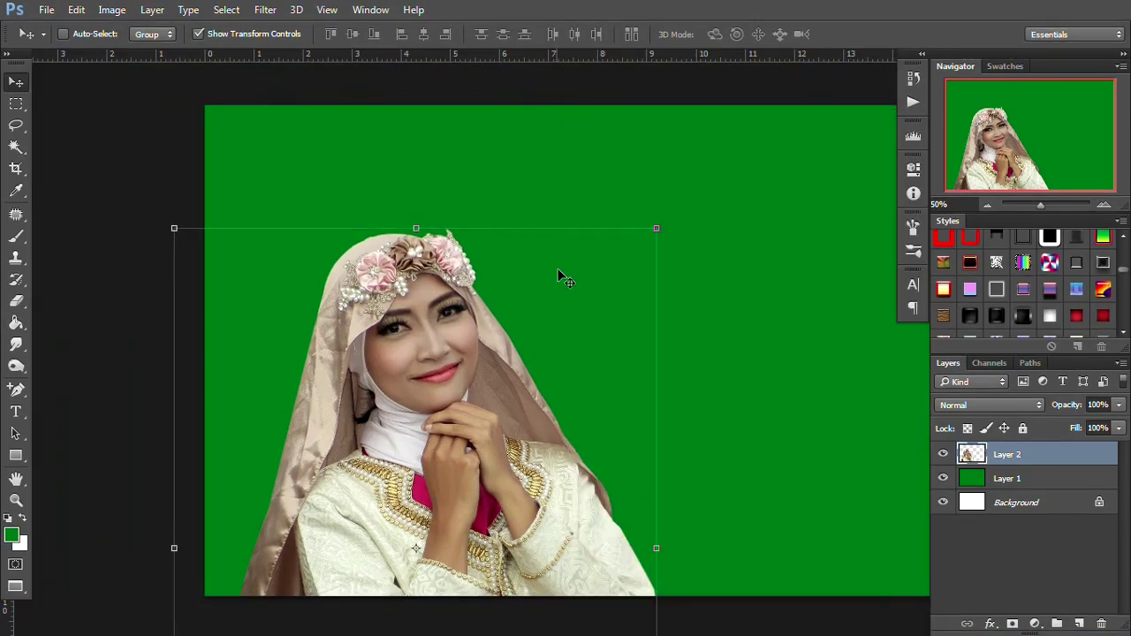
- Scale the woman's image to about 59%, fit it into the canvas's lower-left corner, and close Stok Hijab.png
{"action": "left_click_drag", "start_coordinate": [654, 228], "coordinate": [370, 494]}
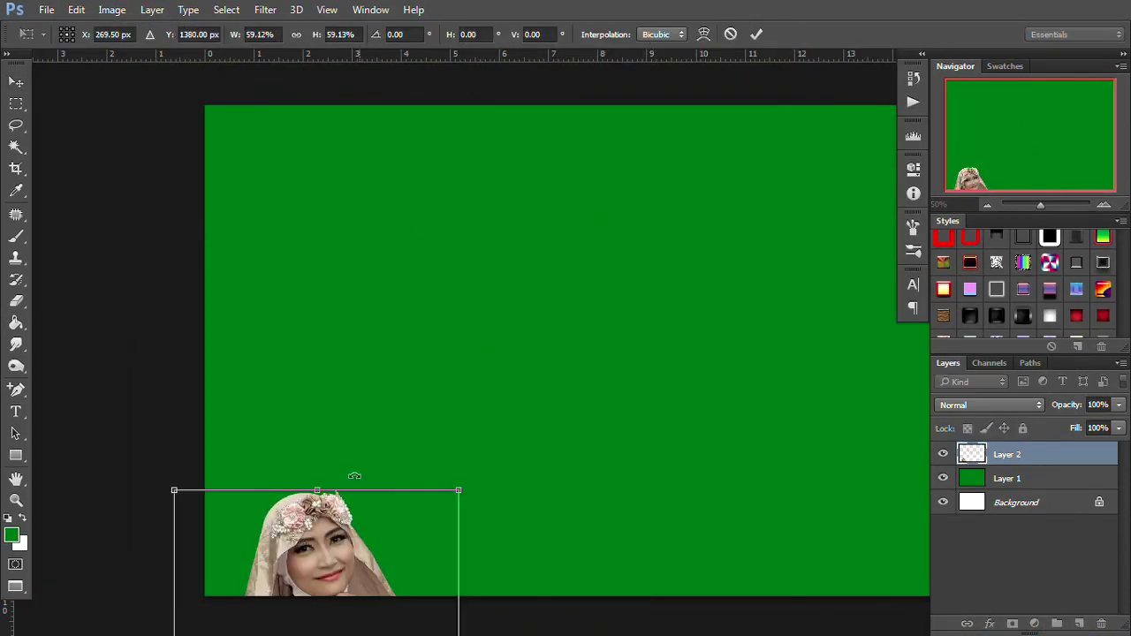
{"action": "left_click_drag", "start_coordinate": [329, 524], "coordinate": [368, 259]}
{"action": "key", "text": "Return"}
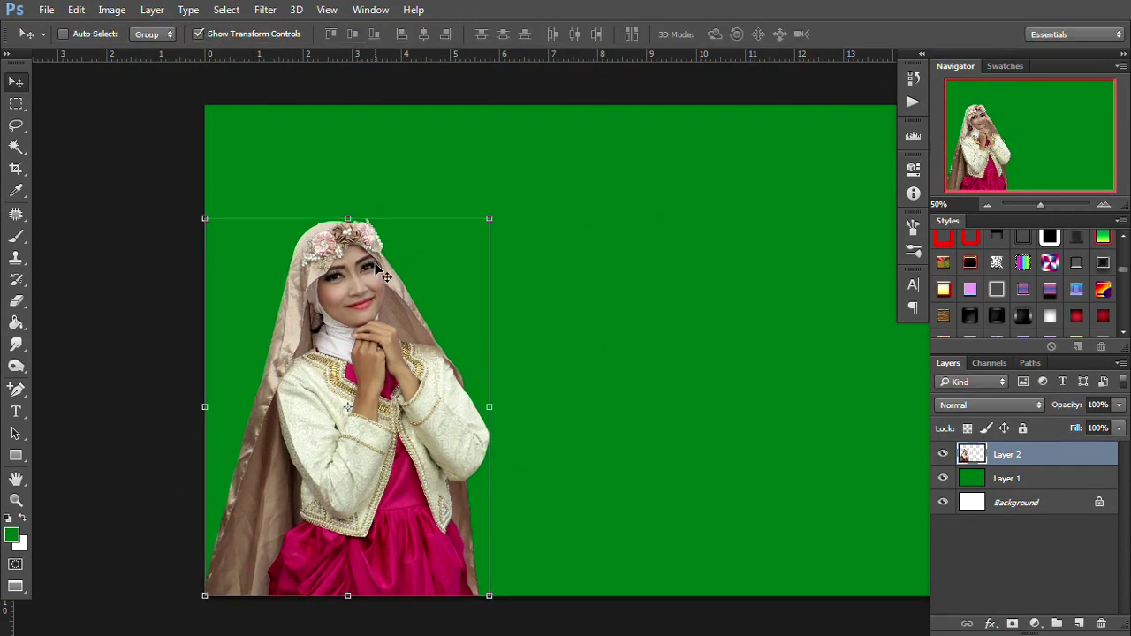
{"action": "left_click_drag", "start_coordinate": [674, 282], "coordinate": [584, 277]}
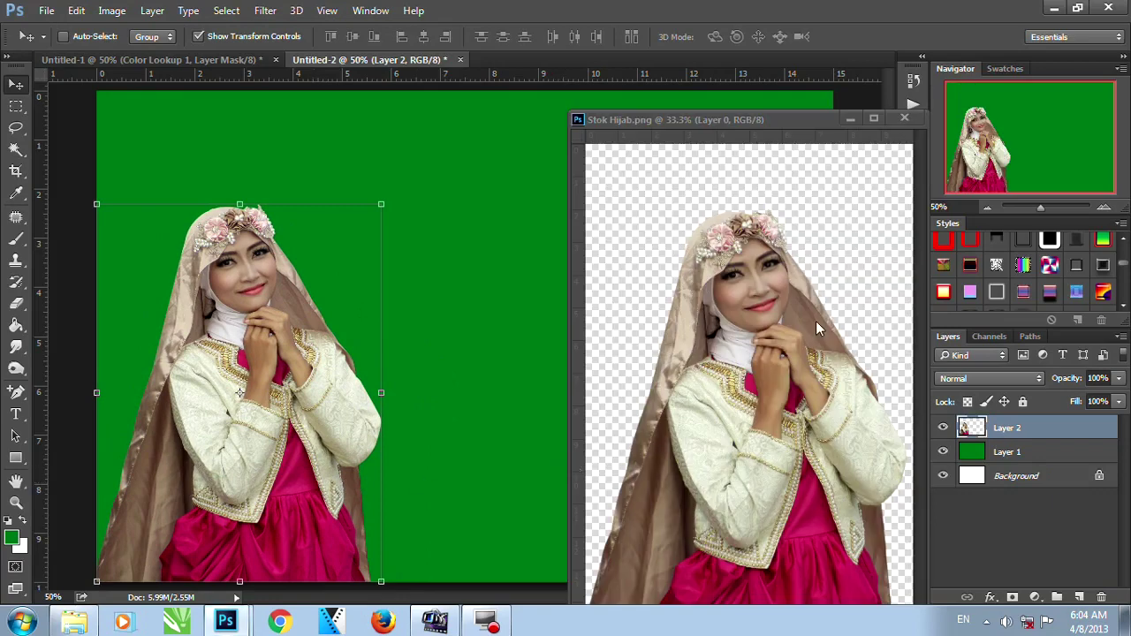
{"action": "left_click", "coordinate": [903, 121]}
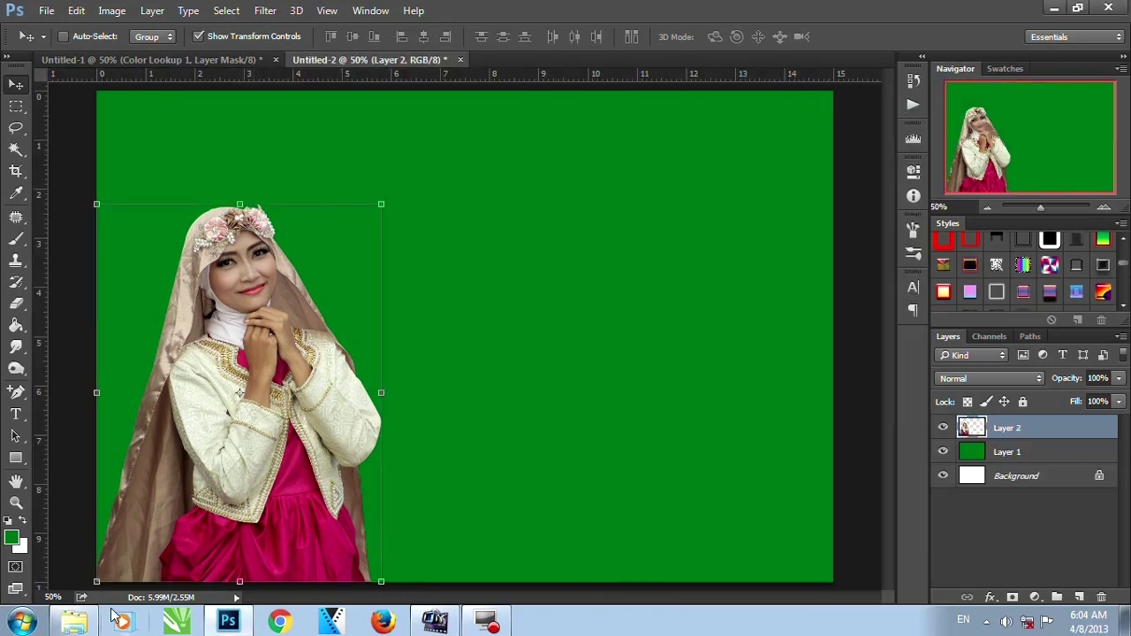
- Copy the Stok Hiasan 1 ornament pattern into the document, close its file, and align the pattern with the canvas's right edge
{"action": "left_click", "coordinate": [74, 622]}
{"action": "left_click", "coordinate": [422, 177]}
{"action": "left_click_drag", "start_coordinate": [243, 181], "coordinate": [626, 134]}
{"action": "left_click_drag", "start_coordinate": [712, 253], "coordinate": [477, 260]}
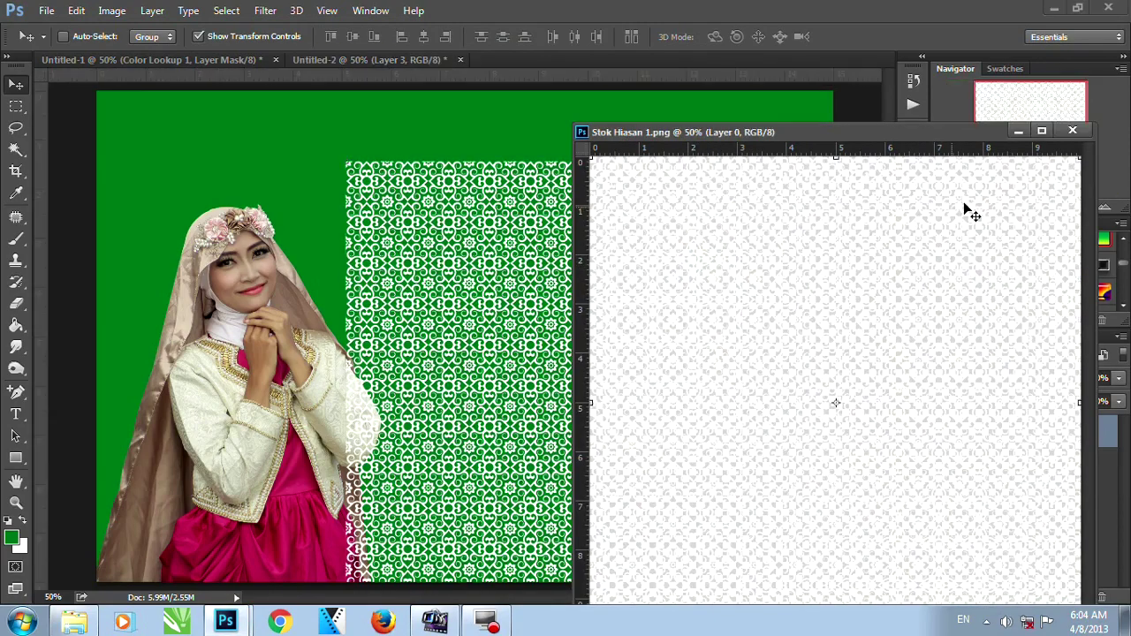
{"action": "left_click", "coordinate": [1074, 131]}
{"action": "left_click_drag", "start_coordinate": [694, 300], "coordinate": [689, 237]}
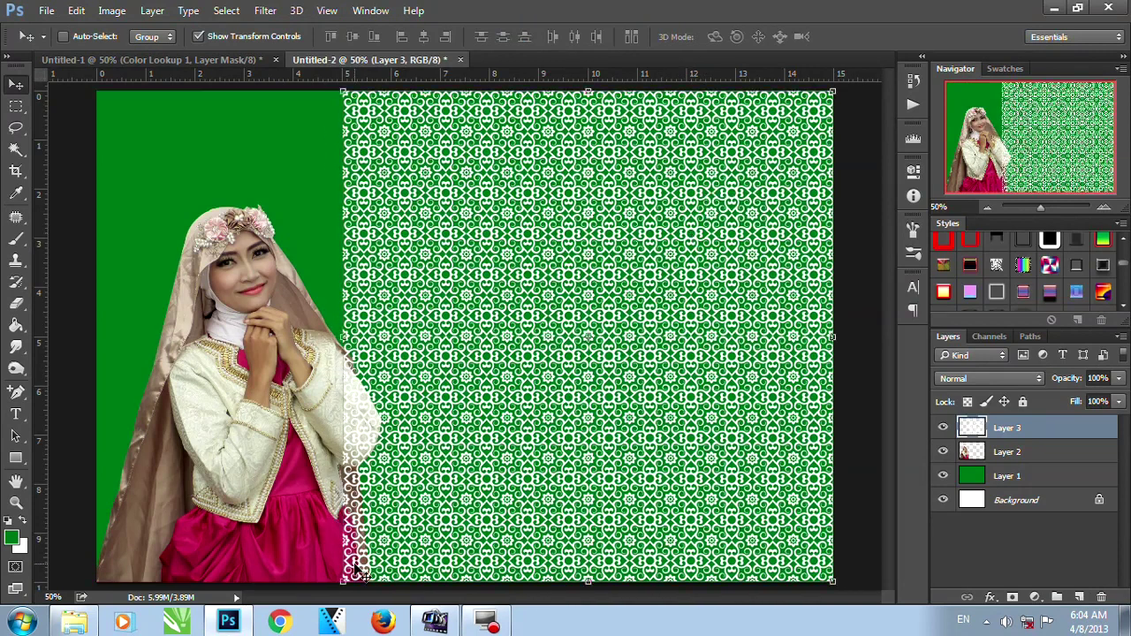
- Move the woman's layer above the ornament pattern layer
{"action": "left_click", "coordinate": [1021, 452]}
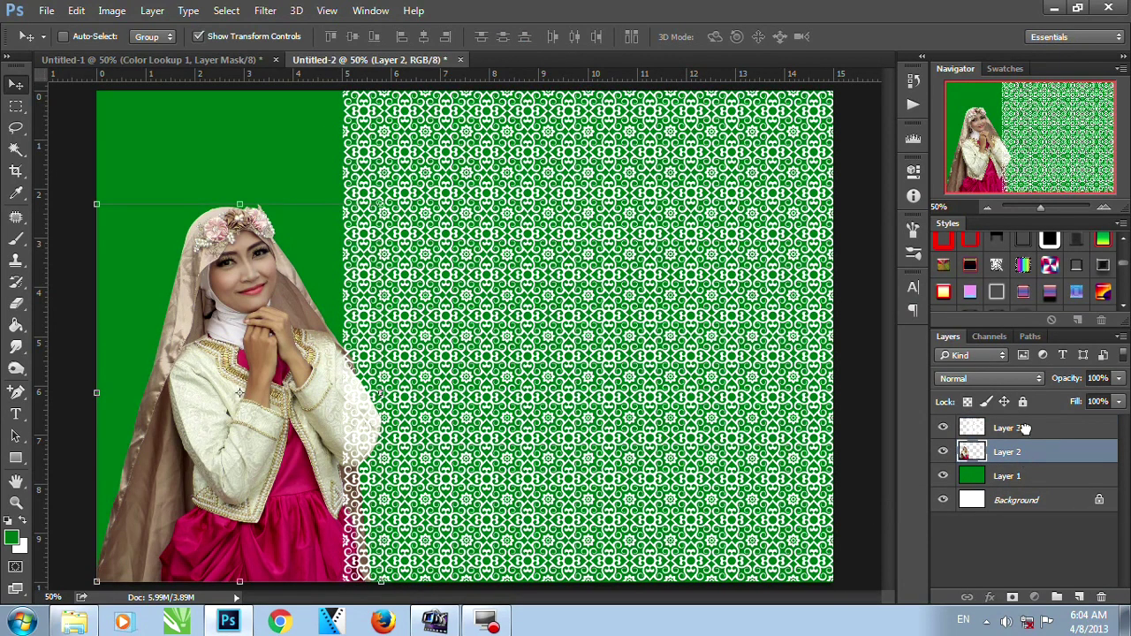
{"action": "left_click", "coordinate": [1027, 452]}
{"action": "left_click_drag", "start_coordinate": [1027, 452], "coordinate": [1021, 422]}
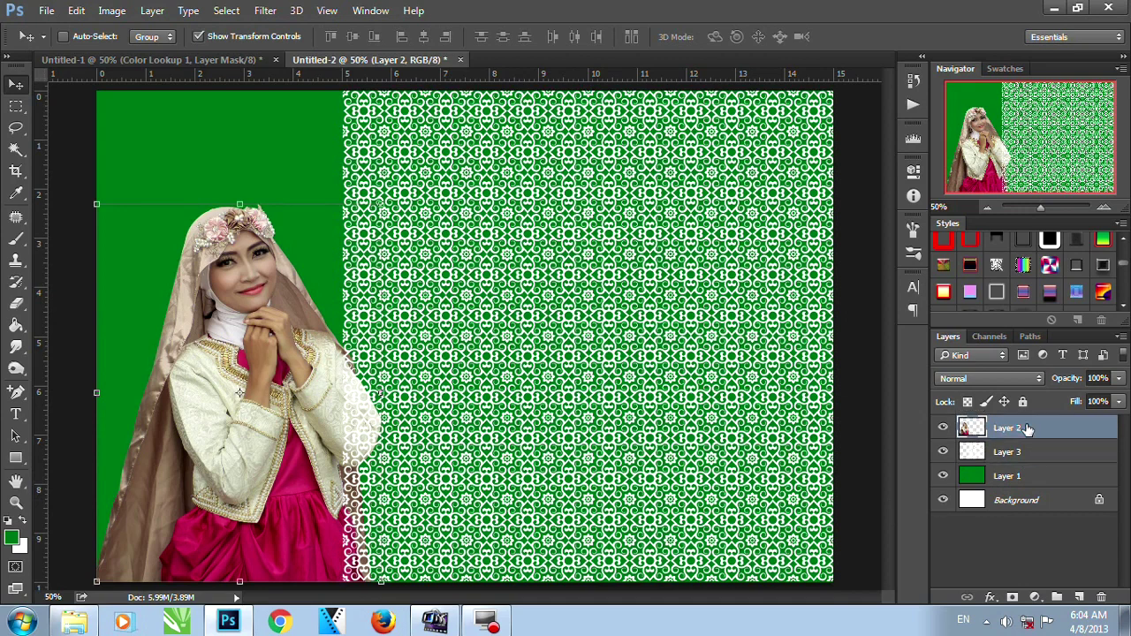
- Add a layer mask to the ornament pattern and fade its left side with a horizontal black-to-white linear gradient
{"action": "left_click", "coordinate": [1006, 452]}
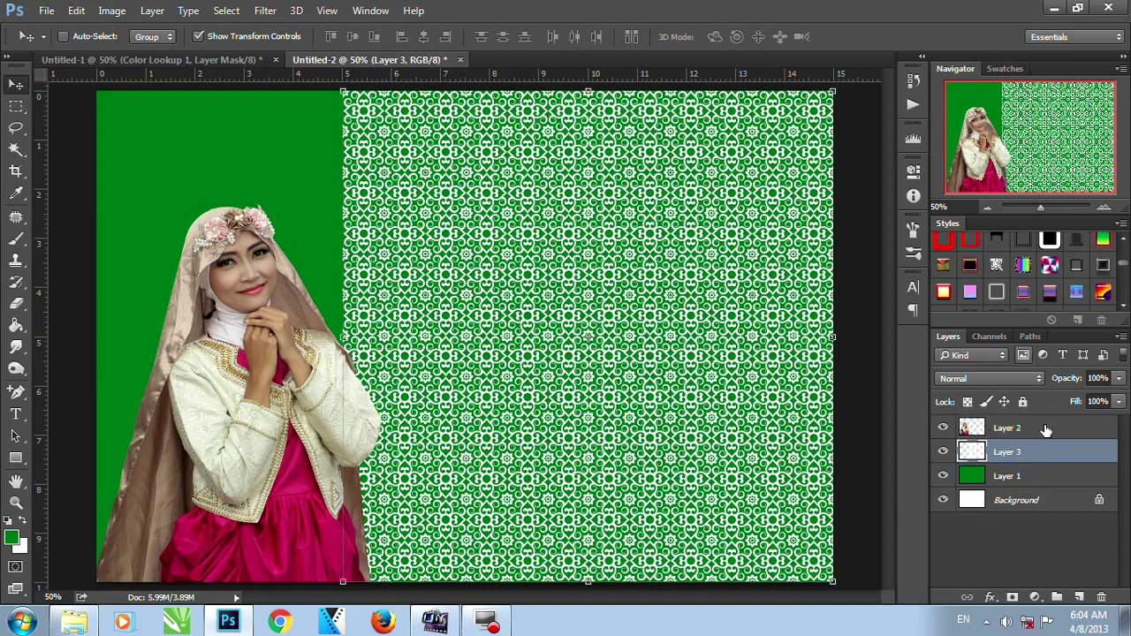
{"action": "left_click", "coordinate": [1013, 598]}
{"action": "left_click", "coordinate": [9, 528]}
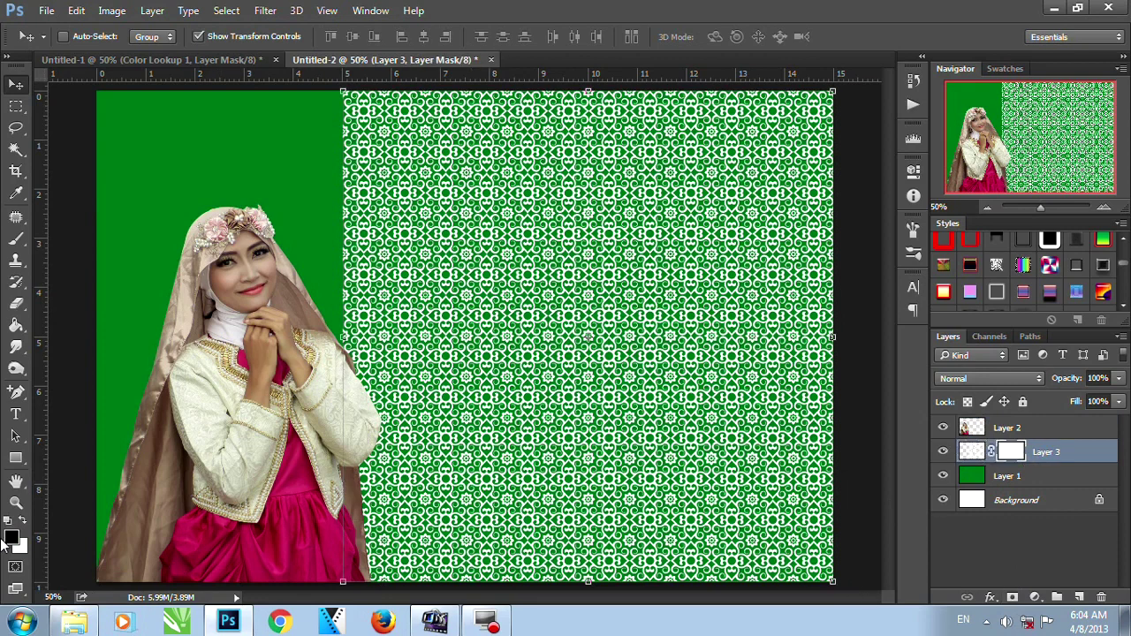
{"action": "left_click_drag", "start_coordinate": [20, 329], "coordinate": [71, 326]}
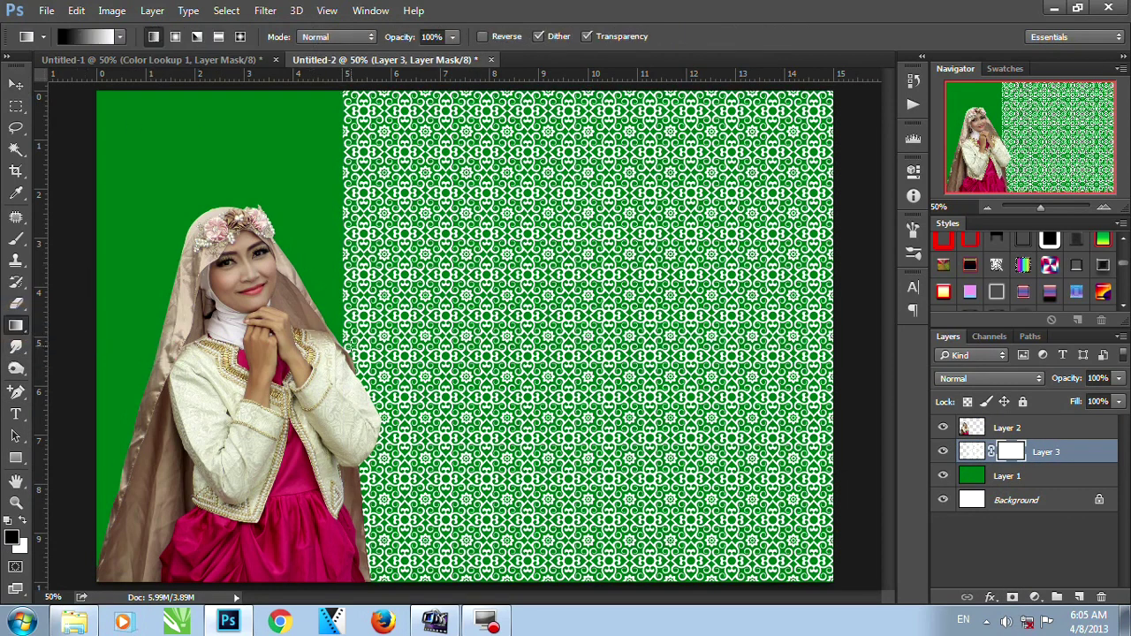
{"action": "left_click_drag", "start_coordinate": [348, 336], "coordinate": [646, 339]}
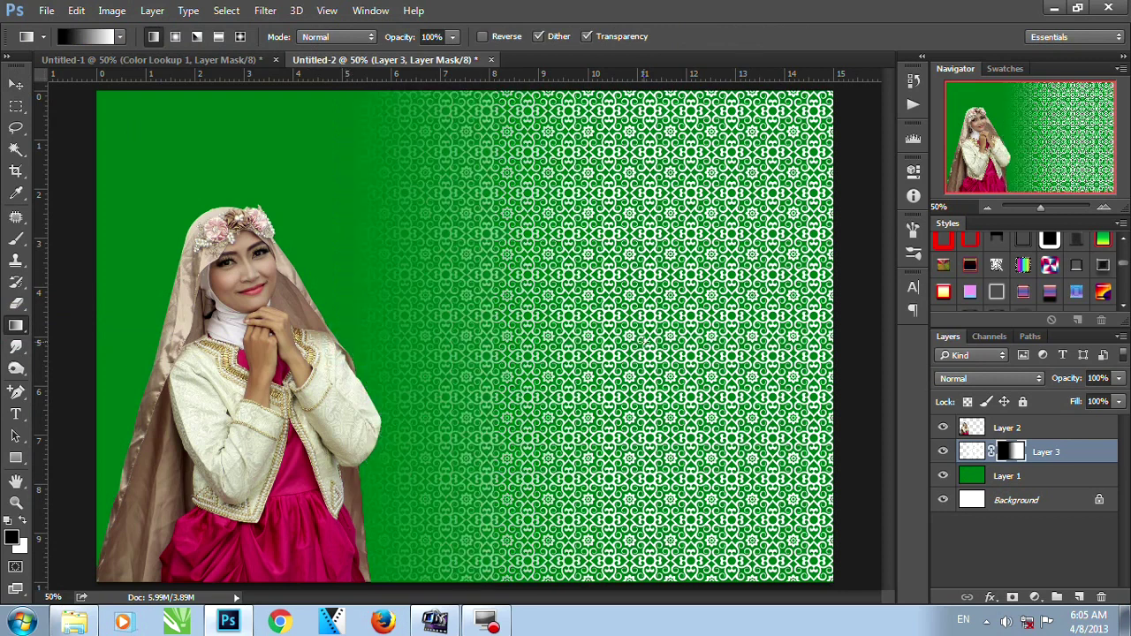
- Lower the ornament pattern layer's opacity to 39%
{"action": "left_click", "coordinate": [987, 208]}
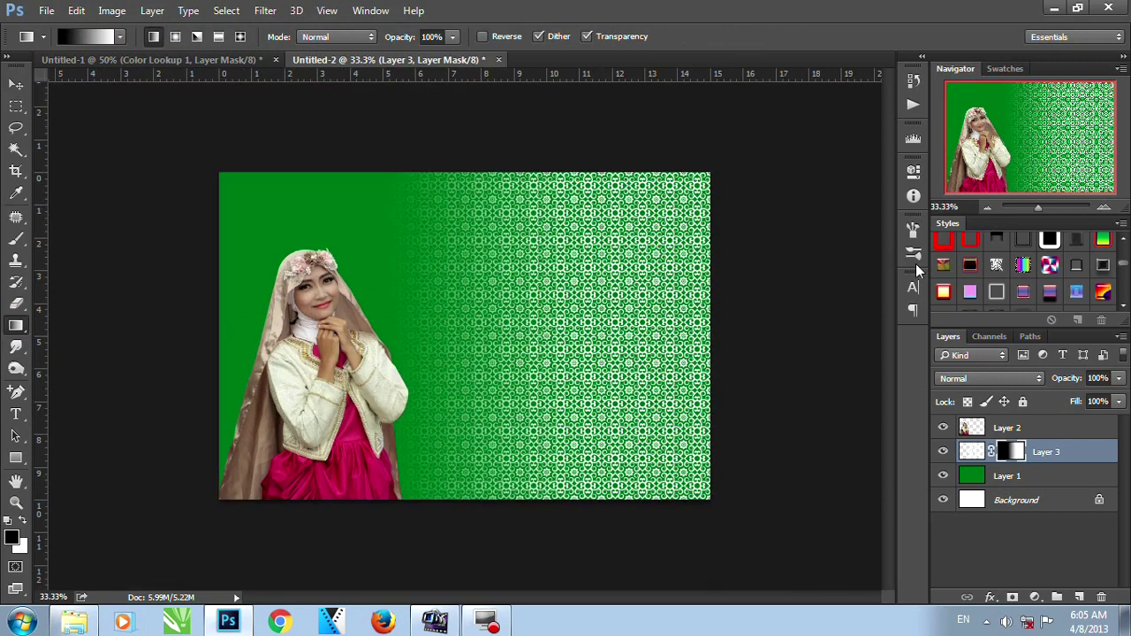
{"action": "left_click", "coordinate": [1119, 379]}
{"action": "left_click", "coordinate": [1095, 399]}
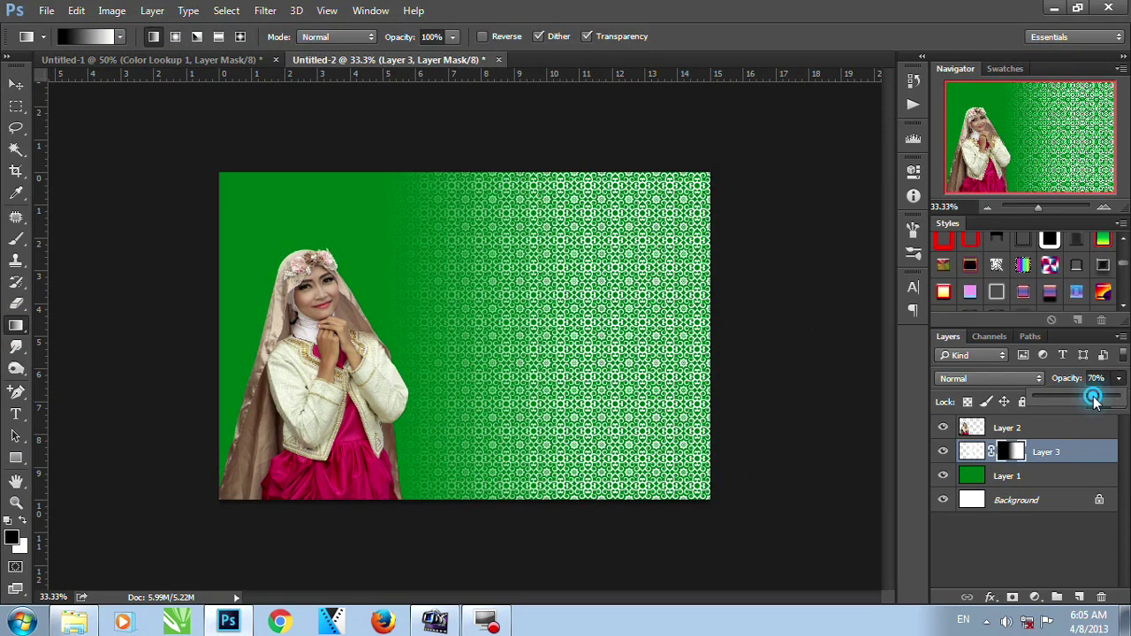
{"action": "left_click_drag", "start_coordinate": [1094, 399], "coordinate": [1069, 402]}
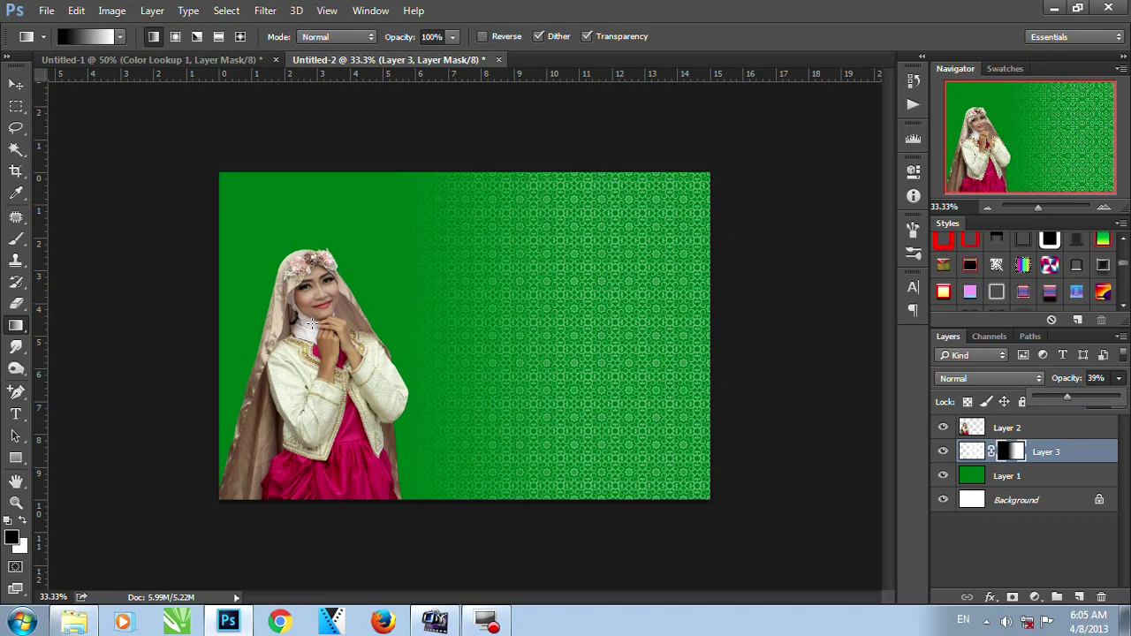
- Add an empty layer directly above the green fill layer and set the foreground colour to dark blue
{"action": "left_click", "coordinate": [1064, 487]}
{"action": "left_click", "coordinate": [411, 403], "text": "alt"}
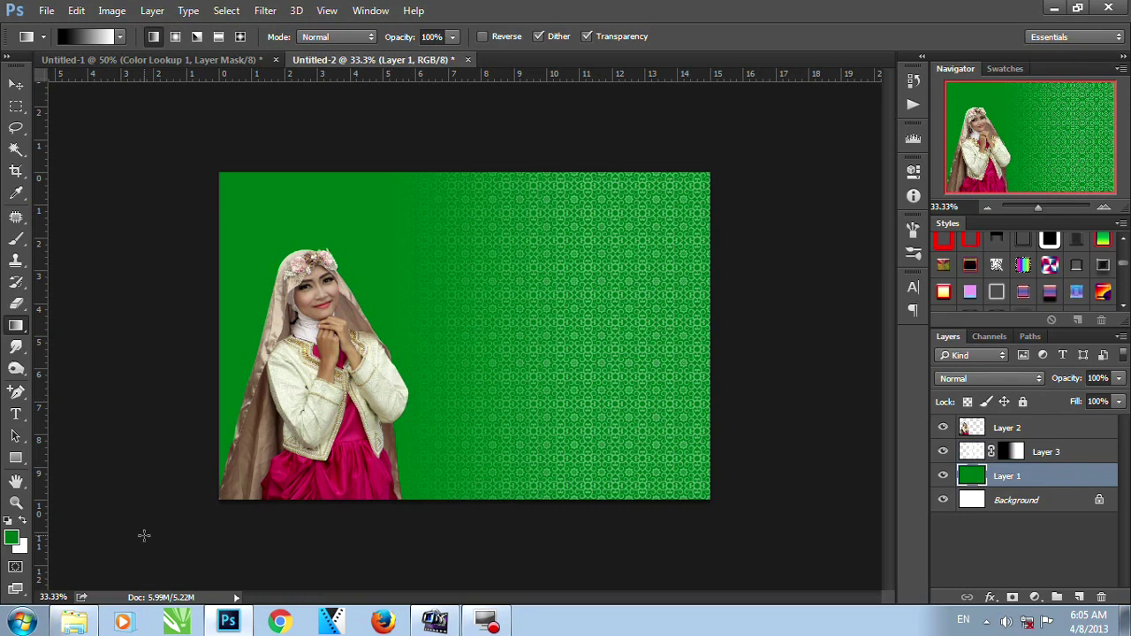
{"action": "left_click", "coordinate": [1079, 597]}
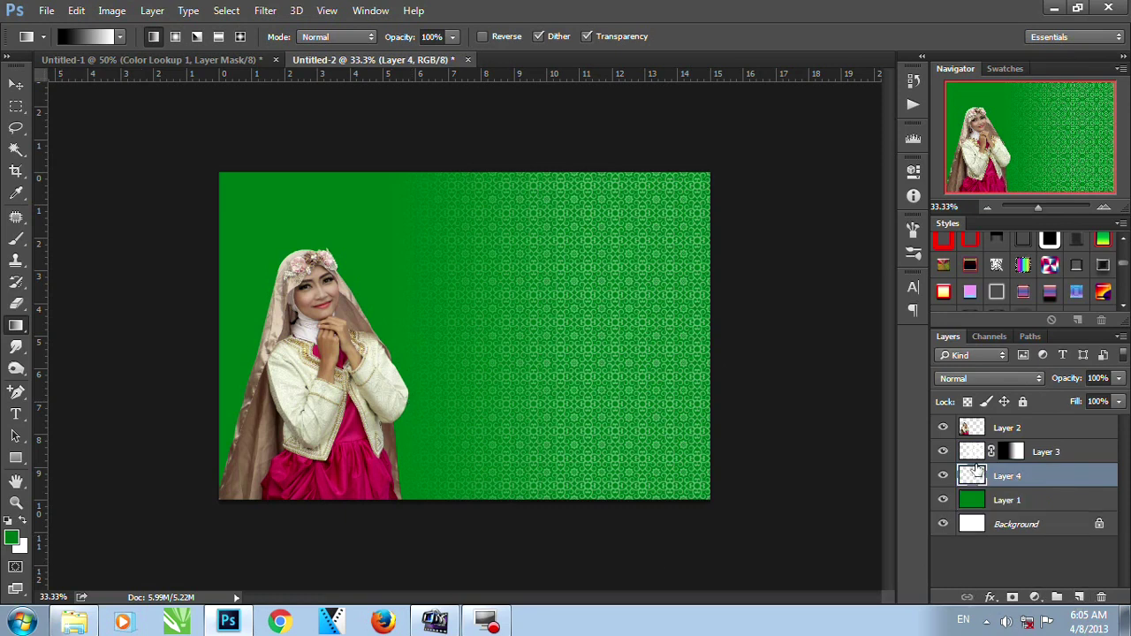
{"action": "left_click", "coordinate": [14, 541]}
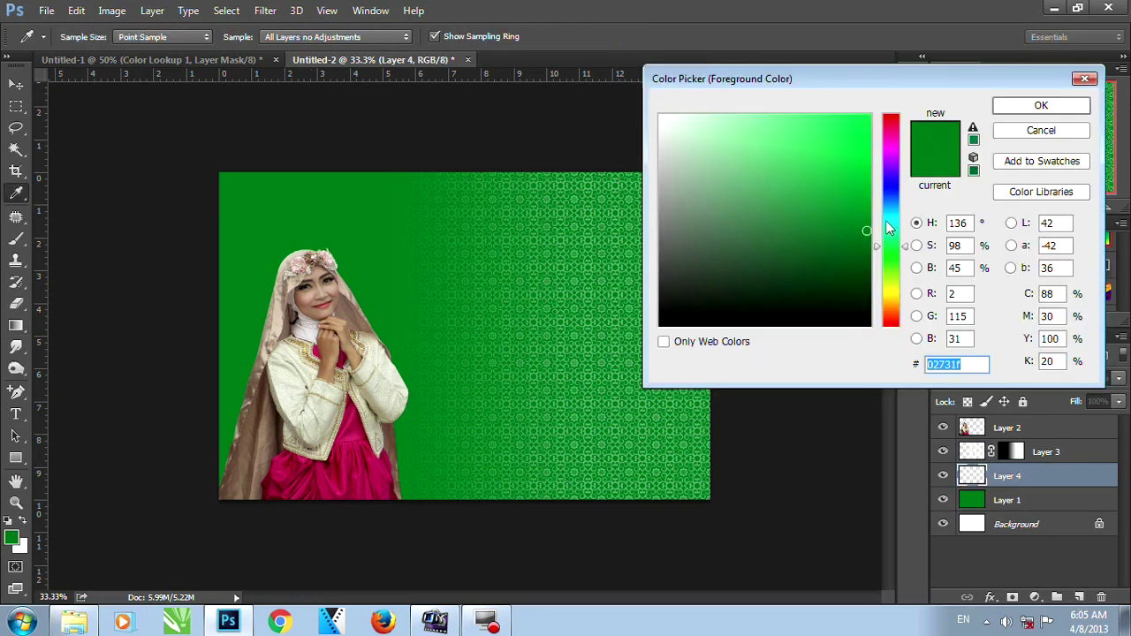
{"action": "left_click", "coordinate": [890, 192]}
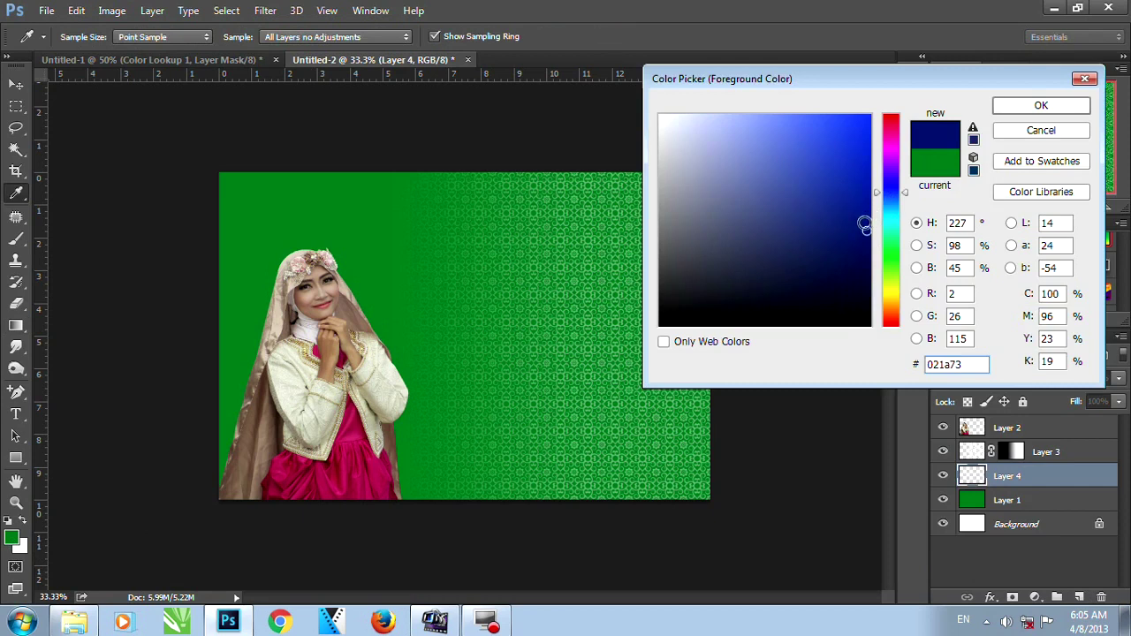
{"action": "left_click", "coordinate": [864, 227]}
{"action": "left_click", "coordinate": [1041, 105]}
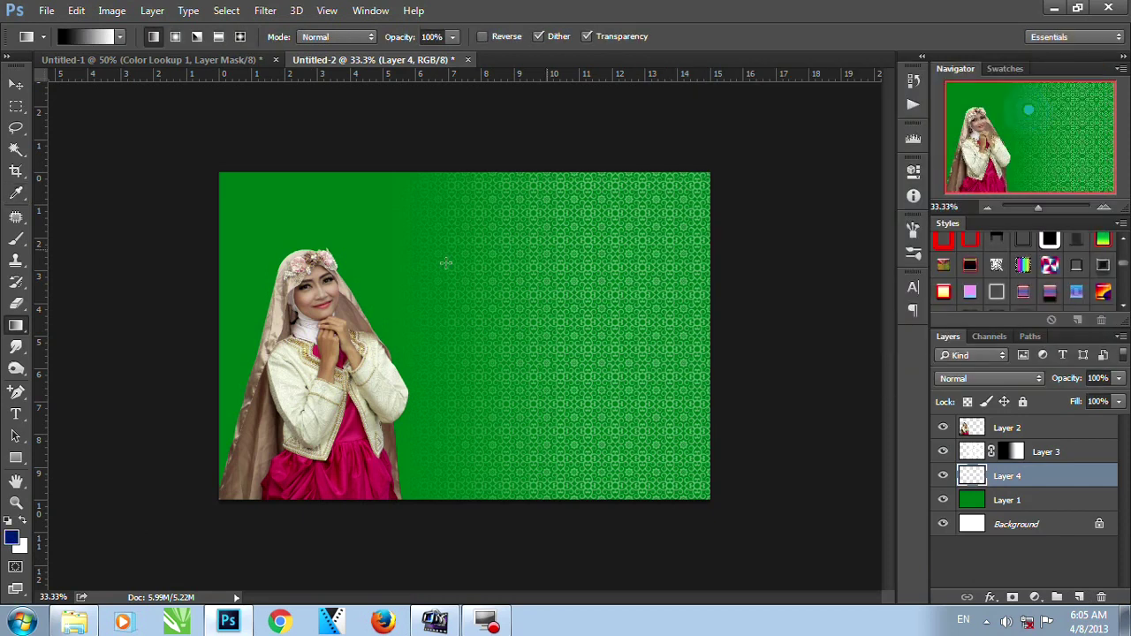
- Paint a soft dark blue glow behind the woman with a 1300-pixel brush at 64% opacity
{"action": "left_click", "coordinate": [16, 241]}
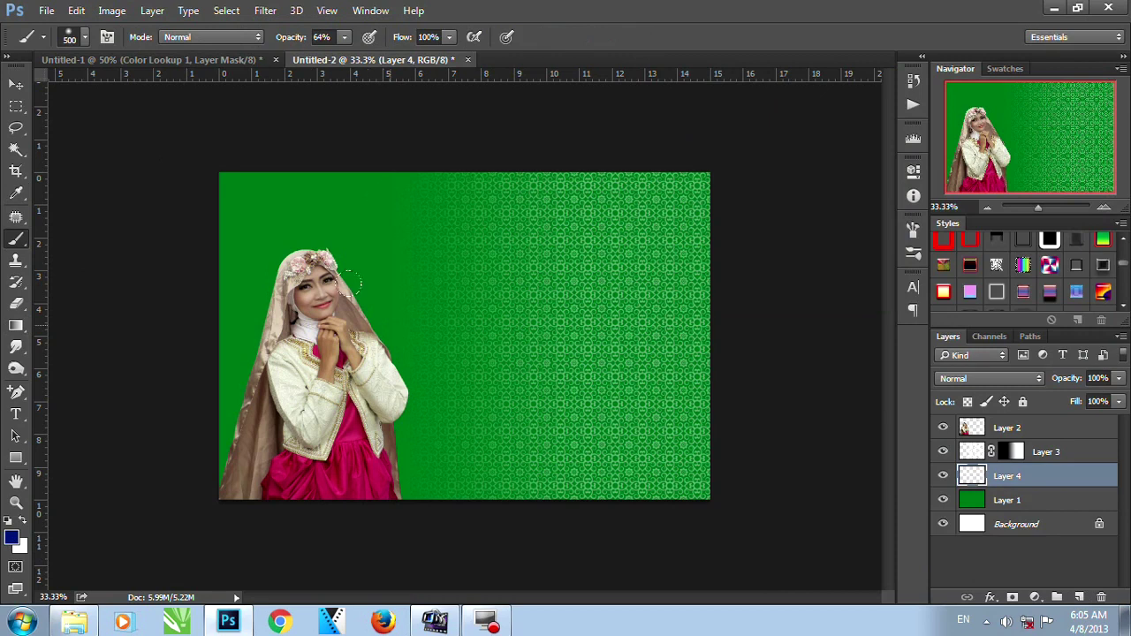
{"action": "key", "text": "bracketright"}
{"action": "left_click", "coordinate": [175, 203]}
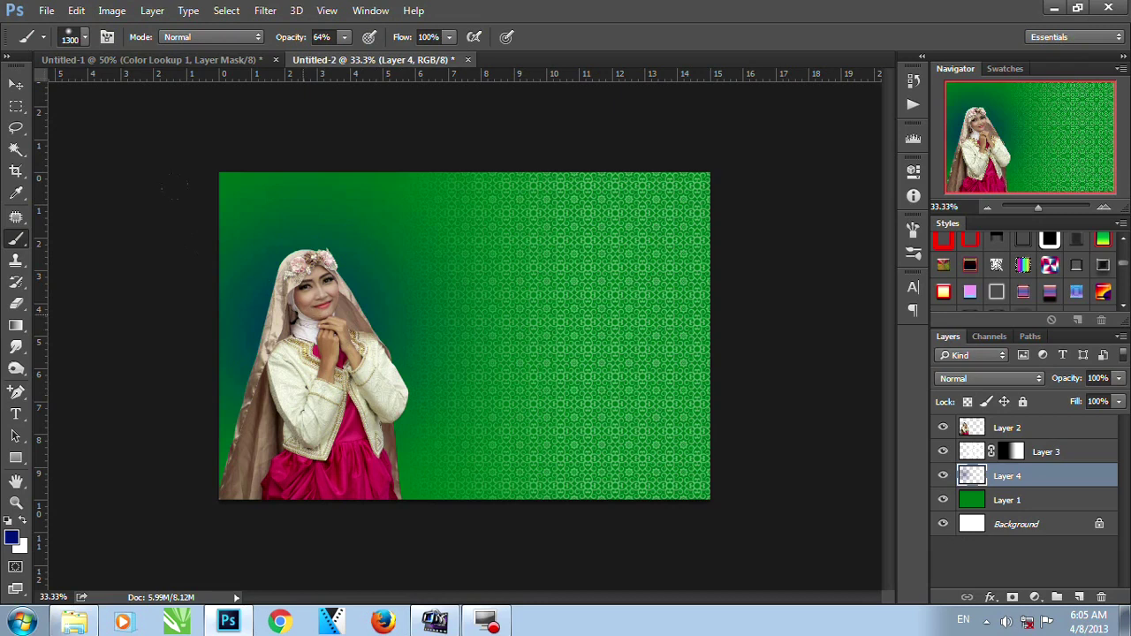
{"action": "left_click", "coordinate": [175, 189]}
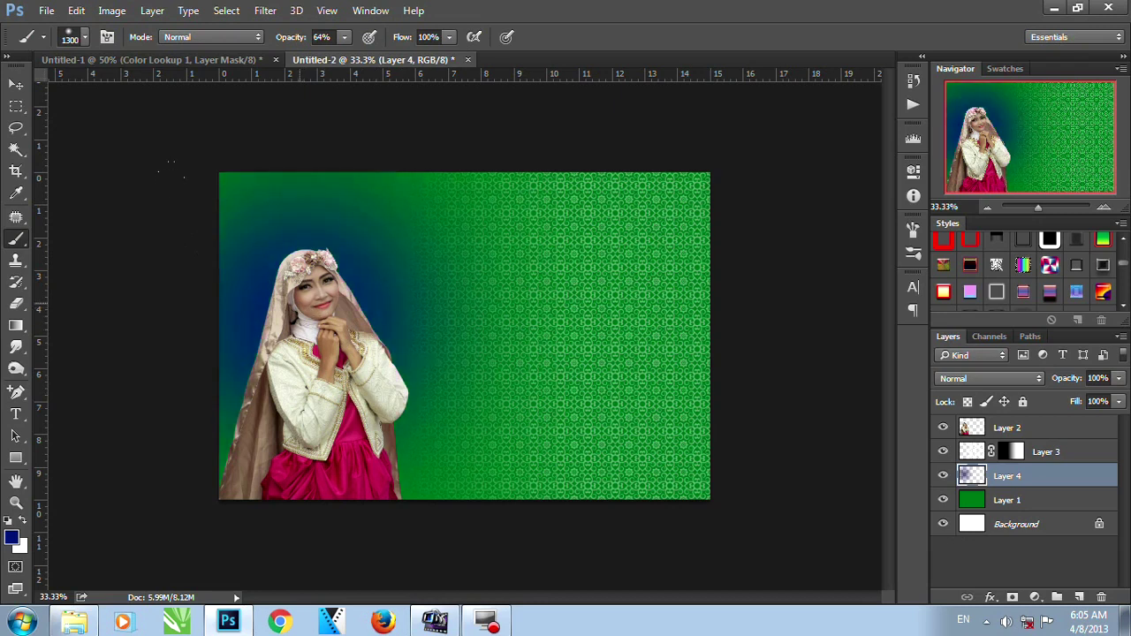
- Add another dark blue dab near the card's upper-left corner and set the foreground colour to pale yellow
{"action": "left_click", "coordinate": [171, 170]}
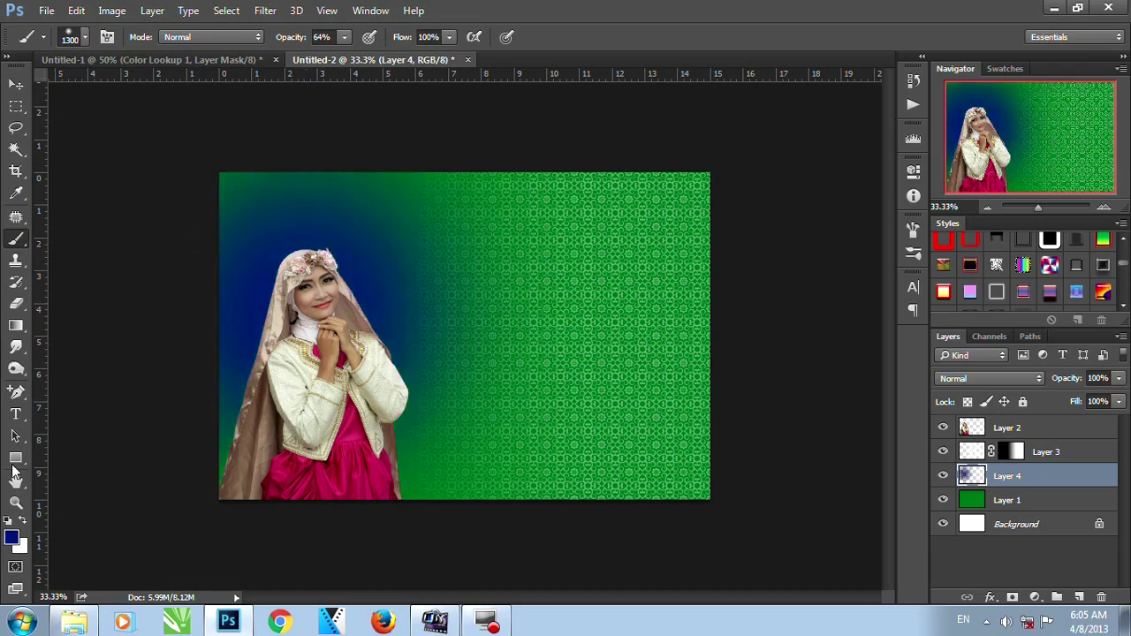
{"action": "left_click", "coordinate": [12, 538]}
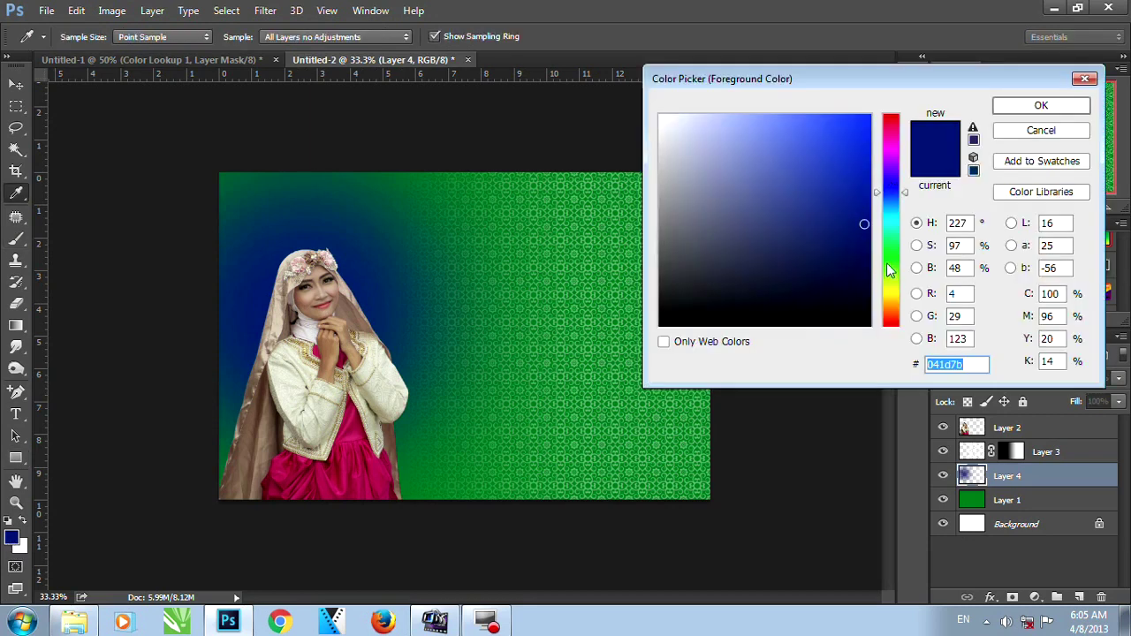
{"action": "left_click", "coordinate": [889, 301]}
{"action": "left_click", "coordinate": [723, 117]}
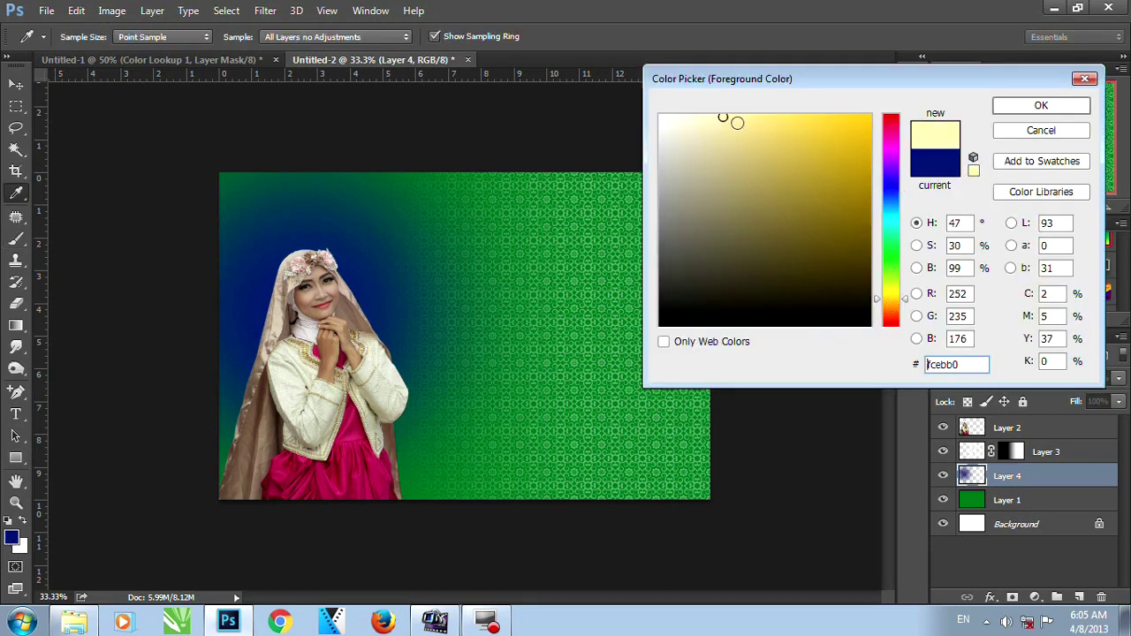
{"action": "left_click", "coordinate": [1010, 106]}
- Paint a soft pale yellow glow just right of the woman with an 800-pixel brush at 29% opacity
{"action": "left_click", "coordinate": [343, 37]}
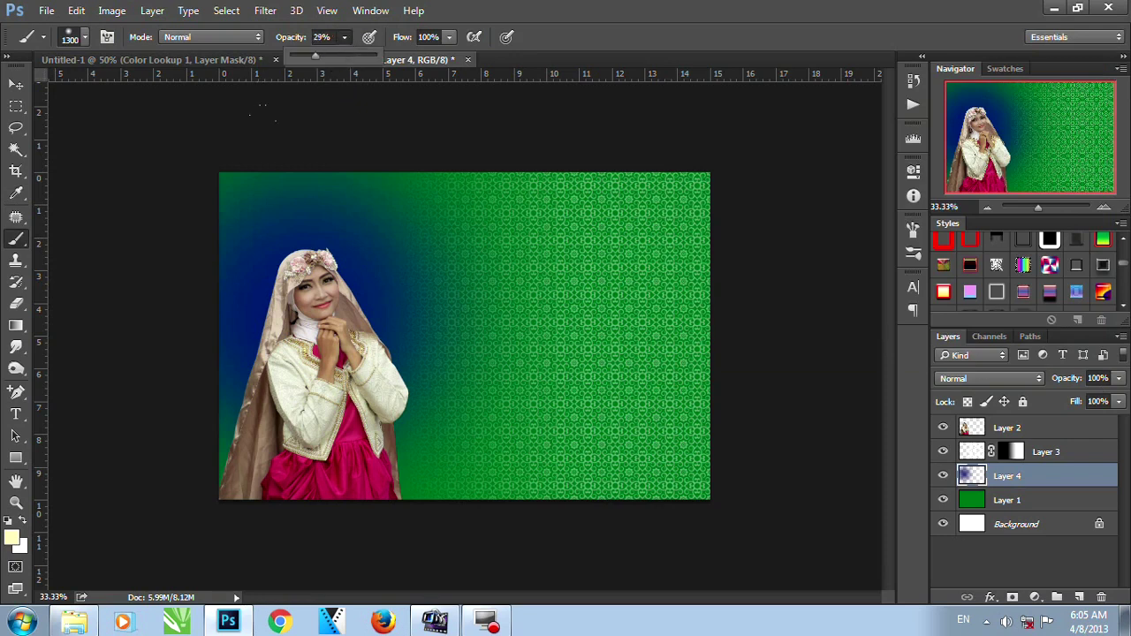
{"action": "key", "text": "bracketleft"}
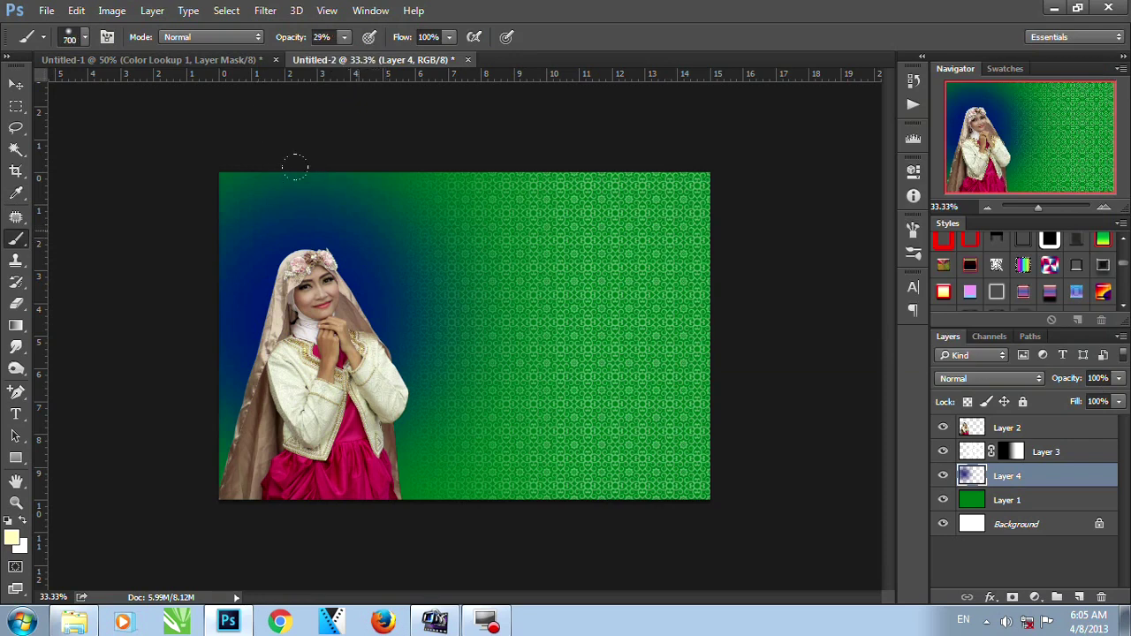
{"action": "left_click_drag", "start_coordinate": [411, 292], "coordinate": [411, 385]}
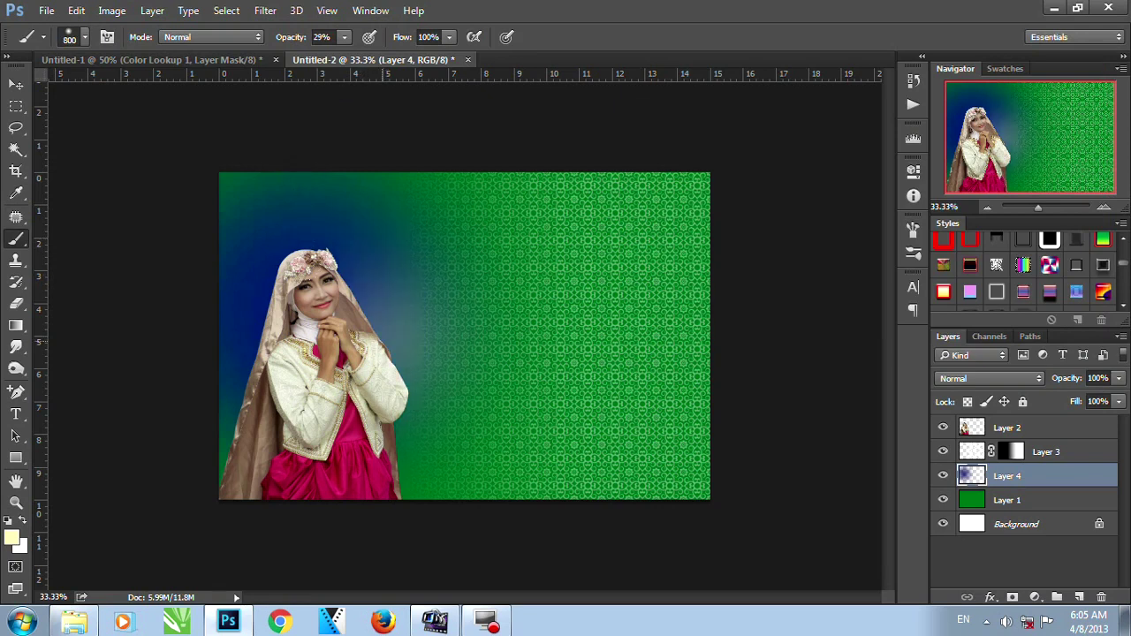
{"action": "mouse_move", "coordinate": [413, 327]}
{"action": "left_mouse_down"}
{"action": "mouse_move", "coordinate": [414, 374]}
{"action": "mouse_move", "coordinate": [428, 360]}
{"action": "left_mouse_up"}
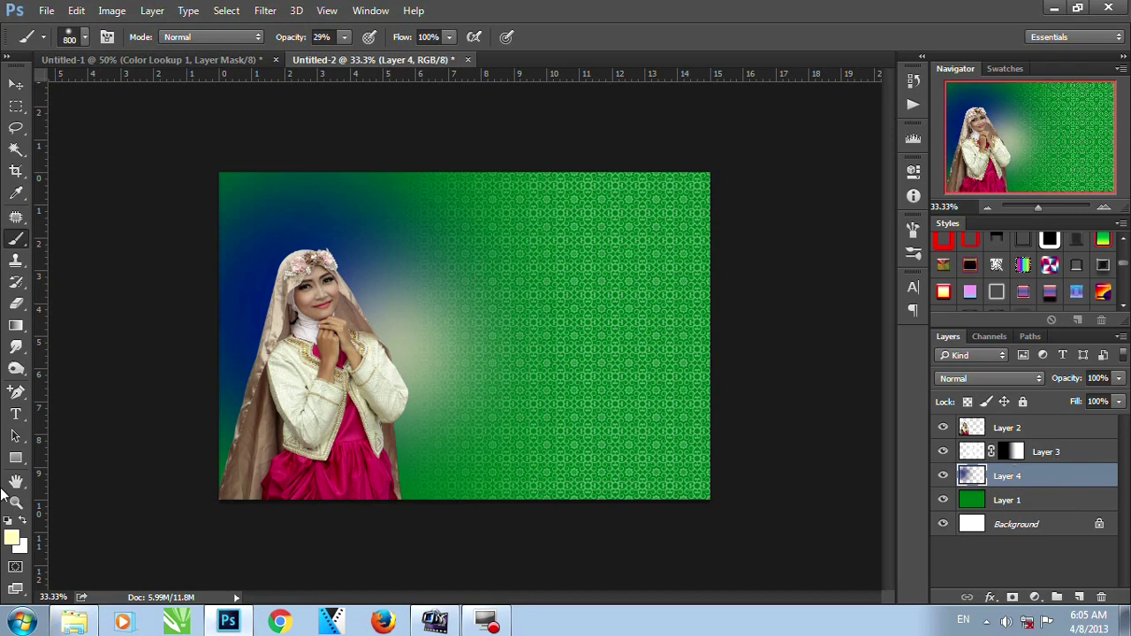
- Paint a lighter blue highlight above the woman's head with a 500-pixel brush at 29% opacity
{"action": "left_click", "coordinate": [12, 536]}
{"action": "left_click", "coordinate": [685, 120]}
{"action": "left_click", "coordinate": [260, 289]}
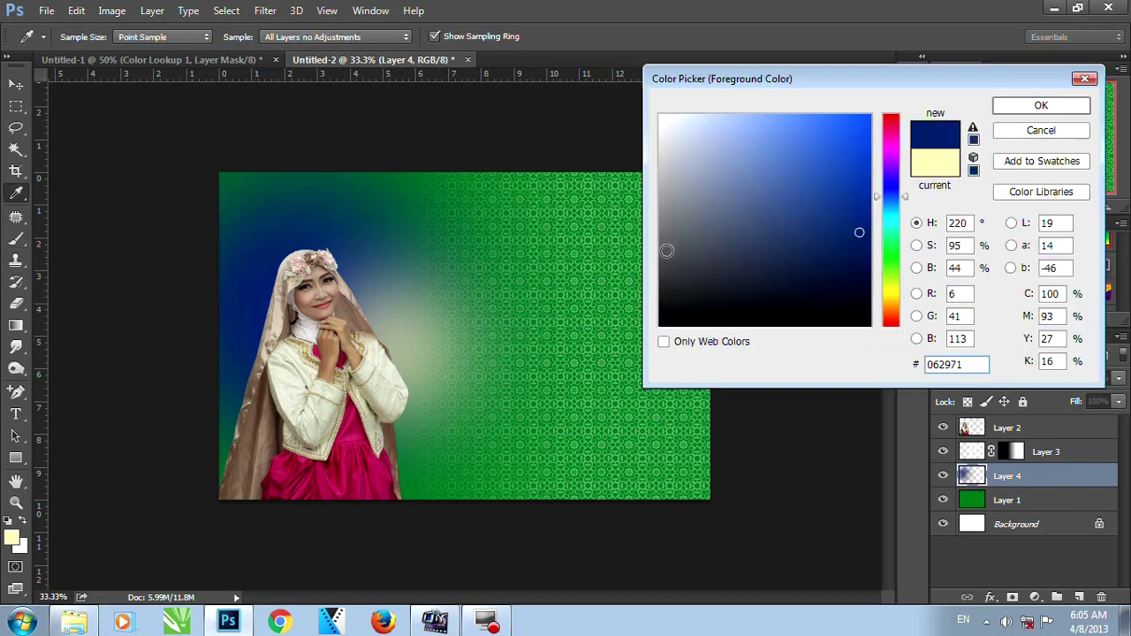
{"action": "left_click", "coordinate": [791, 187]}
{"action": "left_click", "coordinate": [1040, 105]}
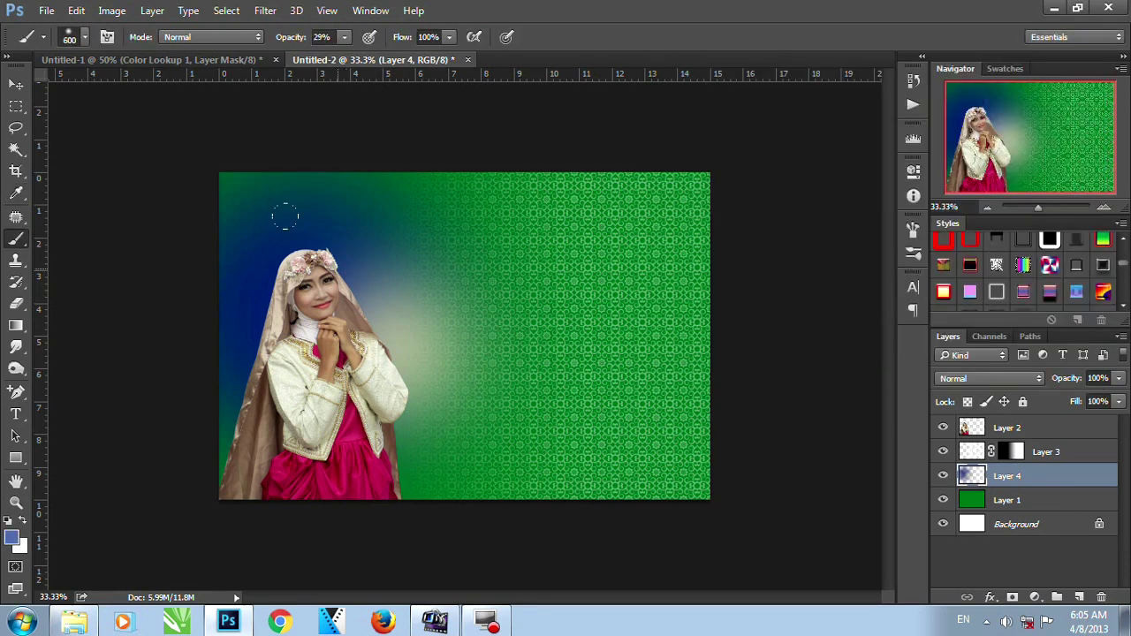
{"action": "left_click", "coordinate": [290, 225]}
{"action": "left_click", "coordinate": [290, 225]}
{"action": "left_click", "coordinate": [290, 225]}
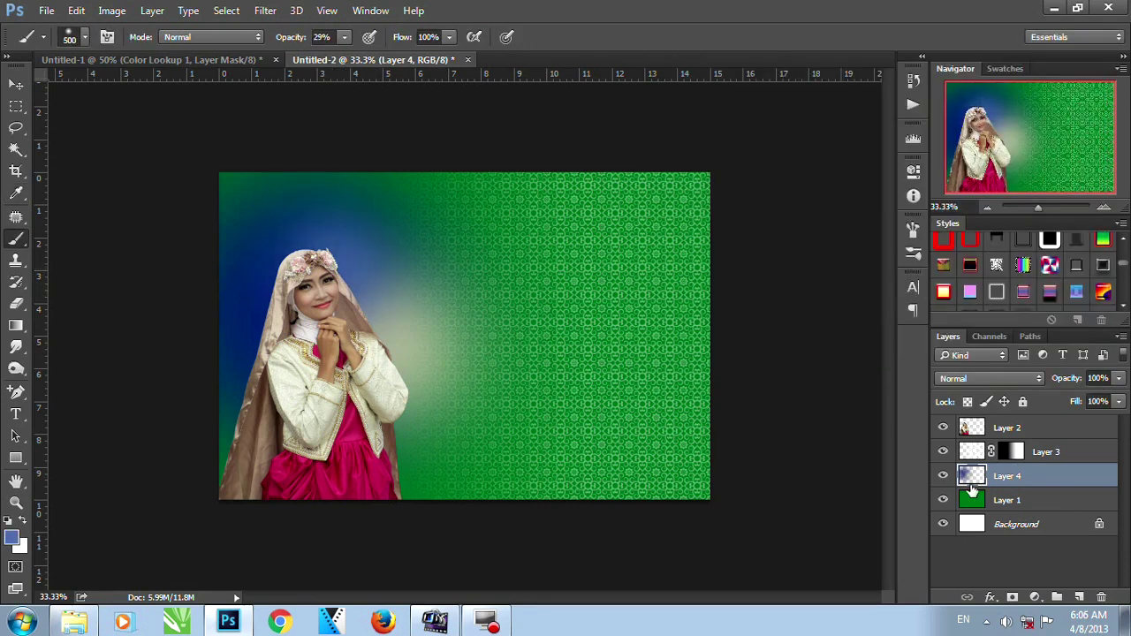
- Paint dark blue (#021d5e) into the card's upper-left and lower-left areas and below the yellow glow with a 700-pixel brush
{"action": "left_click", "coordinate": [17, 536]}
{"action": "left_click", "coordinate": [264, 311]}
{"action": "left_click", "coordinate": [866, 248]}
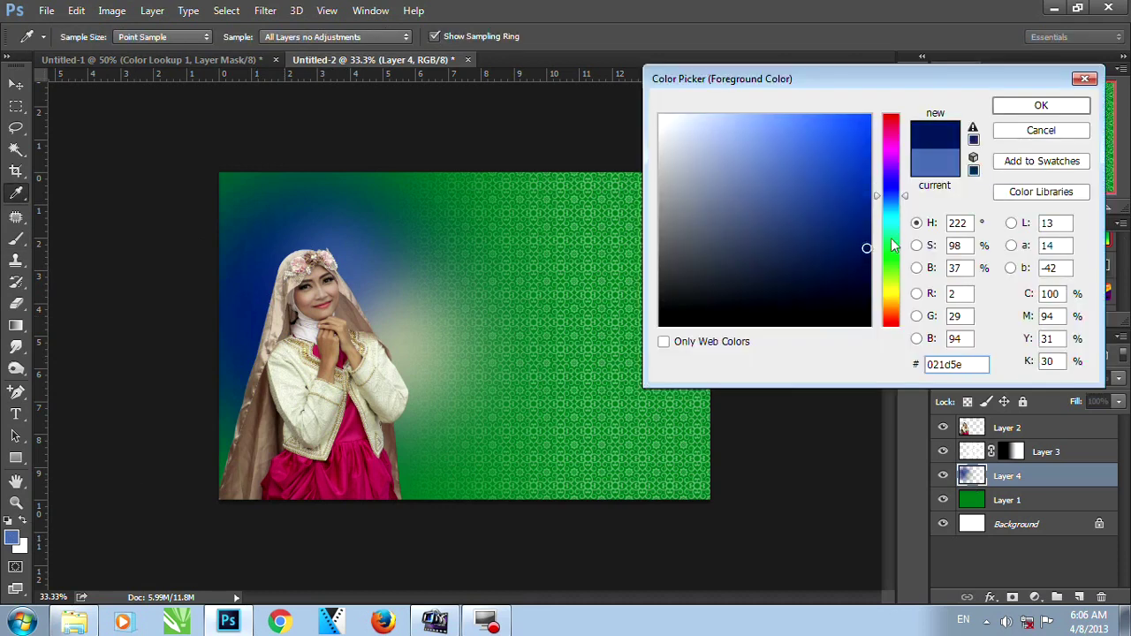
{"action": "left_click", "coordinate": [1041, 105]}
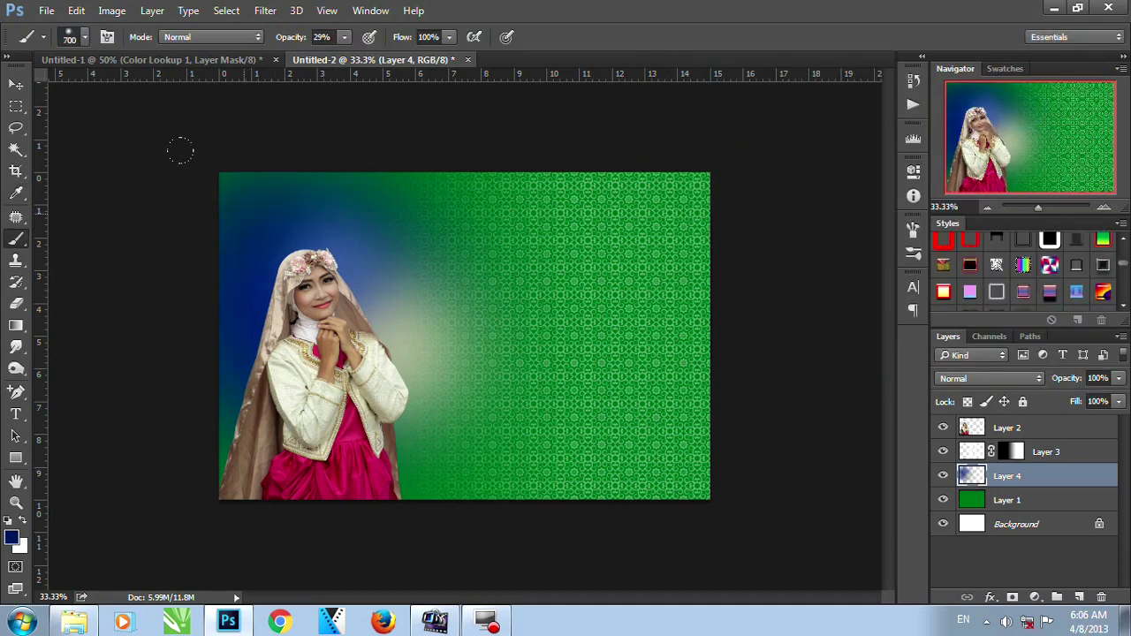
{"action": "left_click", "coordinate": [172, 125]}
{"action": "left_click", "coordinate": [224, 408]}
{"action": "left_click", "coordinate": [399, 426]}
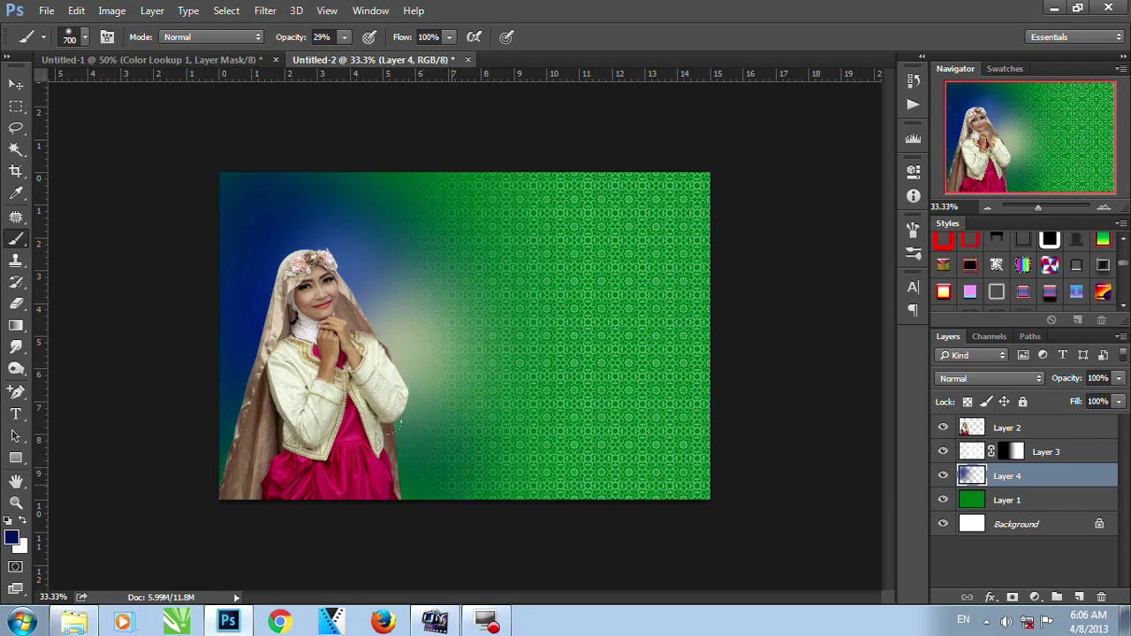
{"action": "left_click", "coordinate": [541, 461]}
{"action": "left_click", "coordinate": [434, 438]}
{"action": "left_click", "coordinate": [481, 449]}
{"action": "left_click", "coordinate": [226, 474]}
{"action": "left_click", "coordinate": [385, 205]}
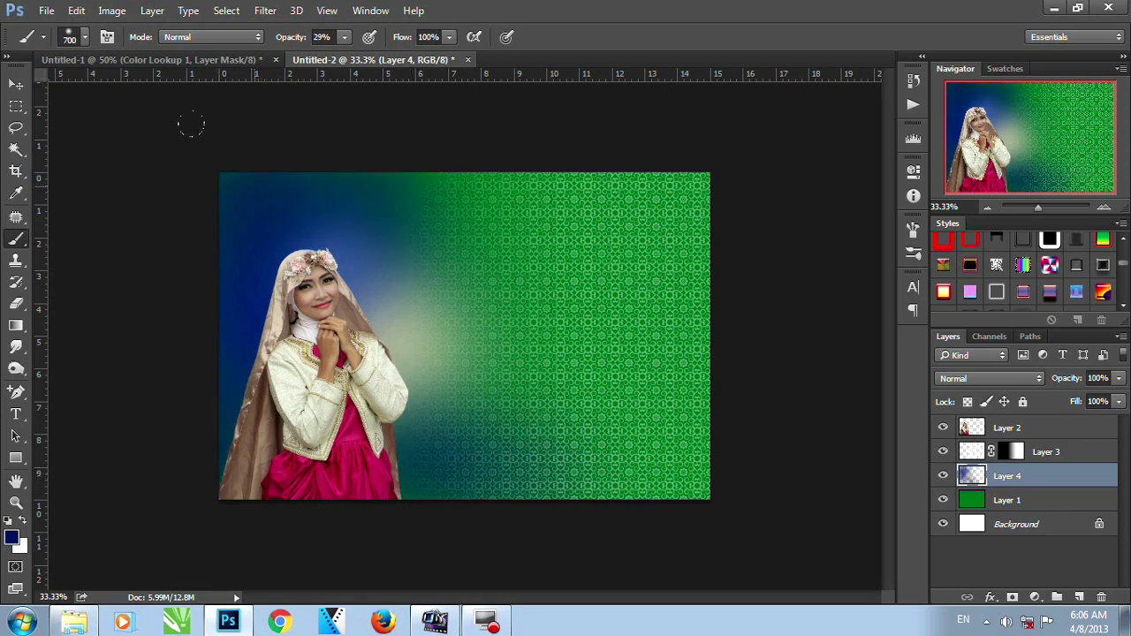
- Paint a soft near-white glow behind the woman's head with a brush of up to 700 pixels at 29% opacity
{"action": "left_click", "coordinate": [11, 537]}
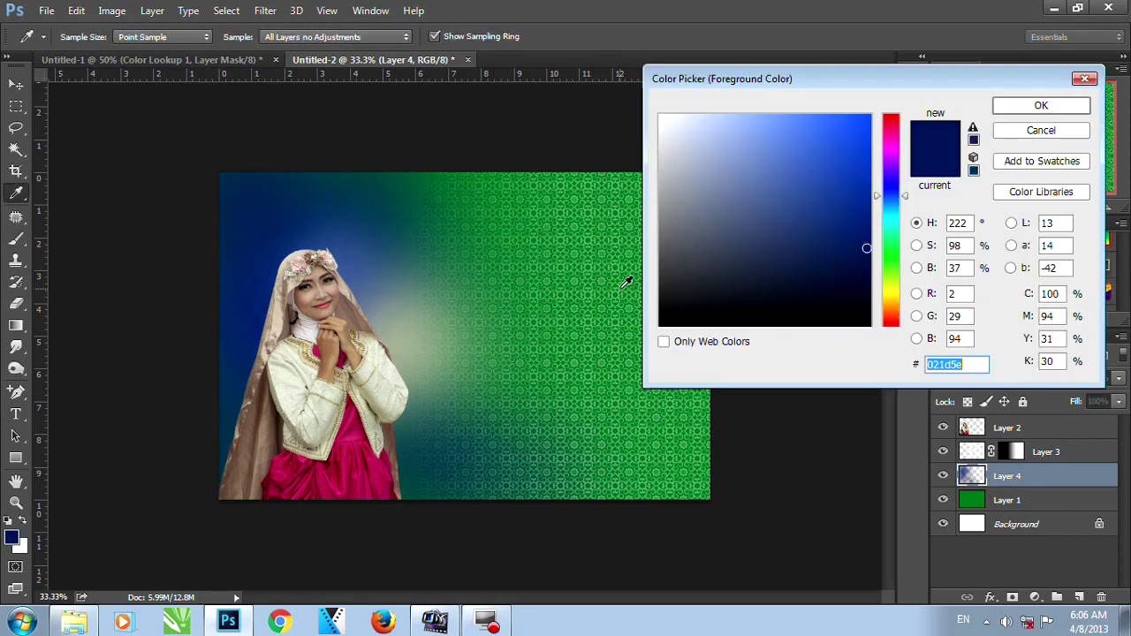
{"action": "left_click", "coordinate": [416, 331]}
{"action": "left_click", "coordinate": [672, 121]}
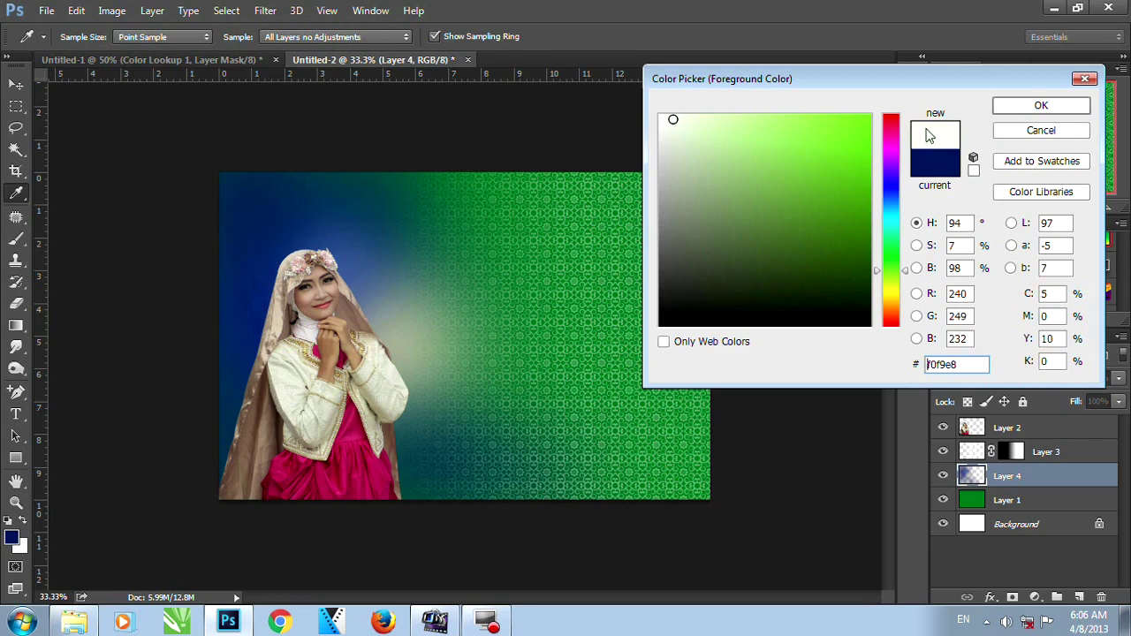
{"action": "left_click", "coordinate": [1008, 107]}
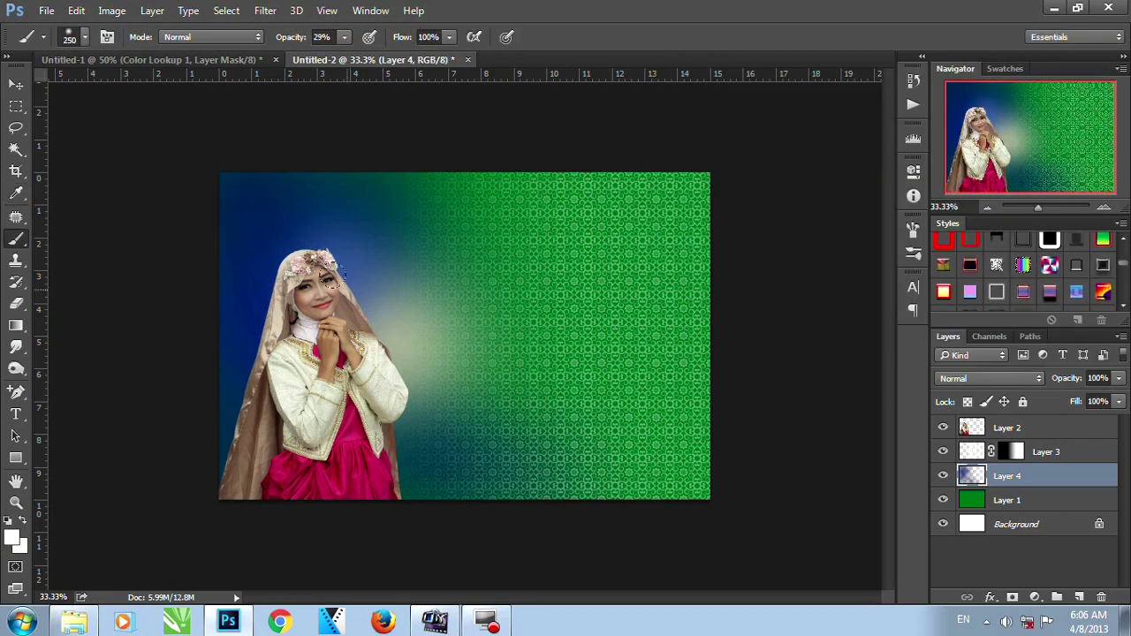
{"action": "left_click", "coordinate": [338, 278]}
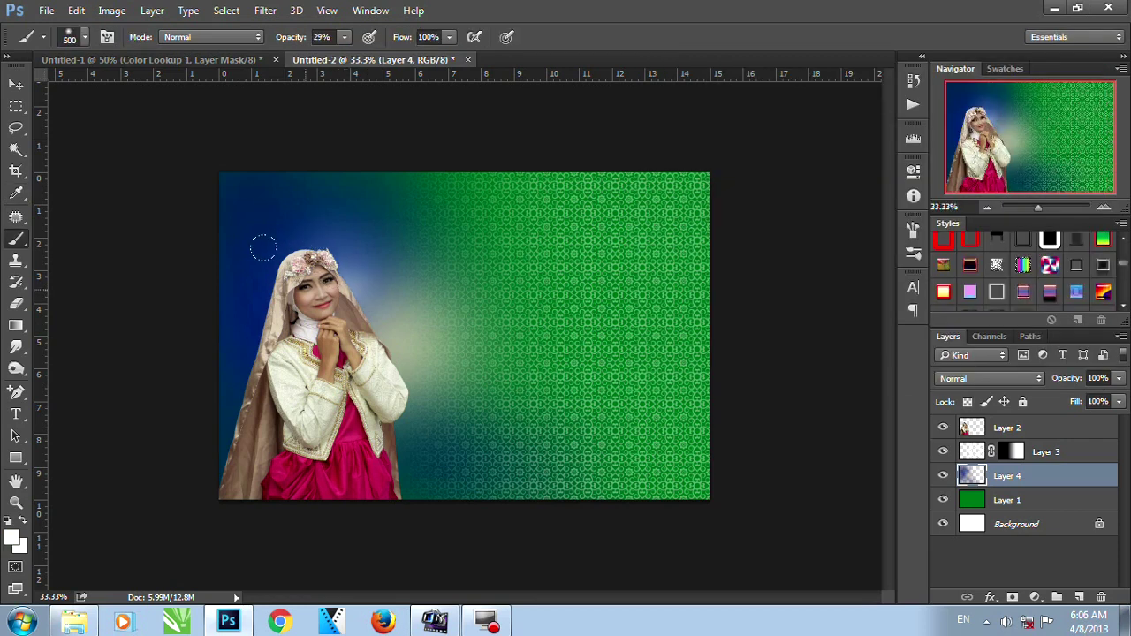
{"action": "left_click", "coordinate": [305, 281]}
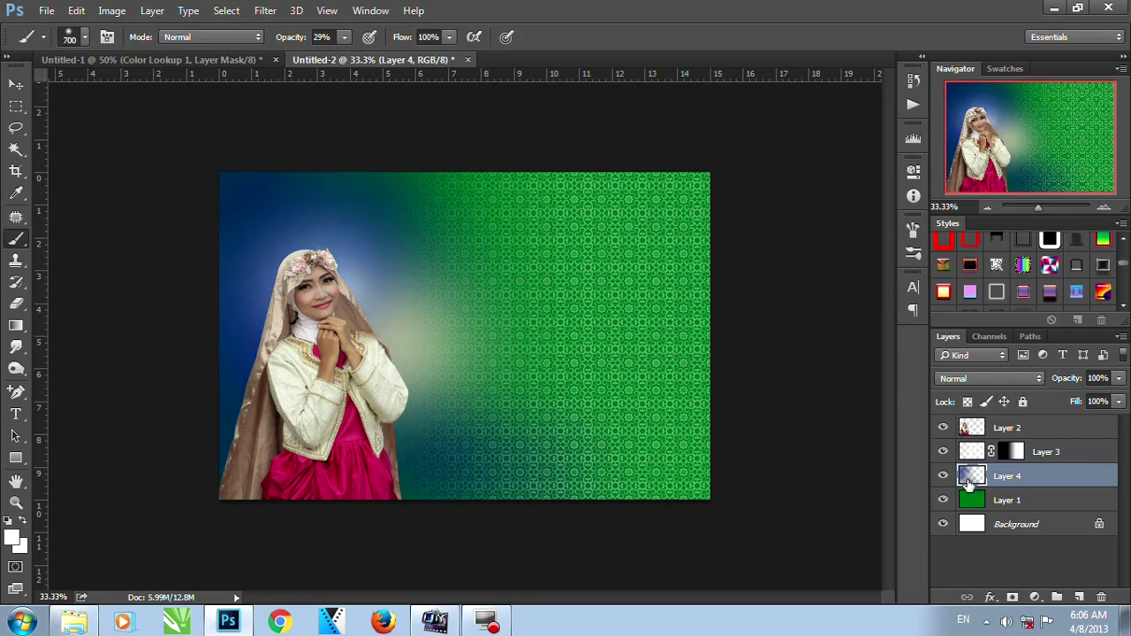
- Apply a Gaussian Blur with a radius of 100 pixels to the painted glow layer and return to the Brush tool
{"action": "left_click", "coordinate": [266, 10]}
{"action": "mouse_move", "coordinate": [364, 210]}
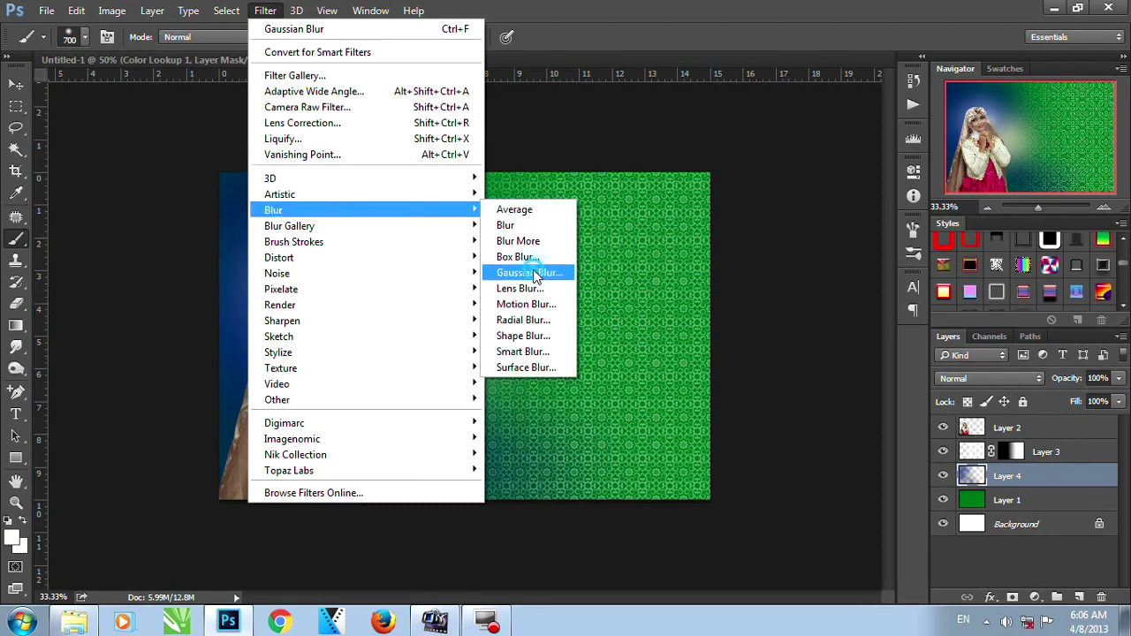
{"action": "left_click", "coordinate": [533, 276]}
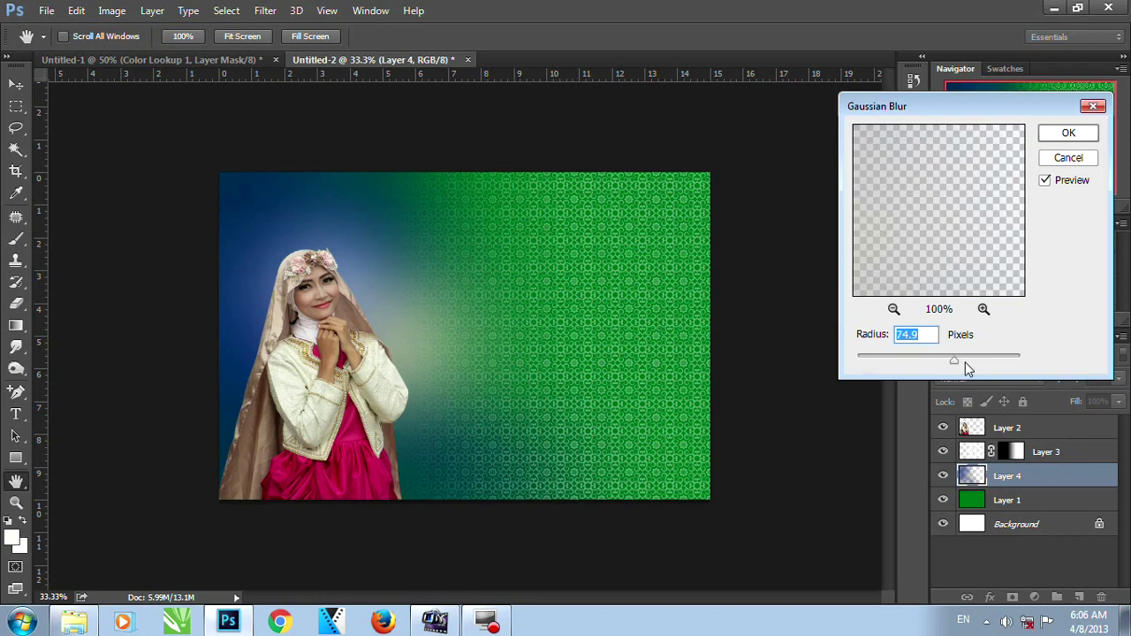
{"action": "type", "text": "100"}
{"action": "left_click", "coordinate": [1068, 133]}
{"action": "key", "text": "b"}
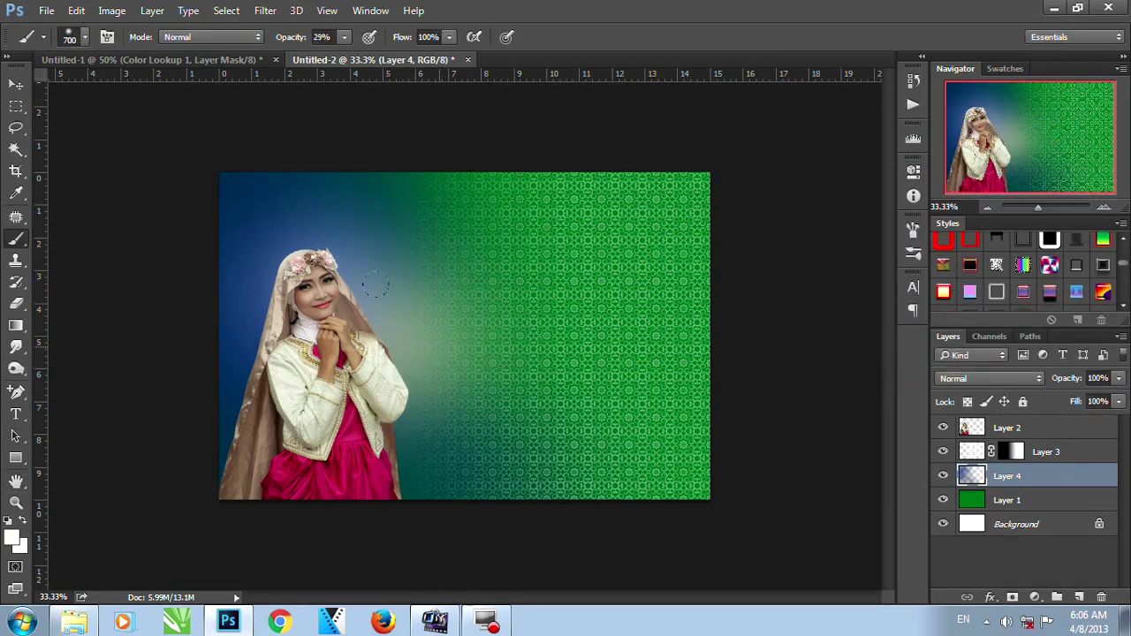
- Switch to Windows Explorer and open the Stok Masjid image from the Membuat Ucapan Puasa folder in Photoshop
{"action": "left_click", "coordinate": [74, 622]}
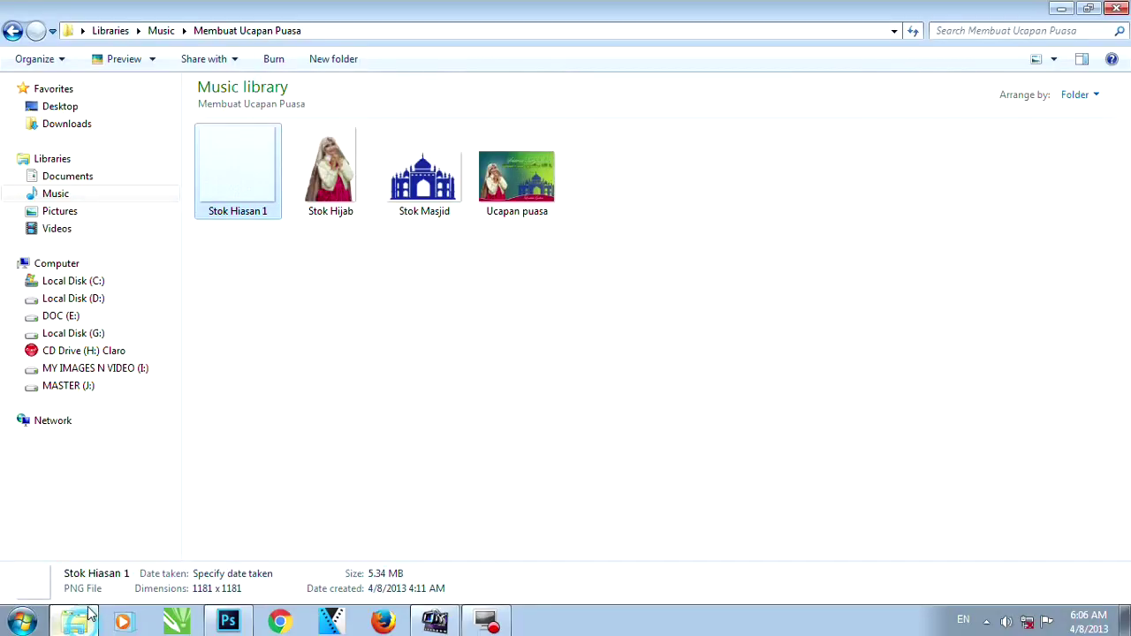
{"action": "left_click", "coordinate": [424, 177]}
{"action": "left_click_drag", "start_coordinate": [429, 190], "coordinate": [650, 121]}
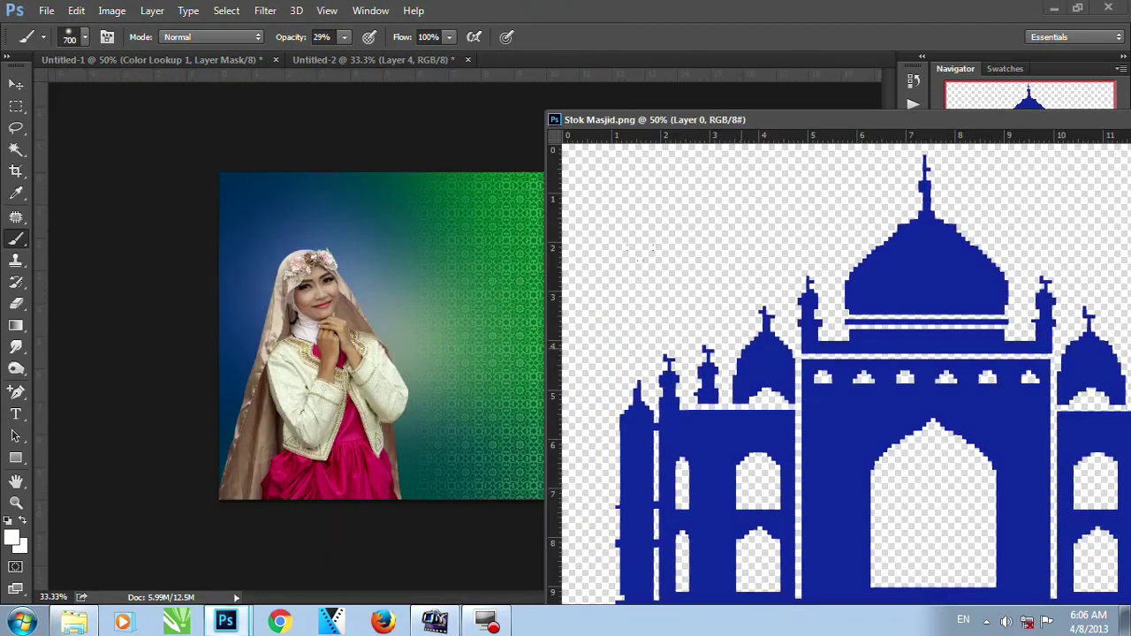
- Copy the mosque silhouette from Stok Masjid.png into the greeting card document and close the source image
{"action": "key", "text": "v"}
{"action": "left_click_drag", "start_coordinate": [916, 291], "coordinate": [520, 297]}
{"action": "left_click", "coordinate": [875, 169]}
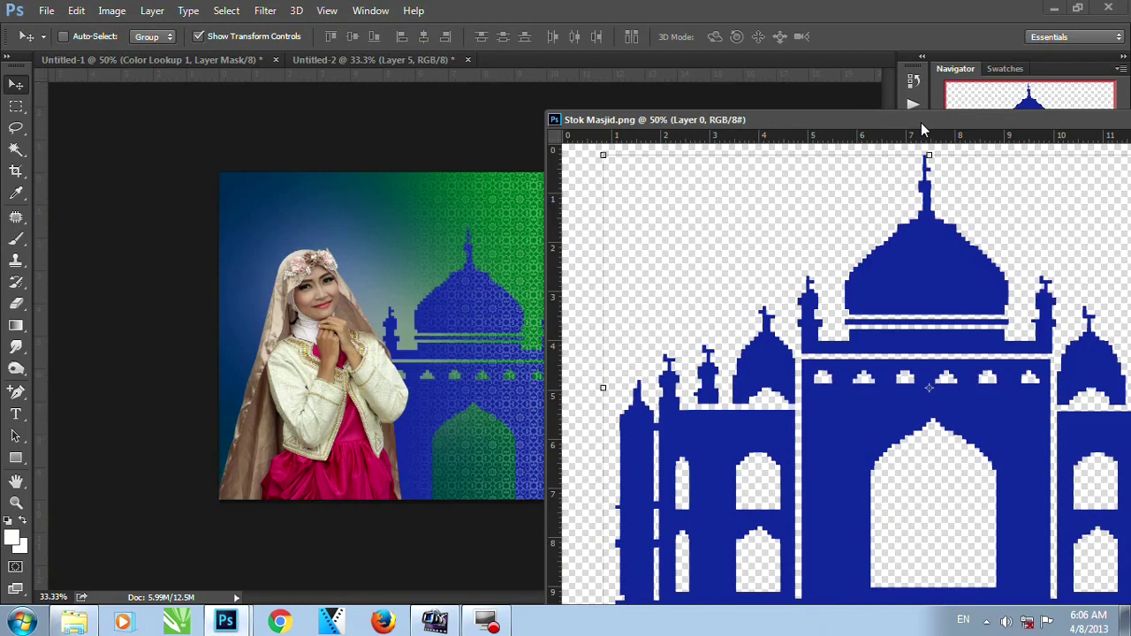
{"action": "left_click_drag", "start_coordinate": [920, 124], "coordinate": [434, 251]}
{"action": "left_click", "coordinate": [804, 244]}
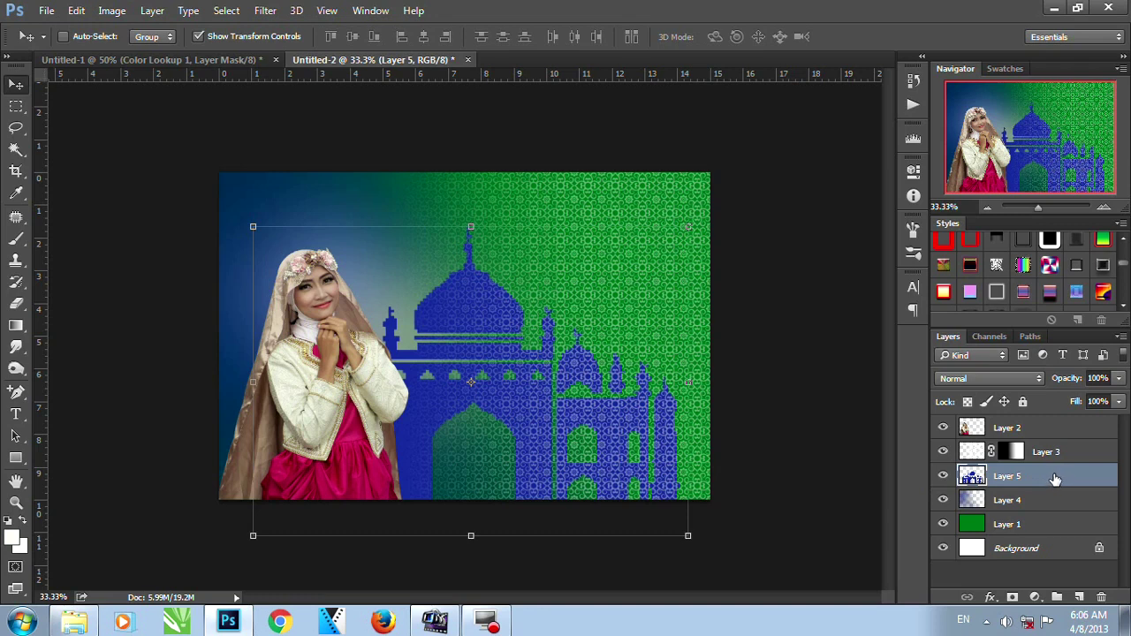
- Raise the mosque layer above the ornament pattern layer and scale it to about 77%, placed just right of the woman
{"action": "left_click_drag", "start_coordinate": [1054, 478], "coordinate": [1050, 442]}
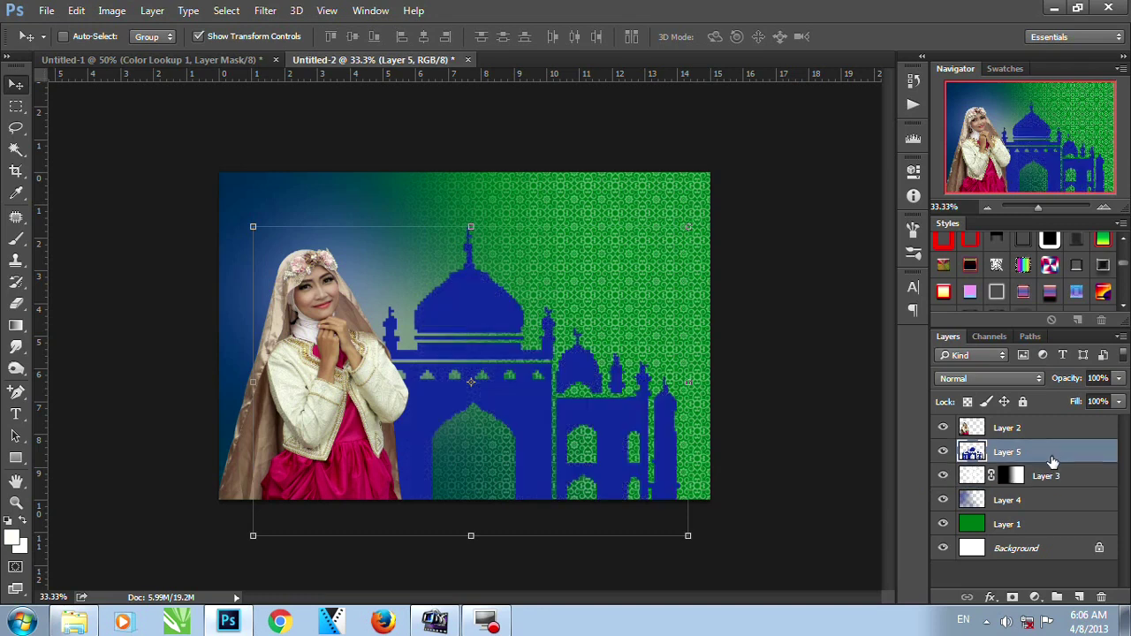
{"action": "left_click", "coordinate": [250, 224]}
{"action": "left_click_drag", "start_coordinate": [250, 225], "coordinate": [349, 297]}
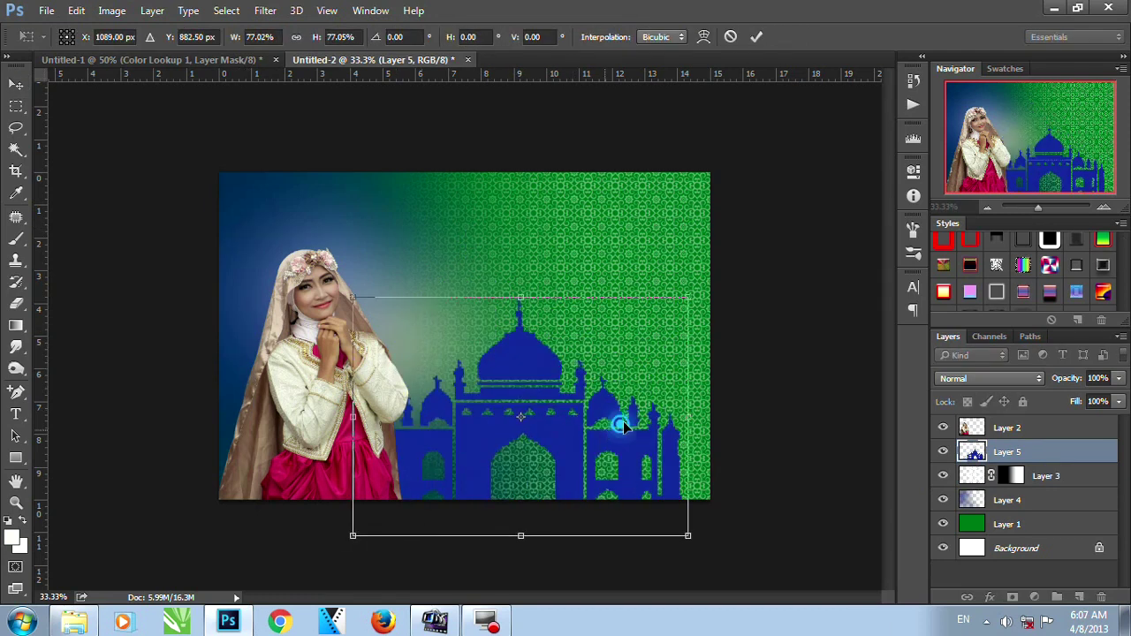
{"action": "left_click_drag", "start_coordinate": [623, 421], "coordinate": [654, 387]}
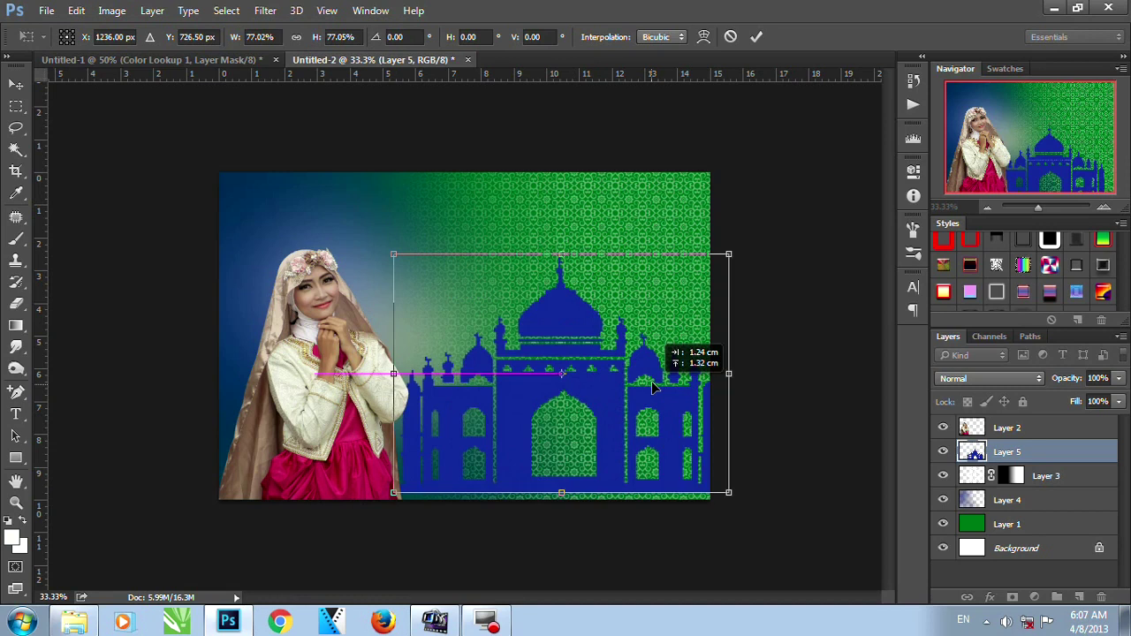
{"action": "left_click_drag", "start_coordinate": [653, 387], "coordinate": [660, 380]}
{"action": "left_click_drag", "start_coordinate": [570, 313], "coordinate": [570, 302]}
{"action": "key", "text": "Return"}
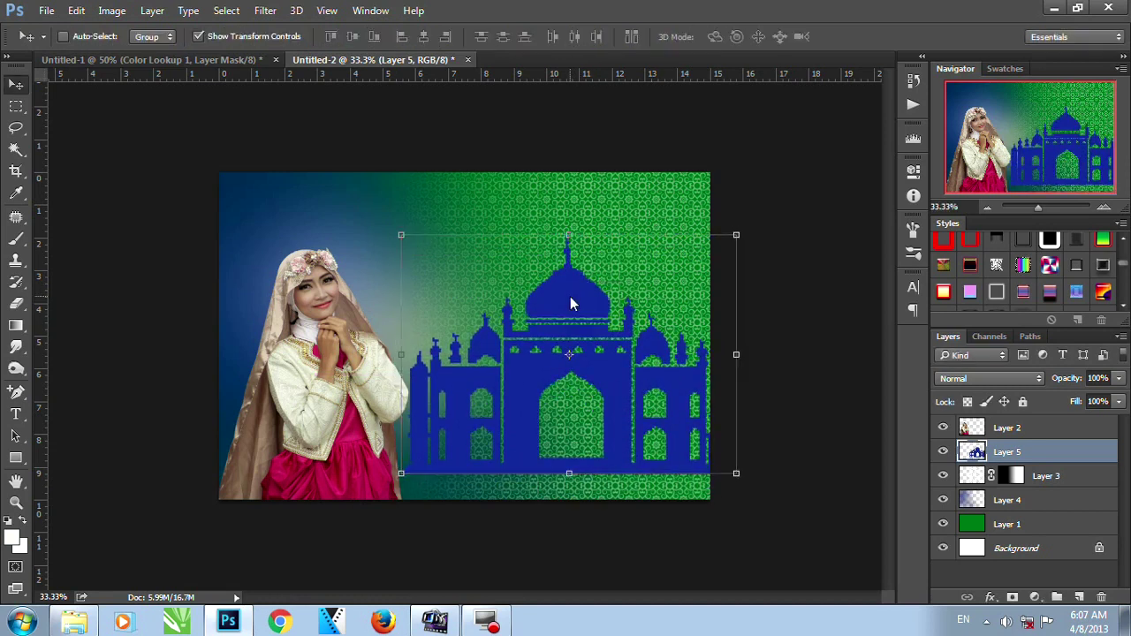
- Lower the mosque layer's opacity to 50%
{"action": "left_click", "coordinate": [1119, 378]}
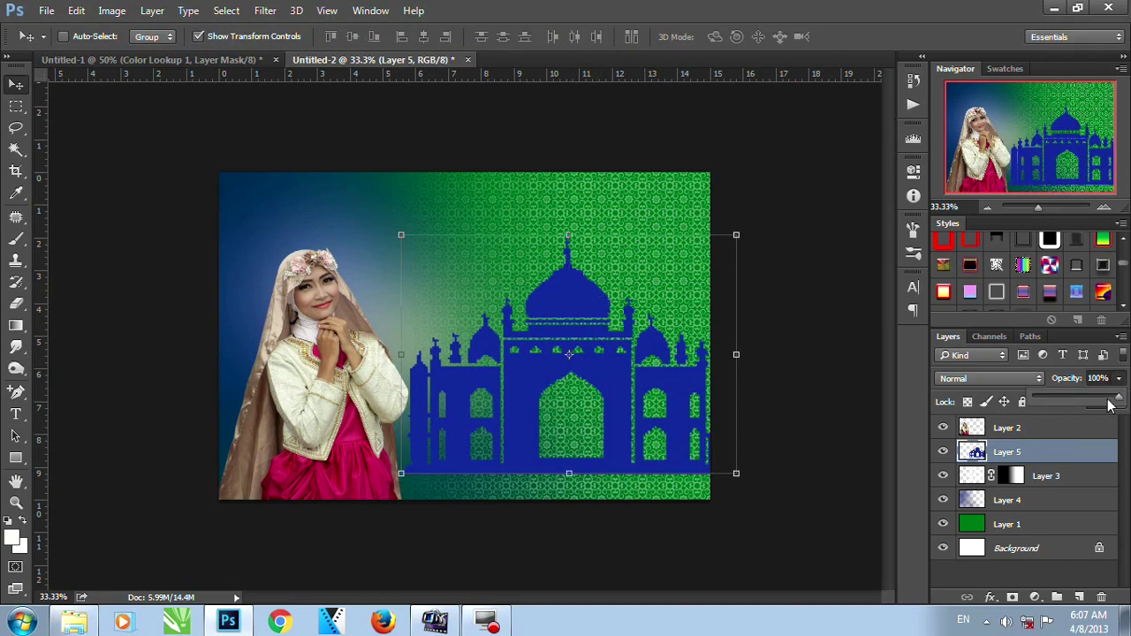
{"action": "left_click_drag", "start_coordinate": [1111, 404], "coordinate": [1076, 400]}
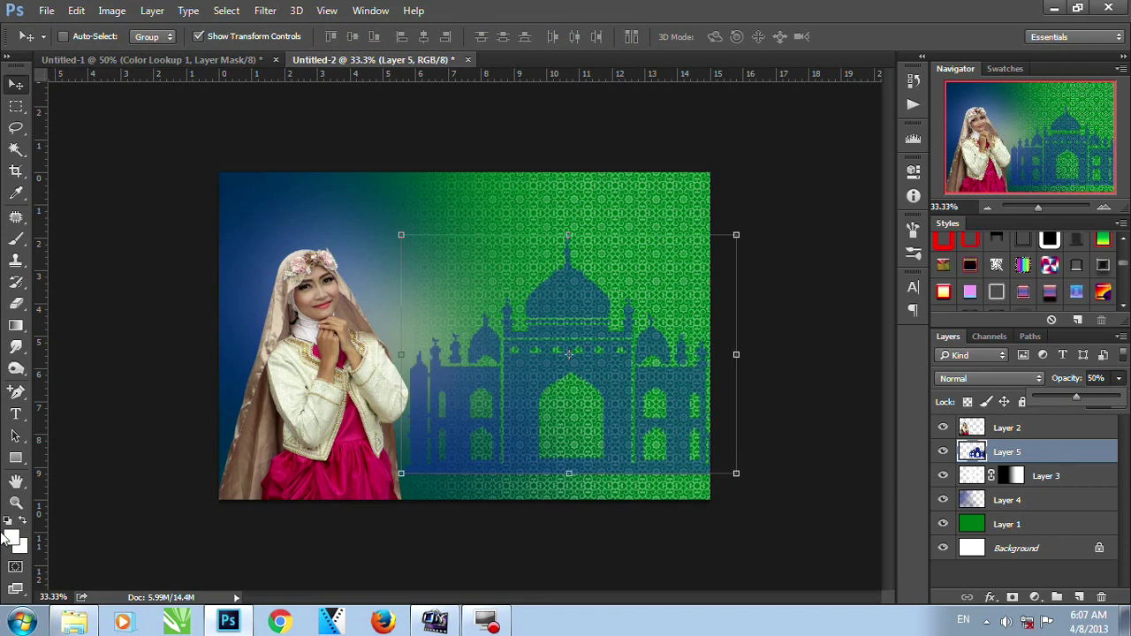
- Sample the magenta of the woman's skirt as the foreground colour
{"action": "left_click", "coordinate": [16, 193]}
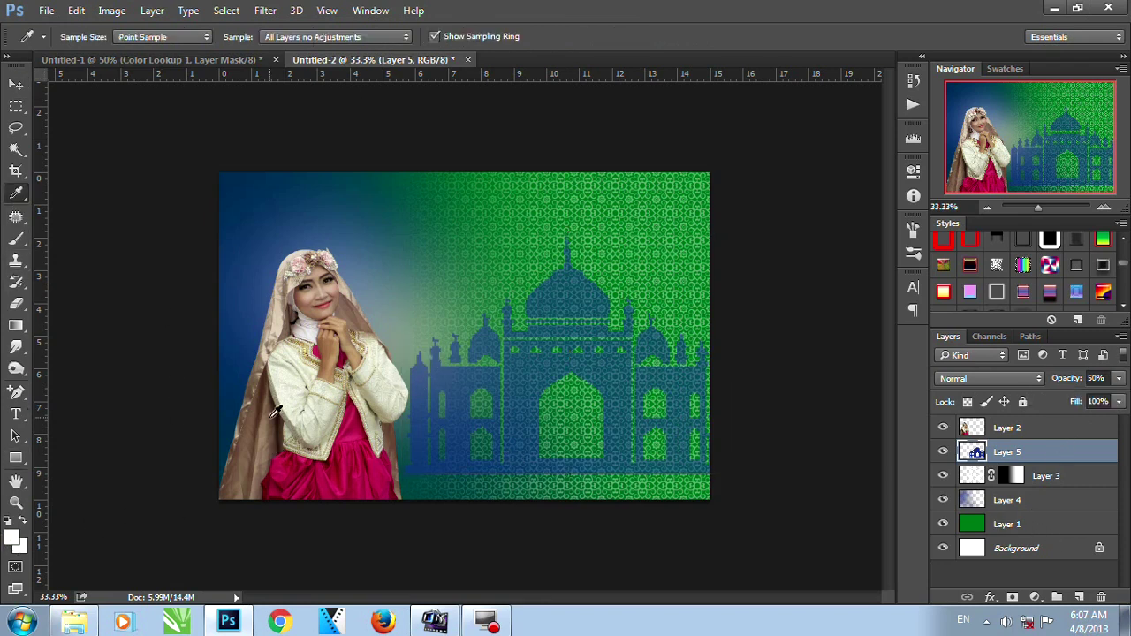
{"action": "left_click", "coordinate": [267, 482]}
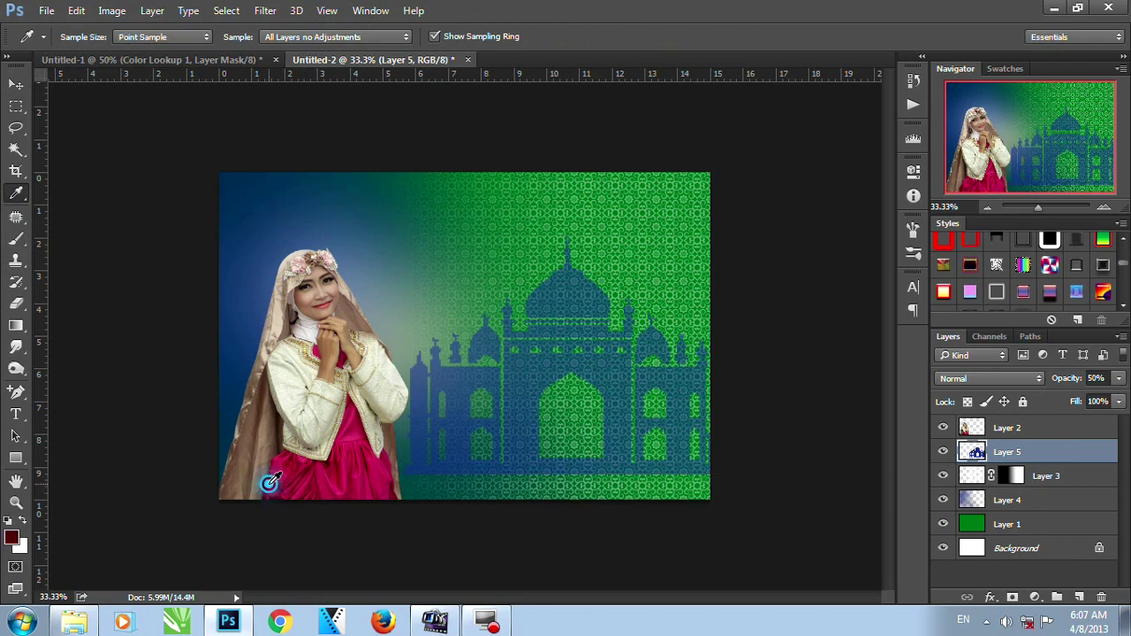
{"action": "left_click", "coordinate": [290, 487]}
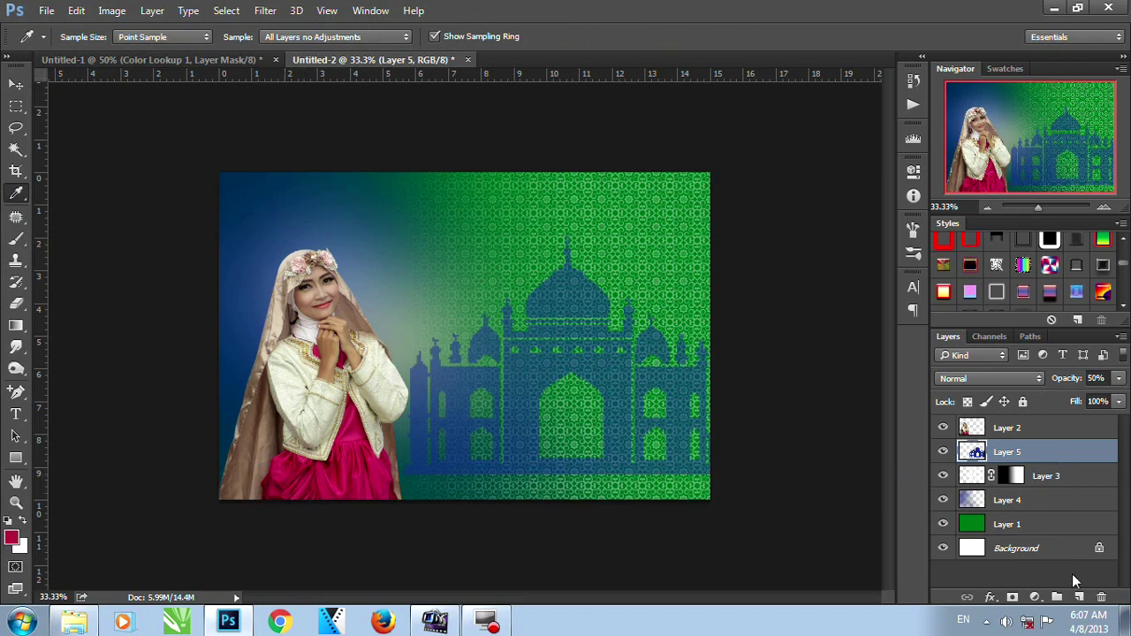
- Draw a magenta rectangle about 1868 by 258 px across the card's bottom edge and stack it above the woman's layer
{"action": "left_click", "coordinate": [16, 458]}
{"action": "left_click_drag", "start_coordinate": [212, 445], "coordinate": [729, 517]}
{"action": "left_click", "coordinate": [867, 157]}
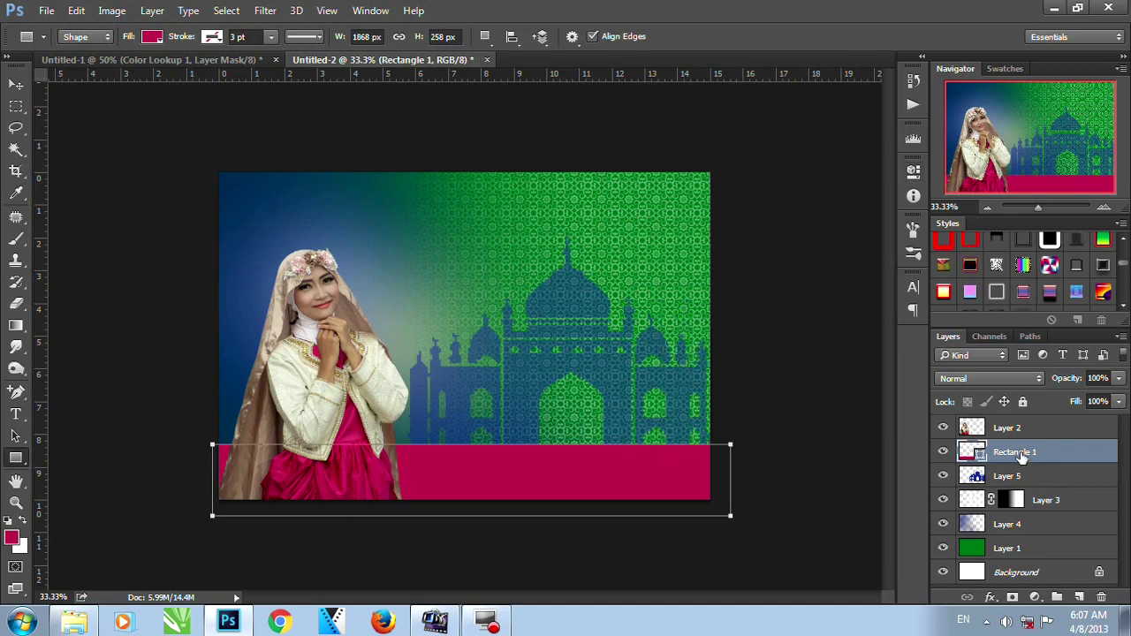
{"action": "left_click_drag", "start_coordinate": [1020, 453], "coordinate": [999, 439]}
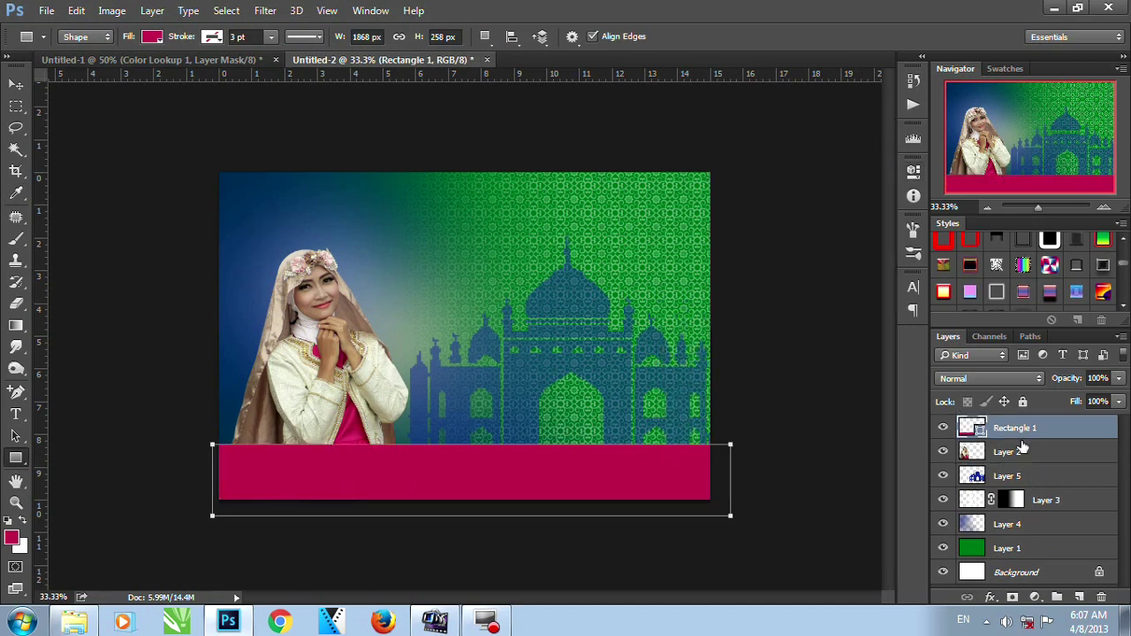
- Reshape the magenta rectangle's upper edge into a rising wave by adding two anchor points and lowering both upper corners
{"action": "left_click", "coordinate": [12, 399]}
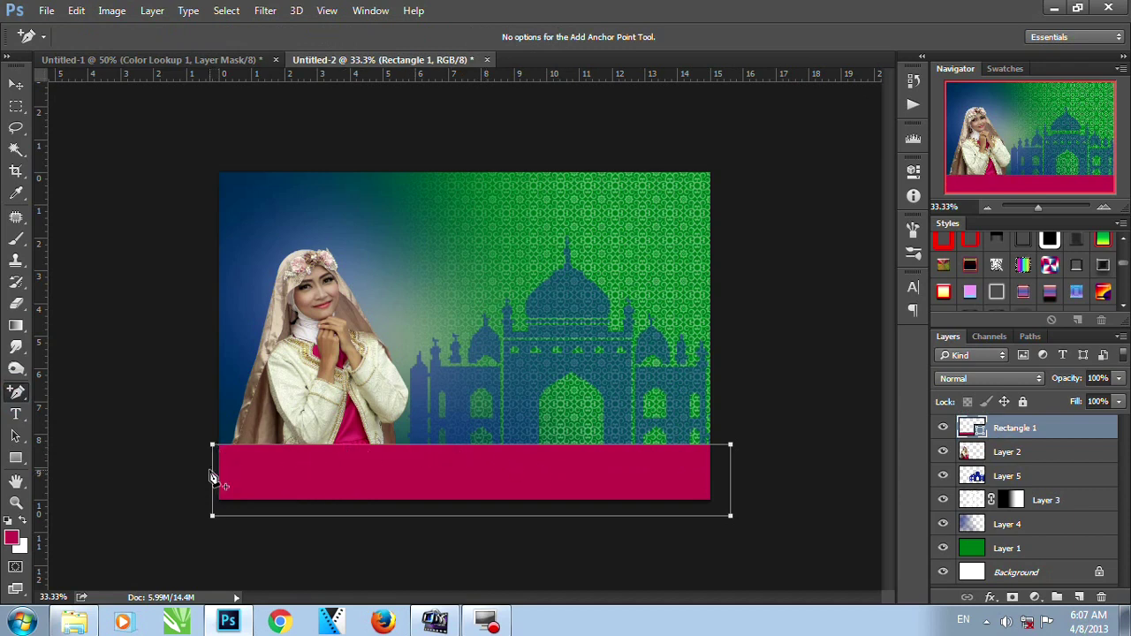
{"action": "left_click", "coordinate": [213, 447]}
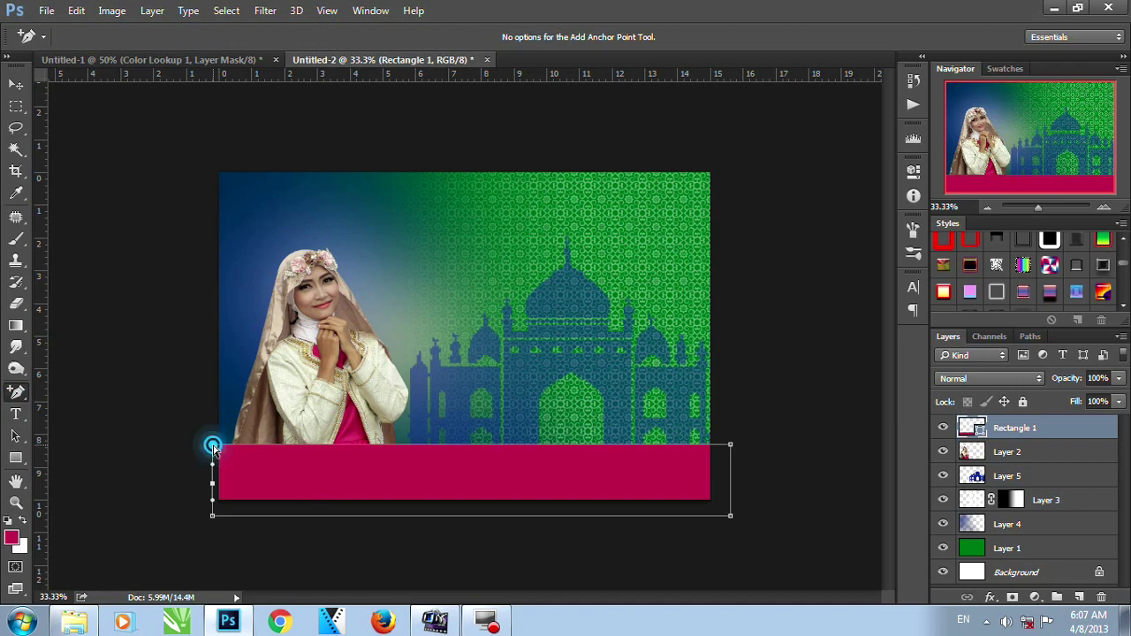
{"action": "left_click_drag", "start_coordinate": [213, 446], "coordinate": [211, 484]}
{"action": "left_click", "coordinate": [469, 467]}
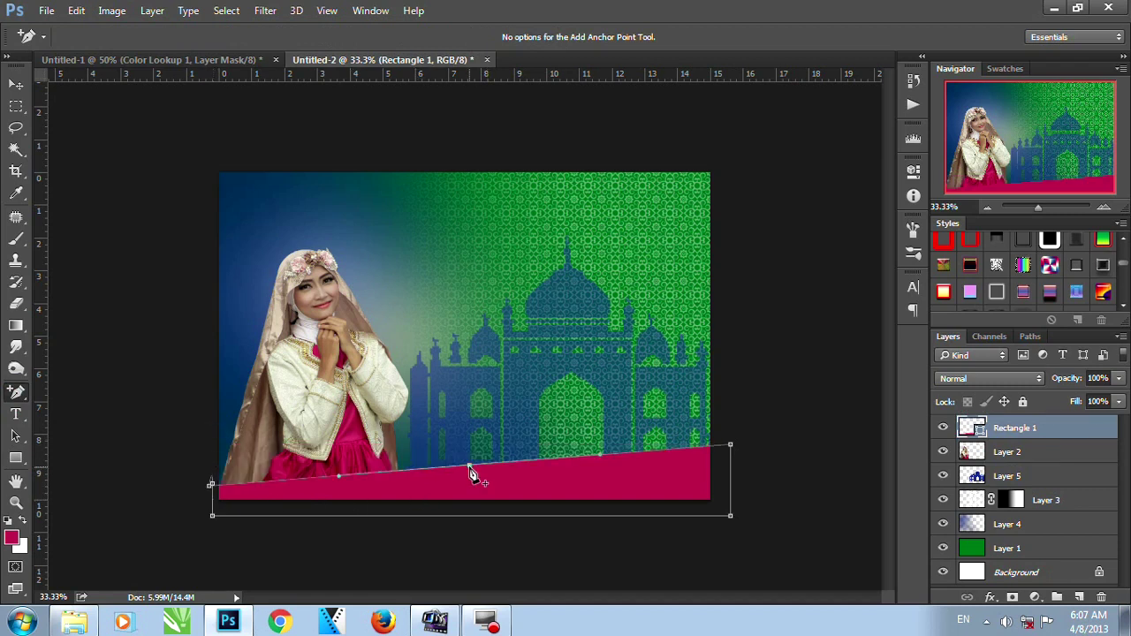
{"action": "left_click_drag", "start_coordinate": [469, 468], "coordinate": [411, 483]}
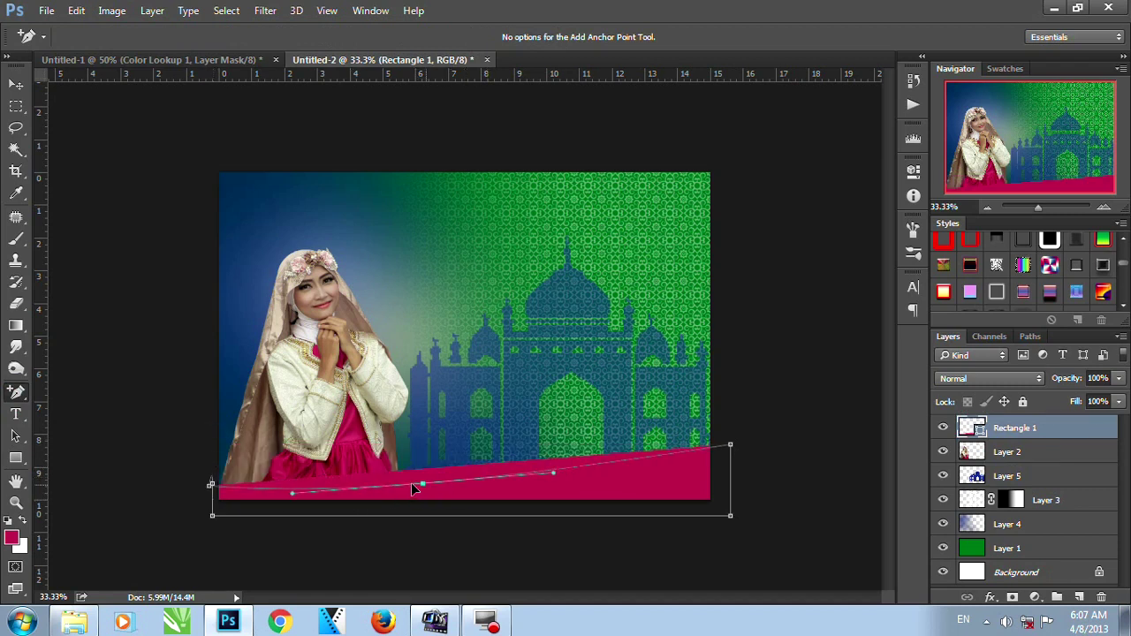
{"action": "left_click", "coordinate": [469, 480]}
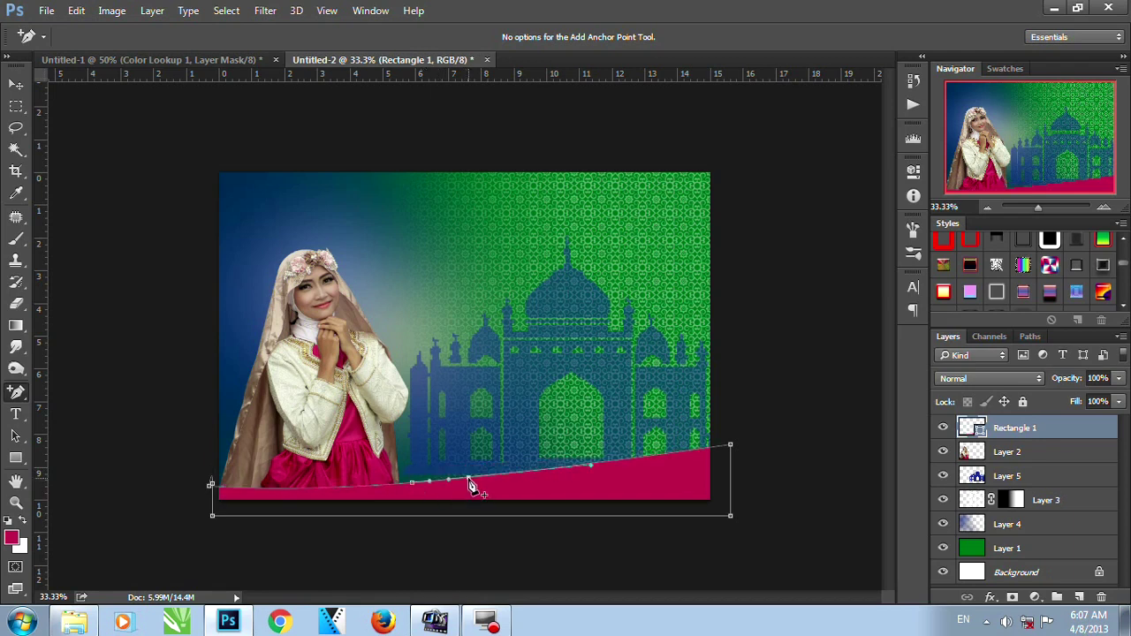
{"action": "left_click_drag", "start_coordinate": [469, 482], "coordinate": [518, 458]}
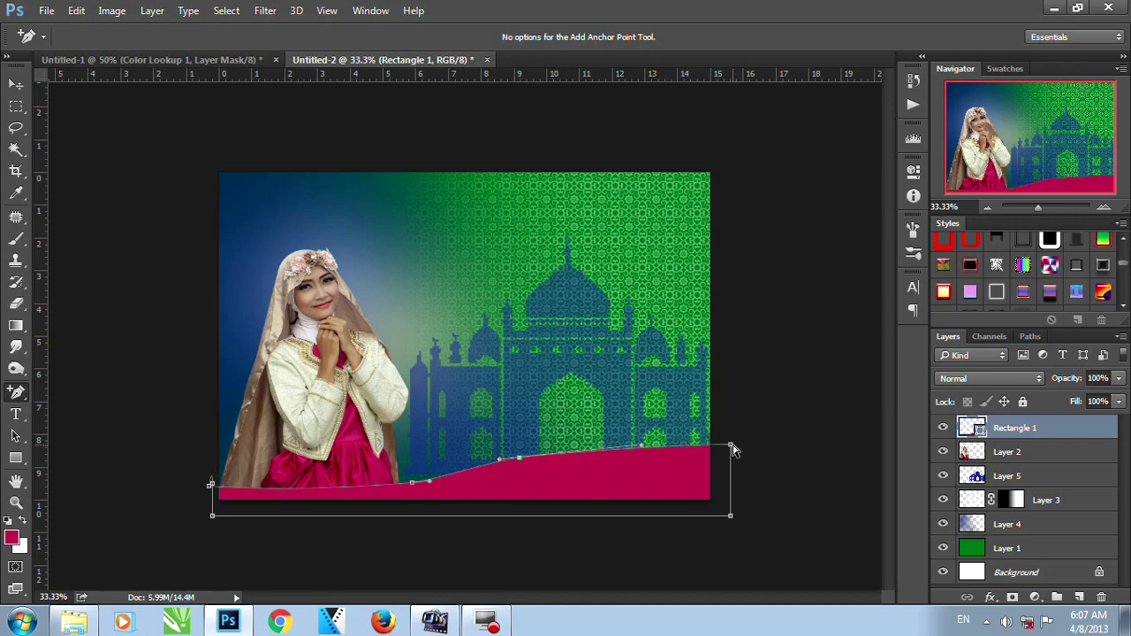
{"action": "mouse_move", "coordinate": [730, 445]}
{"action": "left_mouse_down"}
{"action": "mouse_move", "coordinate": [742, 478]}
{"action": "mouse_move", "coordinate": [741, 458]}
{"action": "left_mouse_up"}
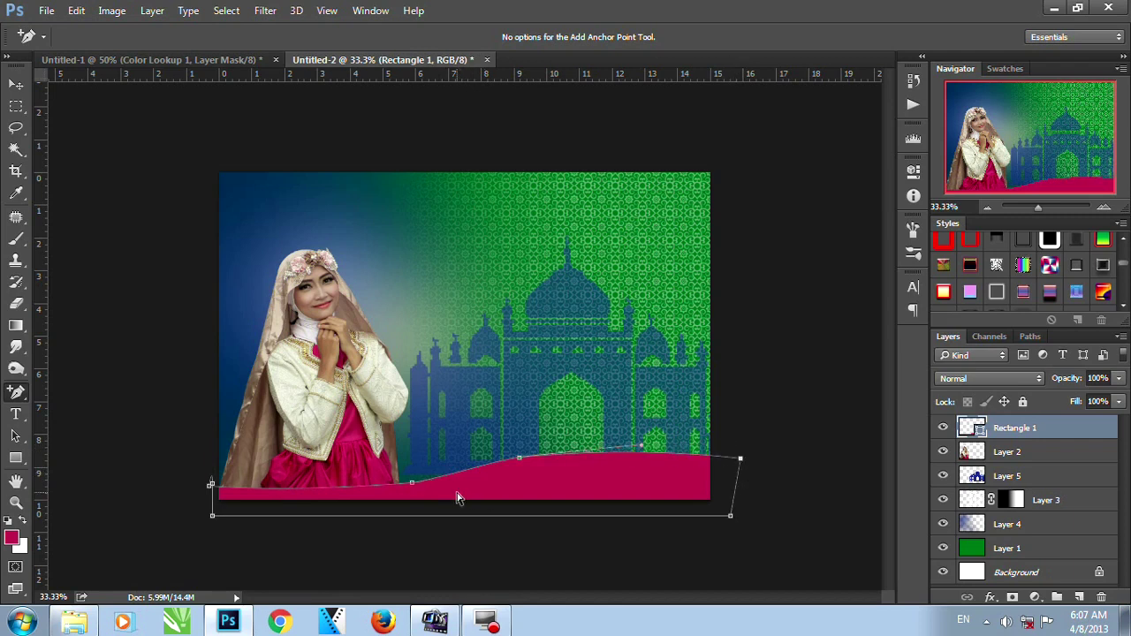
- Refine the magenta wave by raising its left end, shifting the dip down and left, and lifting the crest slightly
{"action": "left_click", "coordinate": [210, 482]}
{"action": "left_click_drag", "start_coordinate": [211, 480], "coordinate": [207, 458]}
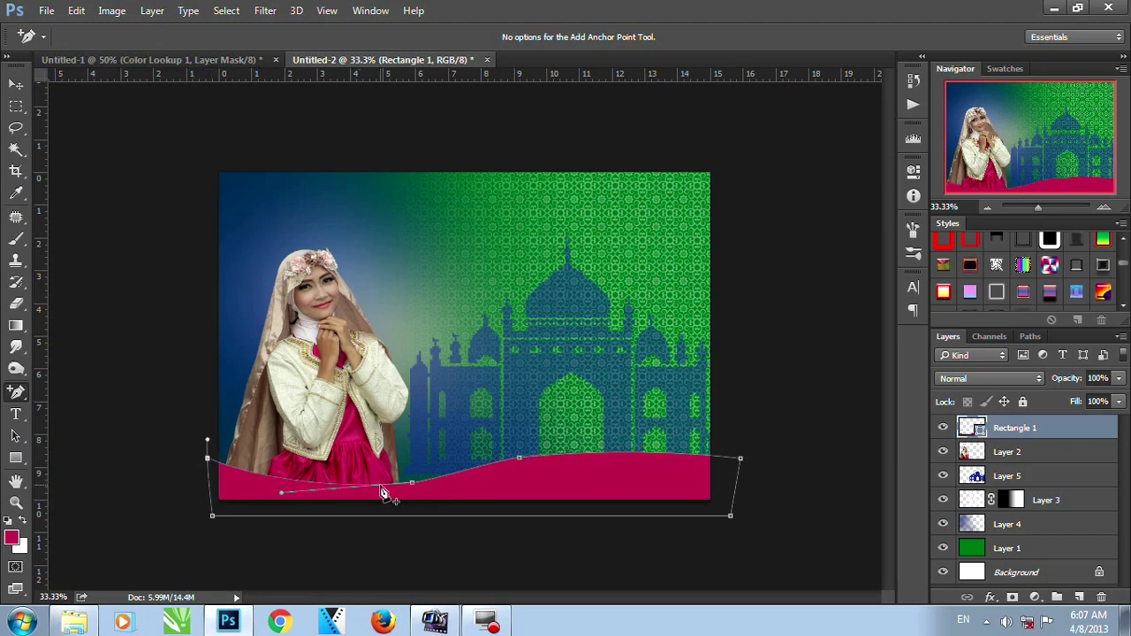
{"action": "left_click", "coordinate": [412, 484]}
{"action": "left_click_drag", "start_coordinate": [393, 492], "coordinate": [361, 494]}
{"action": "left_click", "coordinate": [523, 458]}
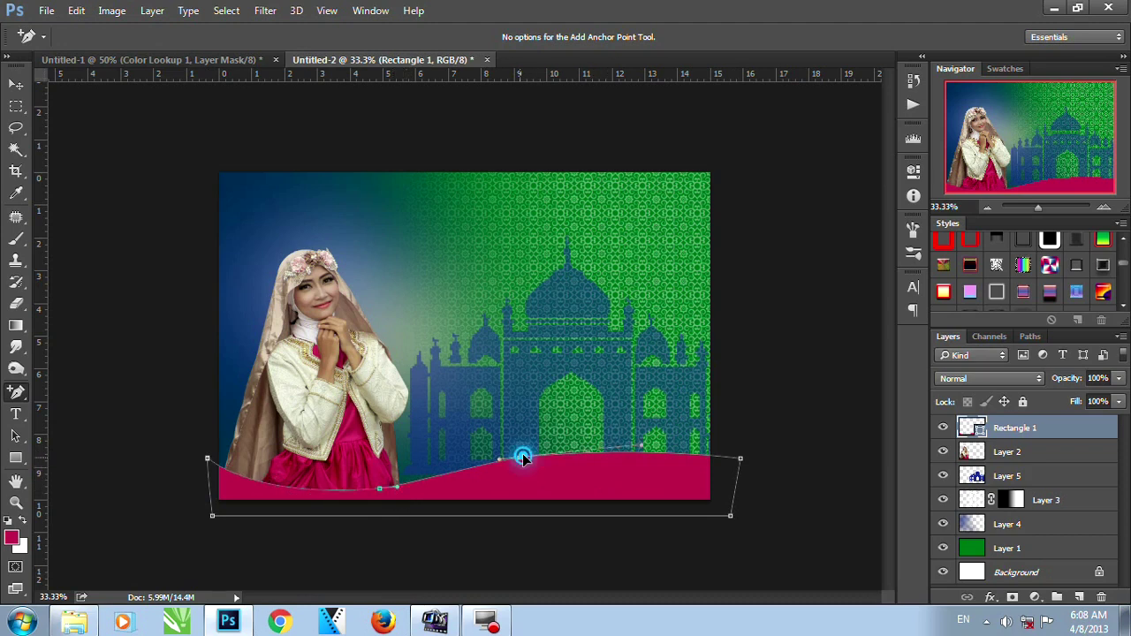
{"action": "left_click_drag", "start_coordinate": [522, 459], "coordinate": [532, 450]}
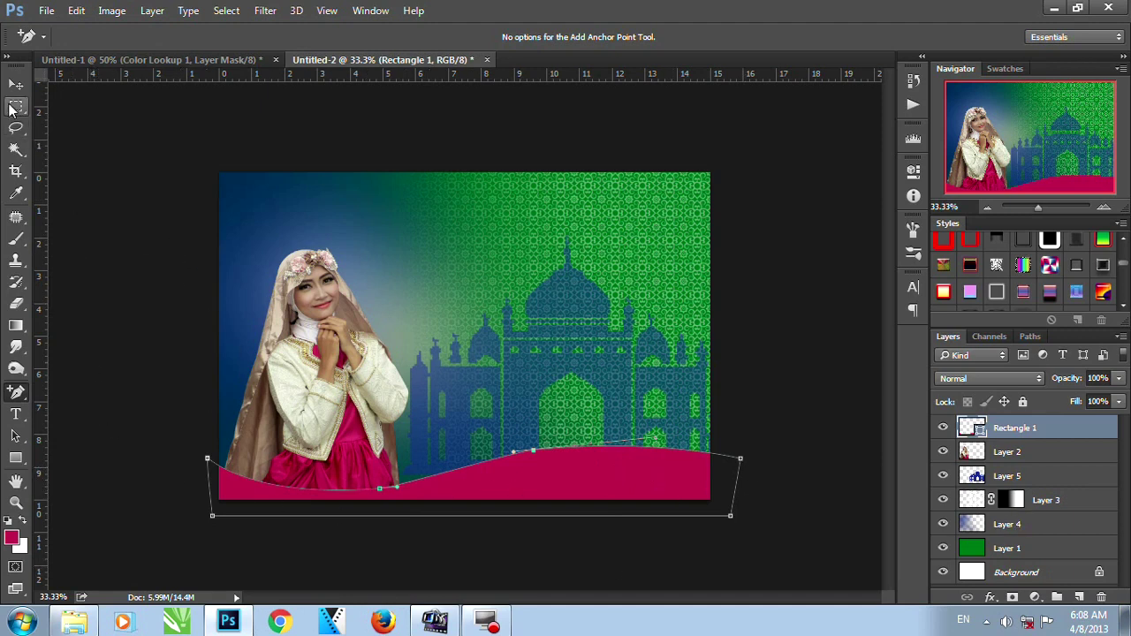
{"action": "left_click", "coordinate": [15, 84]}
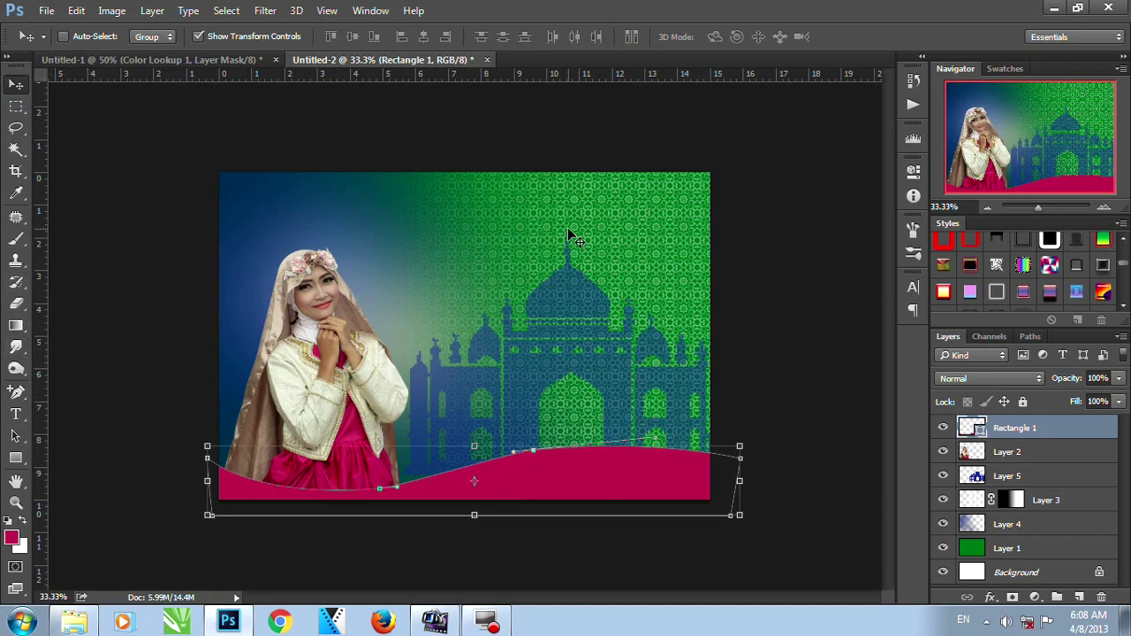
- Lower the mosque layer's opacity to 33%
{"action": "left_click", "coordinate": [1049, 474]}
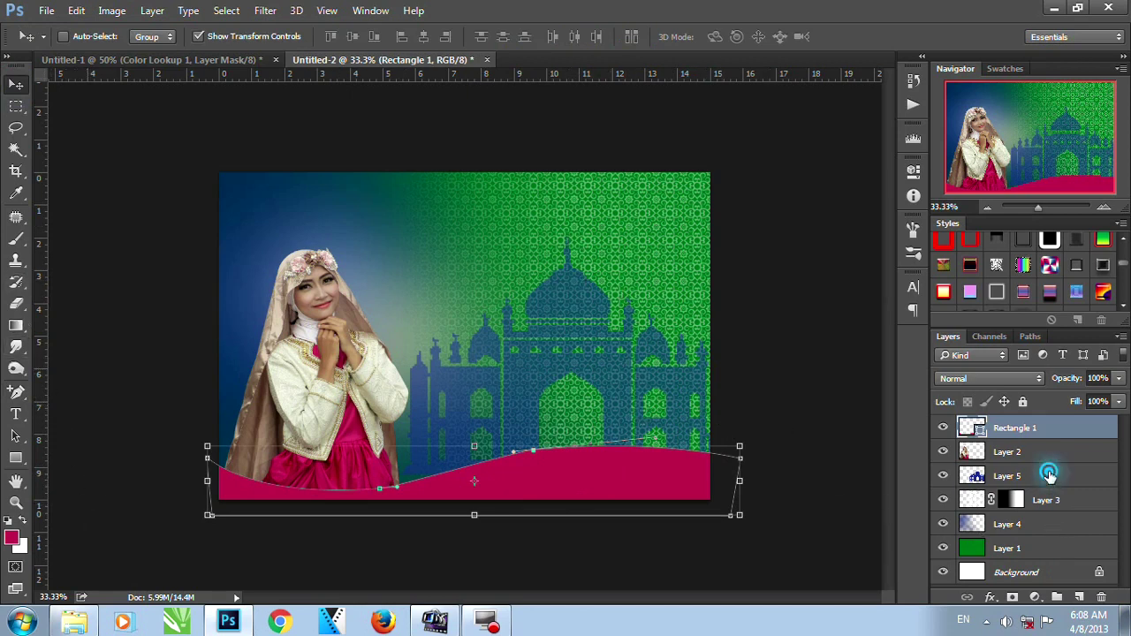
{"action": "left_click", "coordinate": [1119, 378]}
{"action": "left_click_drag", "start_coordinate": [1119, 397], "coordinate": [1086, 400]}
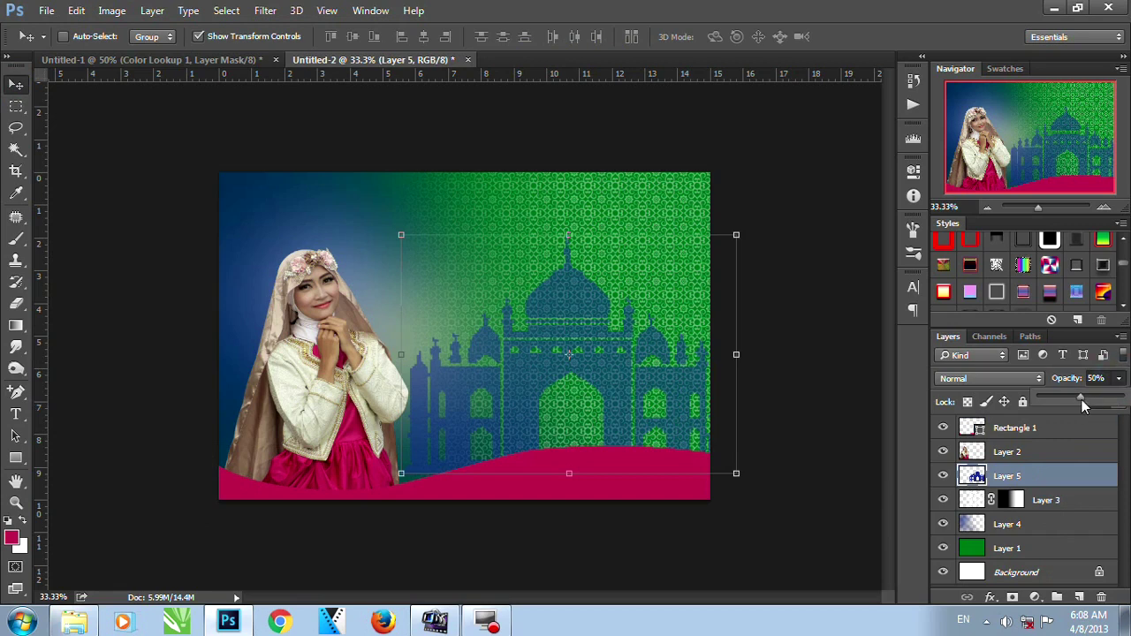
{"action": "left_click_drag", "start_coordinate": [1082, 399], "coordinate": [1066, 396]}
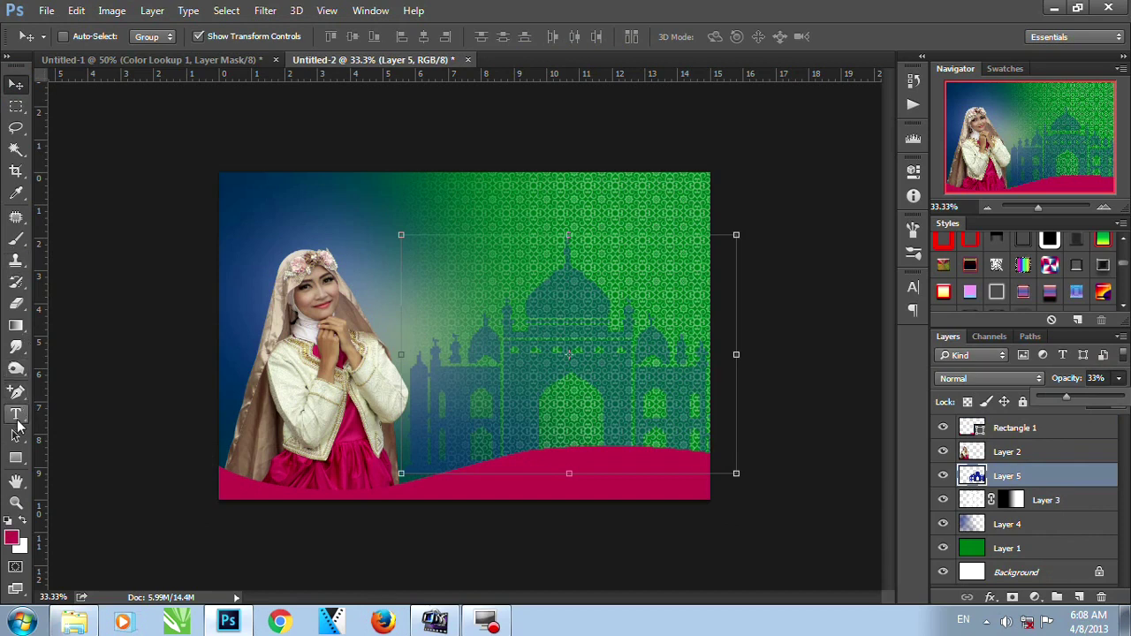
- Add the text "Selamat Menjalankan" in white Edwardian Script ITC at 100 px
{"action": "left_click", "coordinate": [16, 414]}
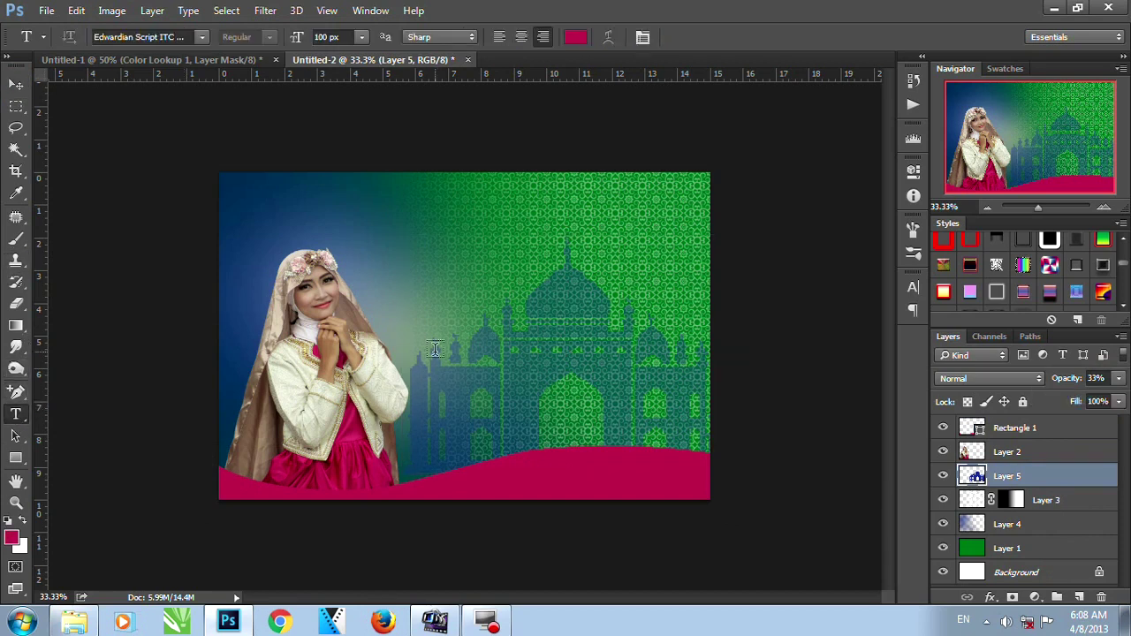
{"action": "left_click", "coordinate": [573, 36]}
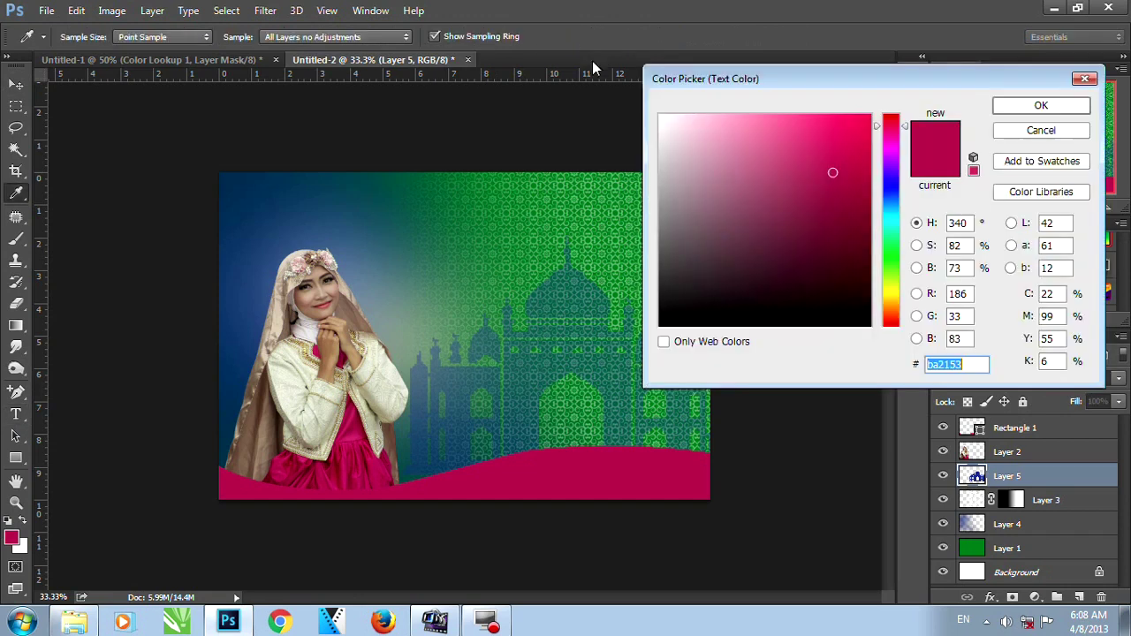
{"action": "left_click", "coordinate": [663, 118]}
{"action": "left_click", "coordinate": [1041, 105]}
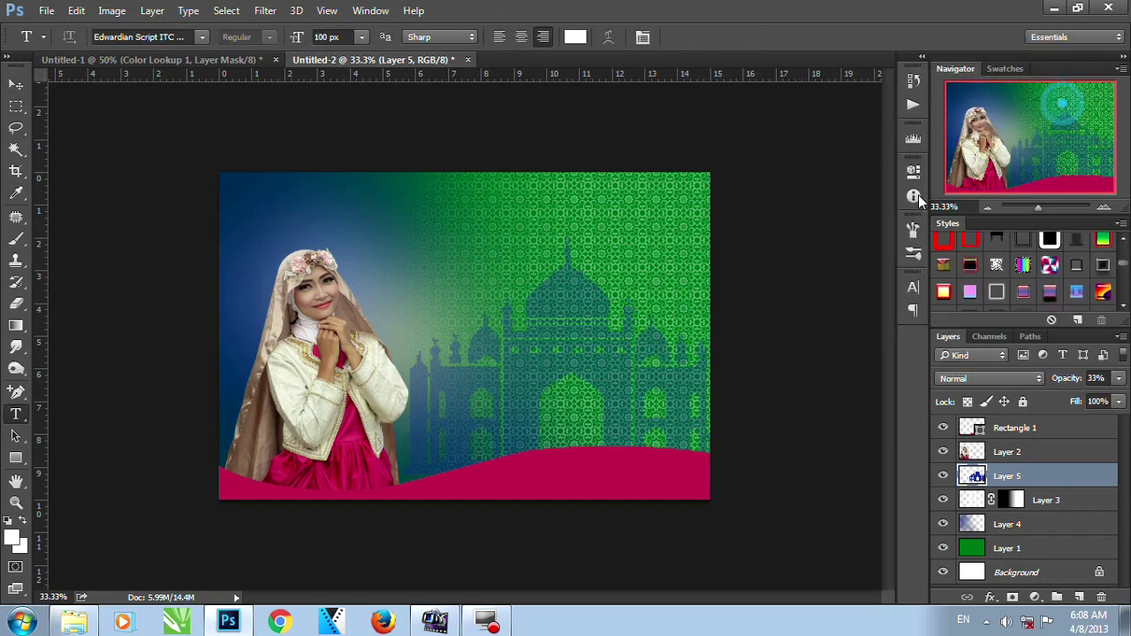
{"action": "left_click", "coordinate": [384, 252]}
{"action": "type", "text": "Selamat"}
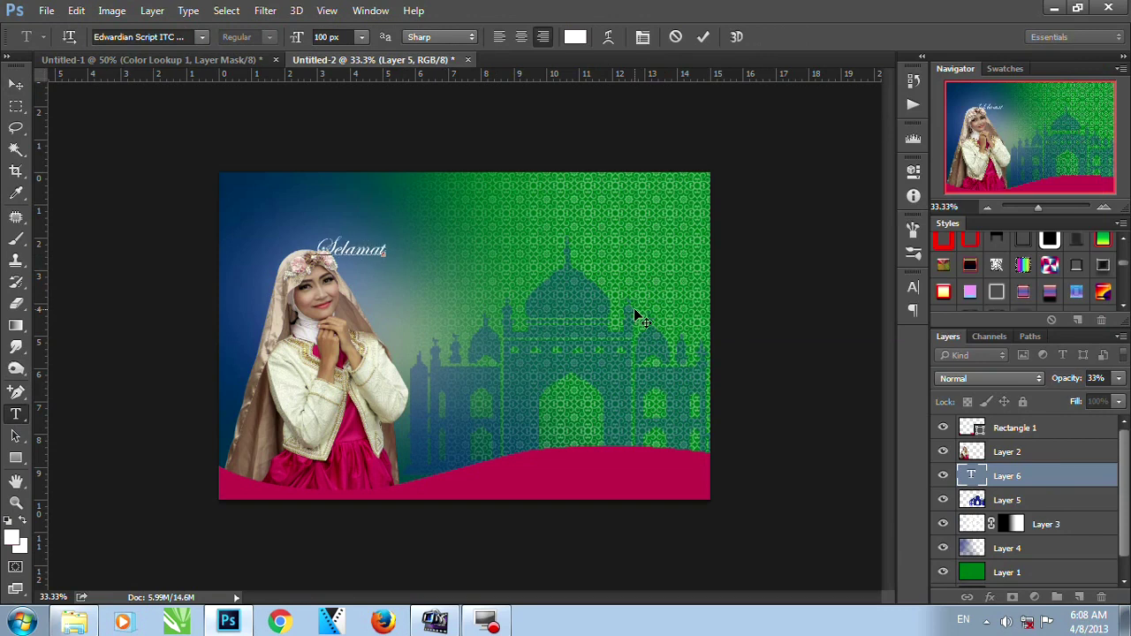
{"action": "type", "text": " Menjalankan"}
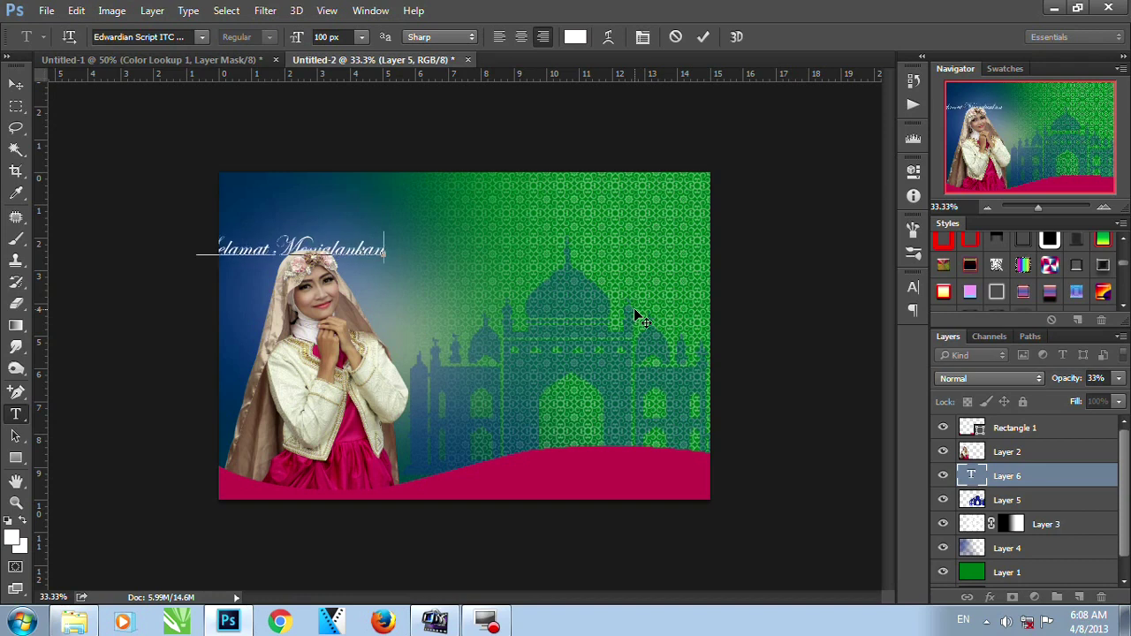
- Place the "Selamat Menjalankan" text in the card's upper right area and enlarge it to about 165 px
{"action": "left_click", "coordinate": [15, 86]}
{"action": "left_click_drag", "start_coordinate": [354, 245], "coordinate": [658, 200]}
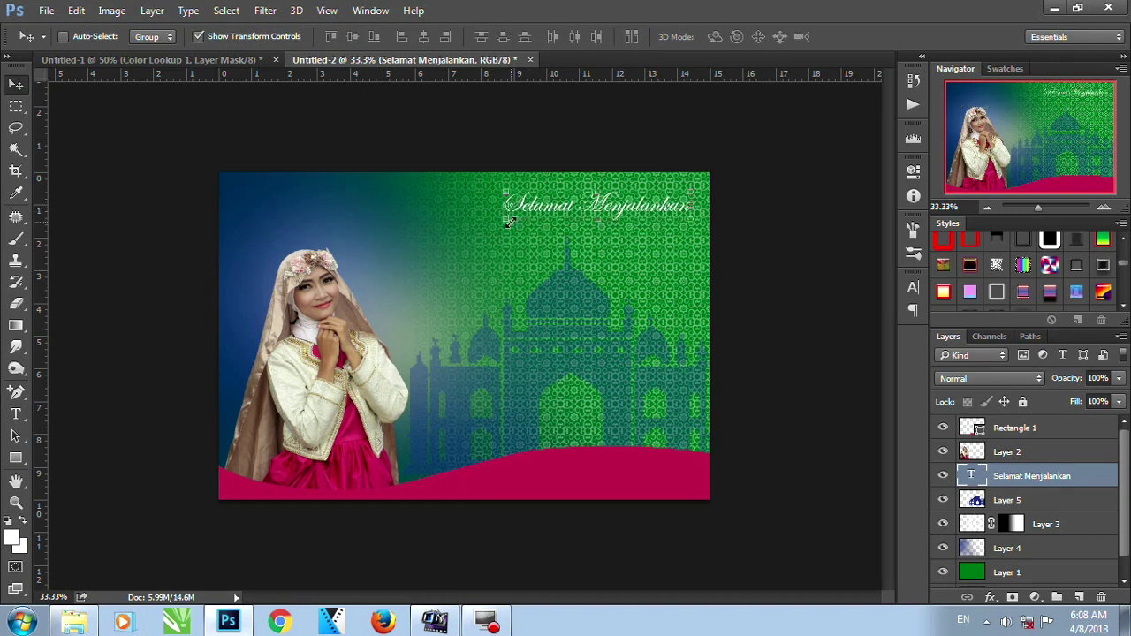
{"action": "key", "text": "ctrl+t"}
{"action": "left_click_drag", "start_coordinate": [504, 220], "coordinate": [378, 238]}
{"action": "key", "text": "Return"}
{"action": "left_click_drag", "start_coordinate": [641, 226], "coordinate": [635, 231]}
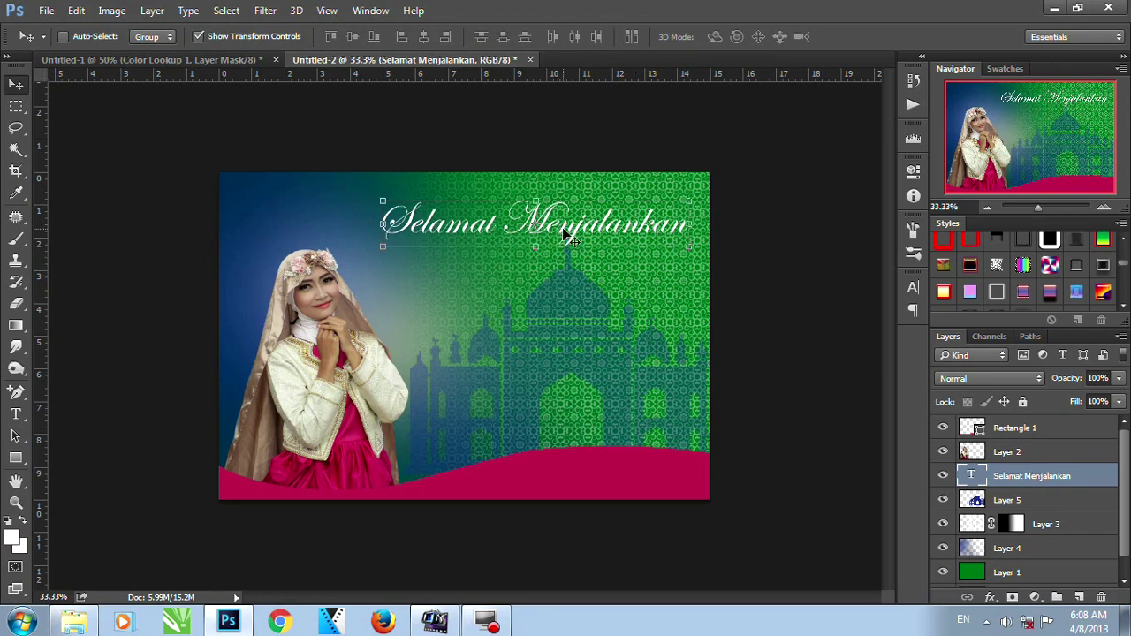
- Duplicate the greeting line directly below the original and replace the copy's text with "Ibadah Puasa Romadhon 1438 H."
{"action": "left_click_drag", "start_coordinate": [565, 234], "coordinate": [584, 283]}
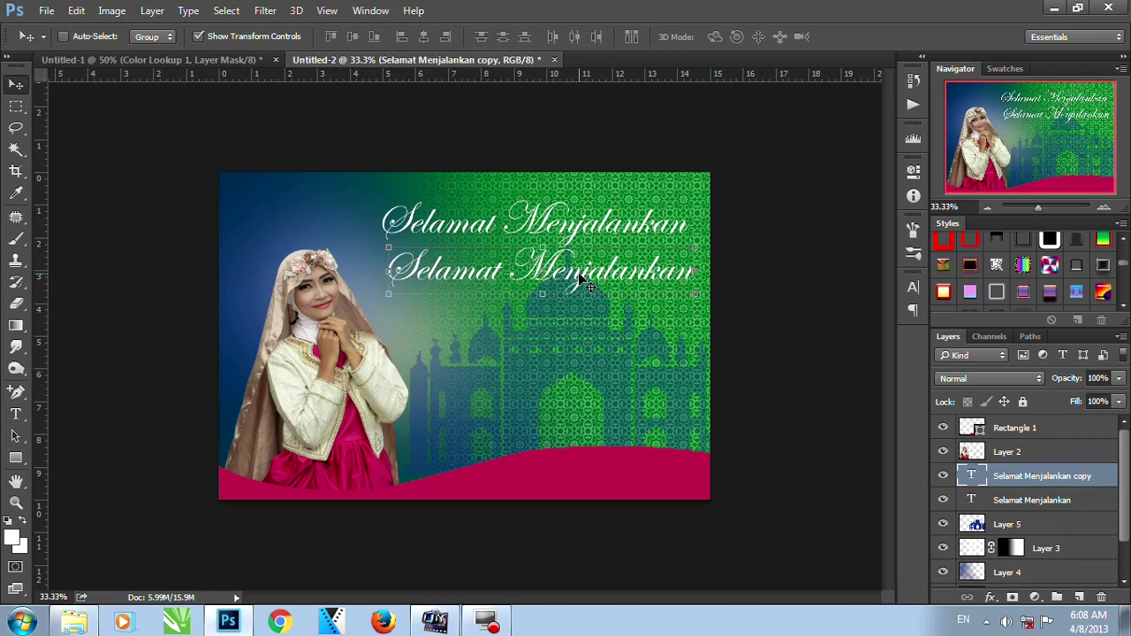
{"action": "key", "text": "t"}
{"action": "left_click", "coordinate": [578, 271]}
{"action": "key", "text": "ctrl+a"}
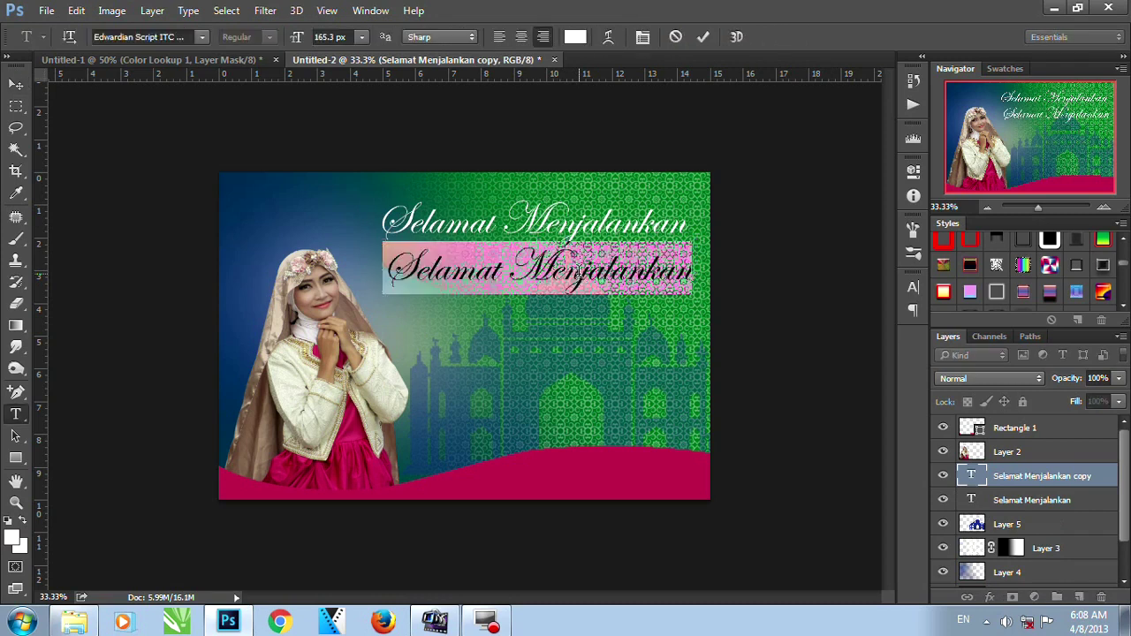
{"action": "type", "text": "Iba"}
{"action": "key", "text": "BackSpace"}
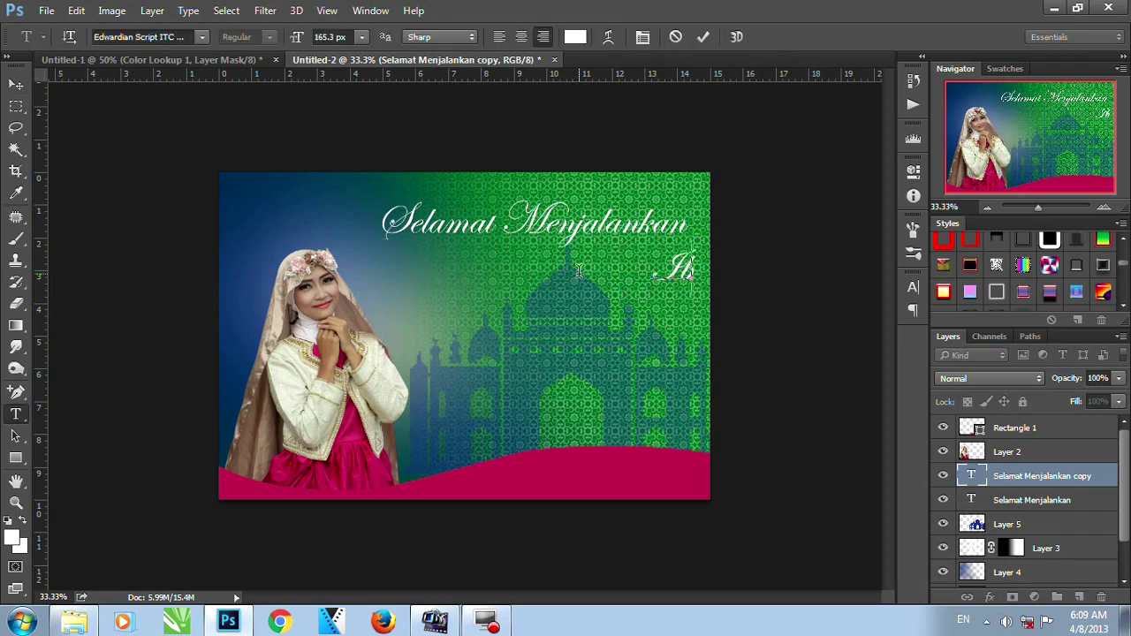
{"action": "type", "text": "adah"}
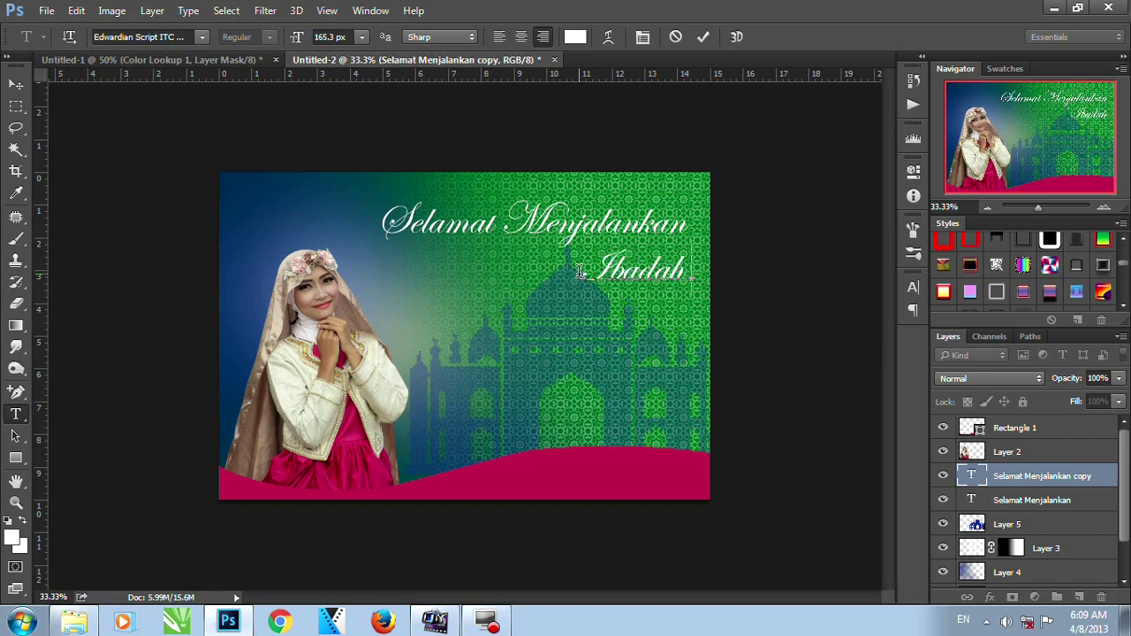
{"action": "type", "text": " Puasa"}
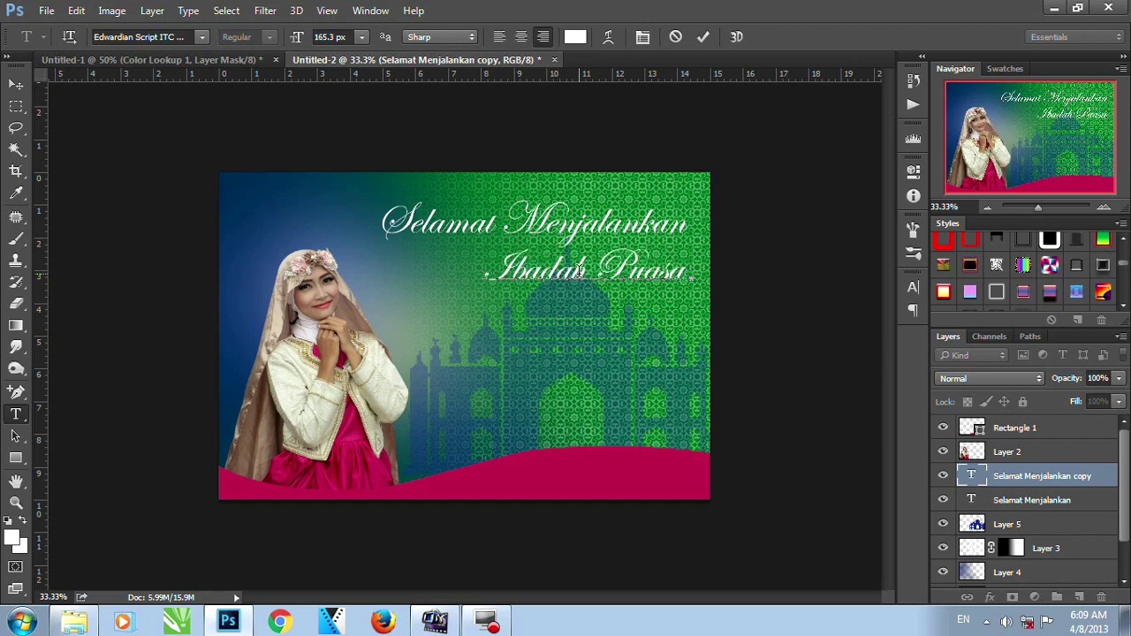
{"action": "type", "text": " Roma"}
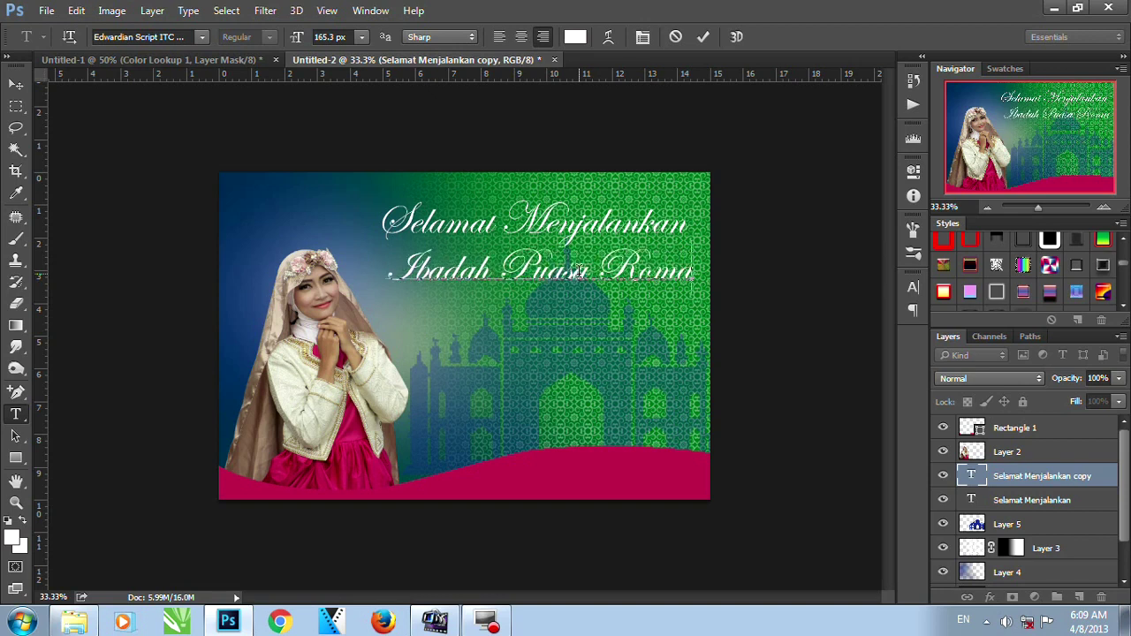
{"action": "type", "text": "dhon 143"}
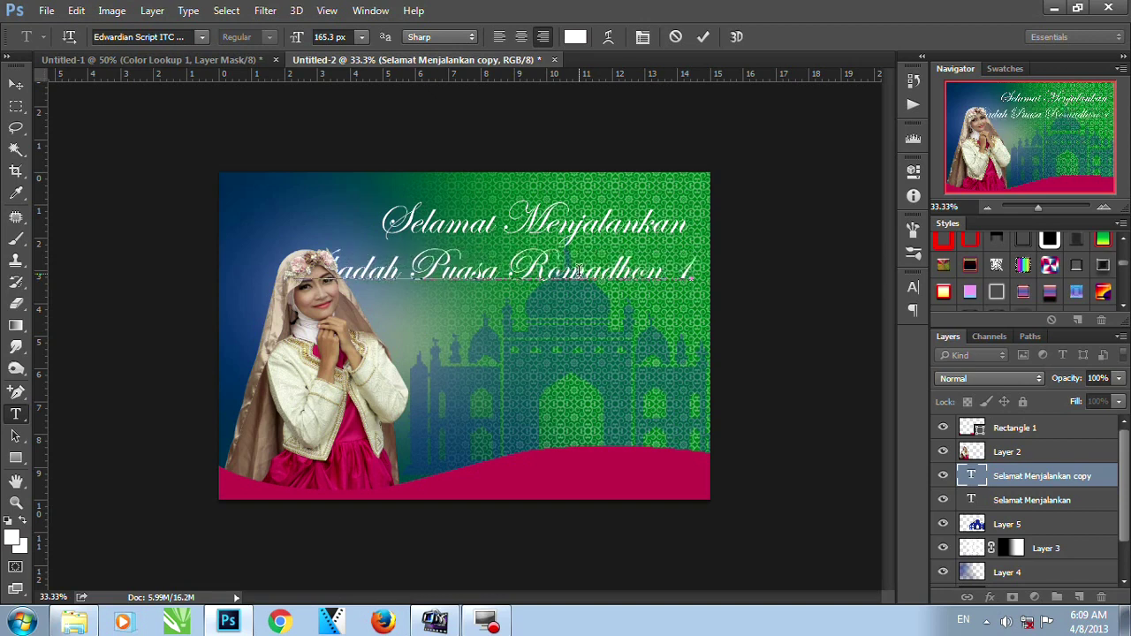
{"action": "type", "text": "8"}
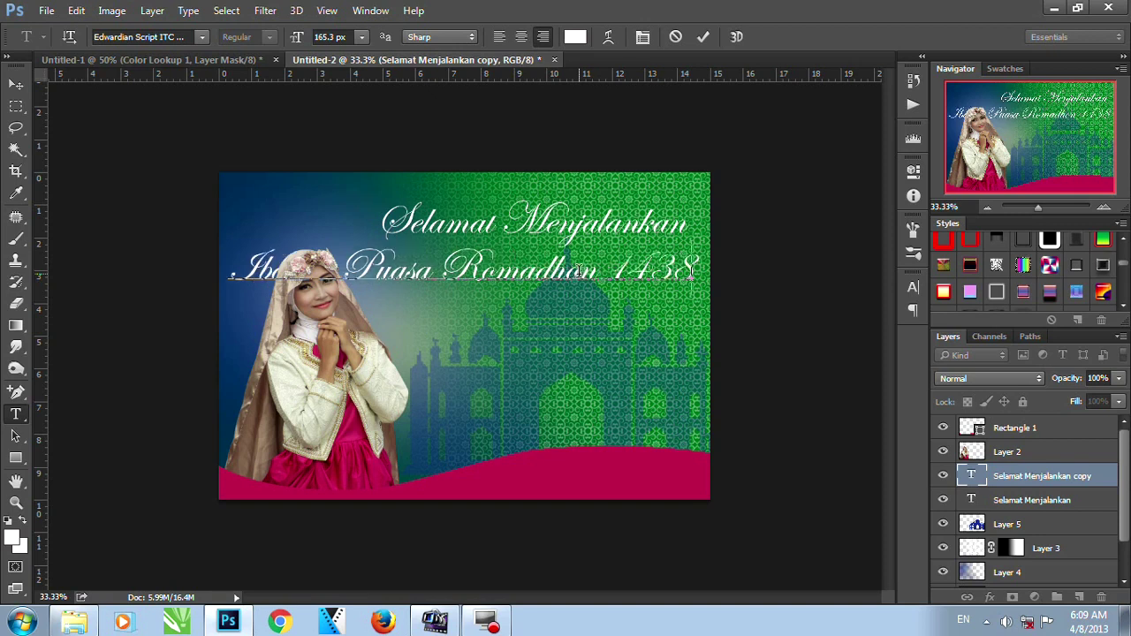
{"action": "type", "text": " H"}
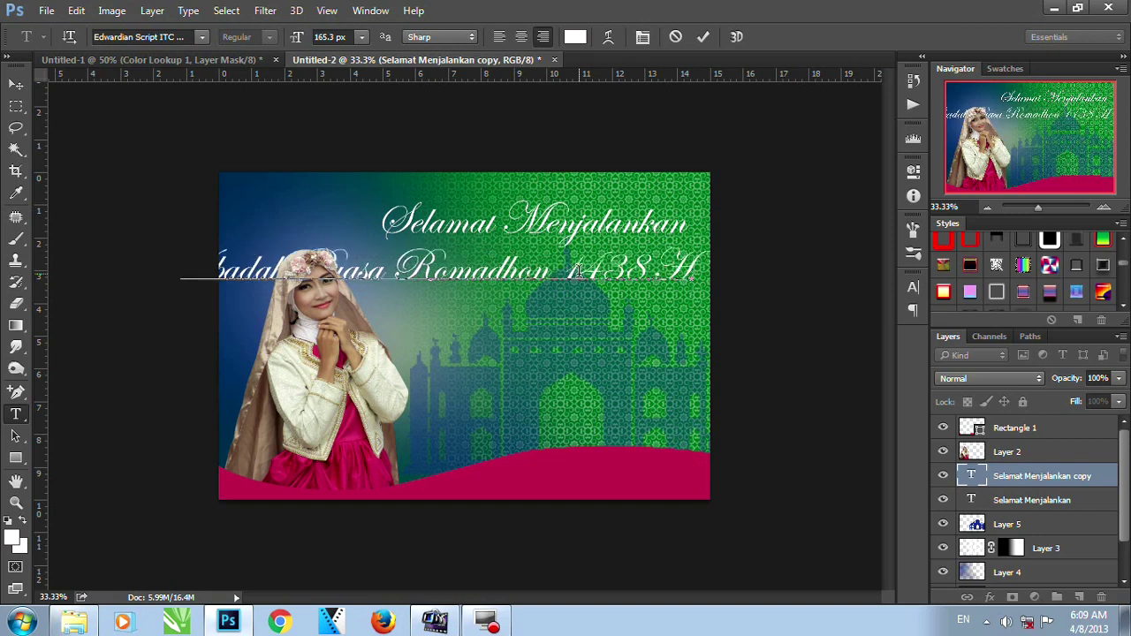
{"action": "type", "text": "."}
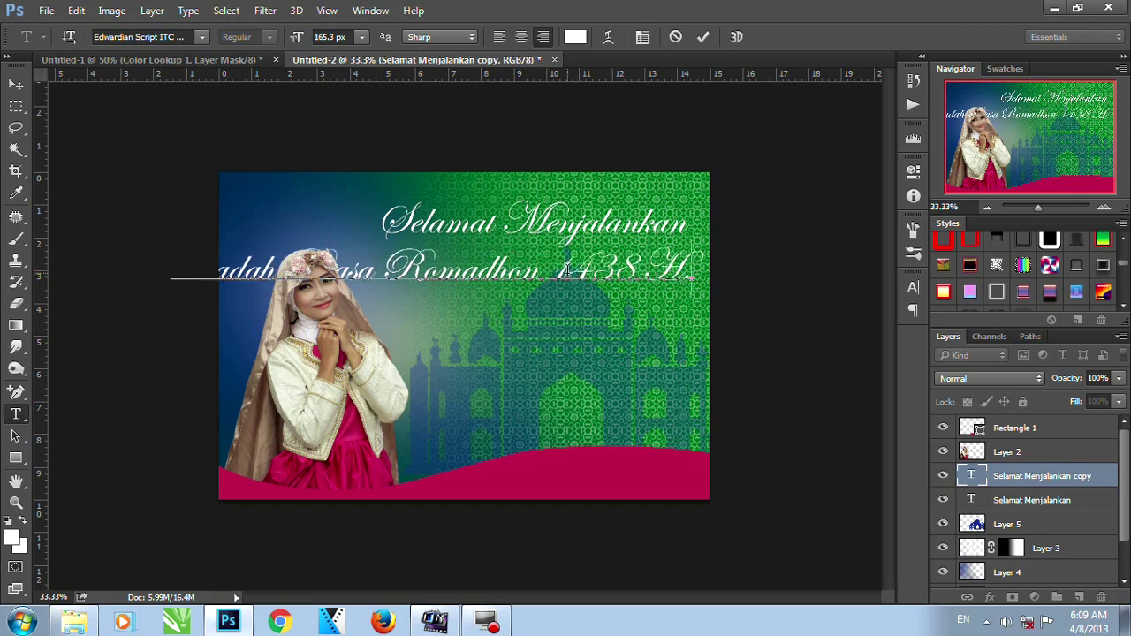
- Set the "Ibadah Puasa Romadhon 1438 H." line in Dauphin Regular and scale it to about 57% to match the first line's width
{"action": "key", "text": "ctrl+a"}
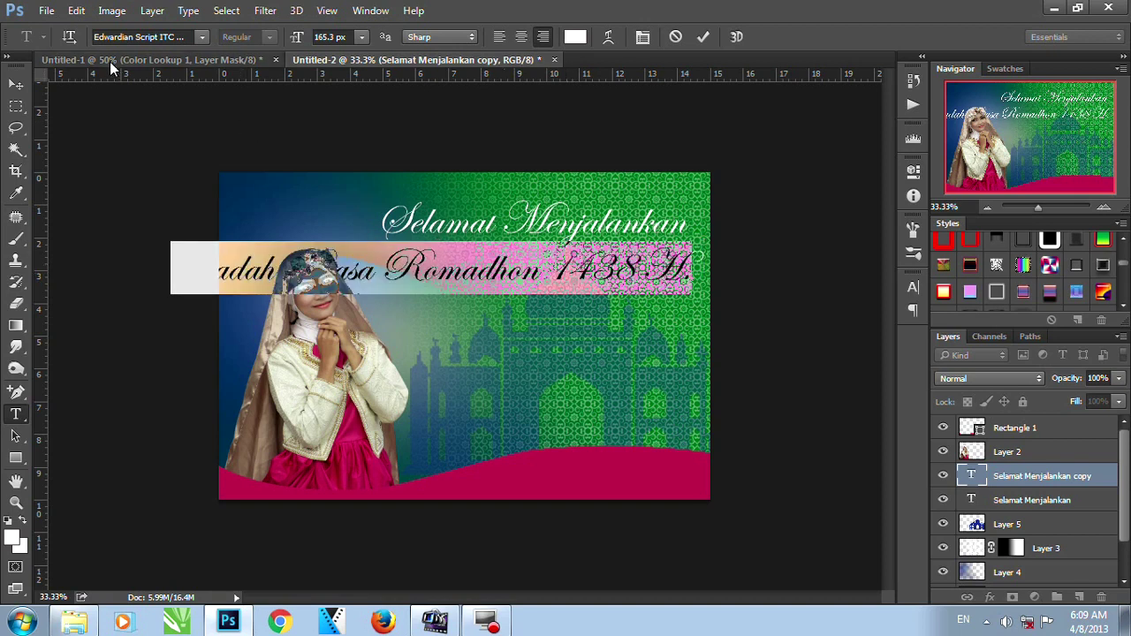
{"action": "left_click", "coordinate": [203, 37]}
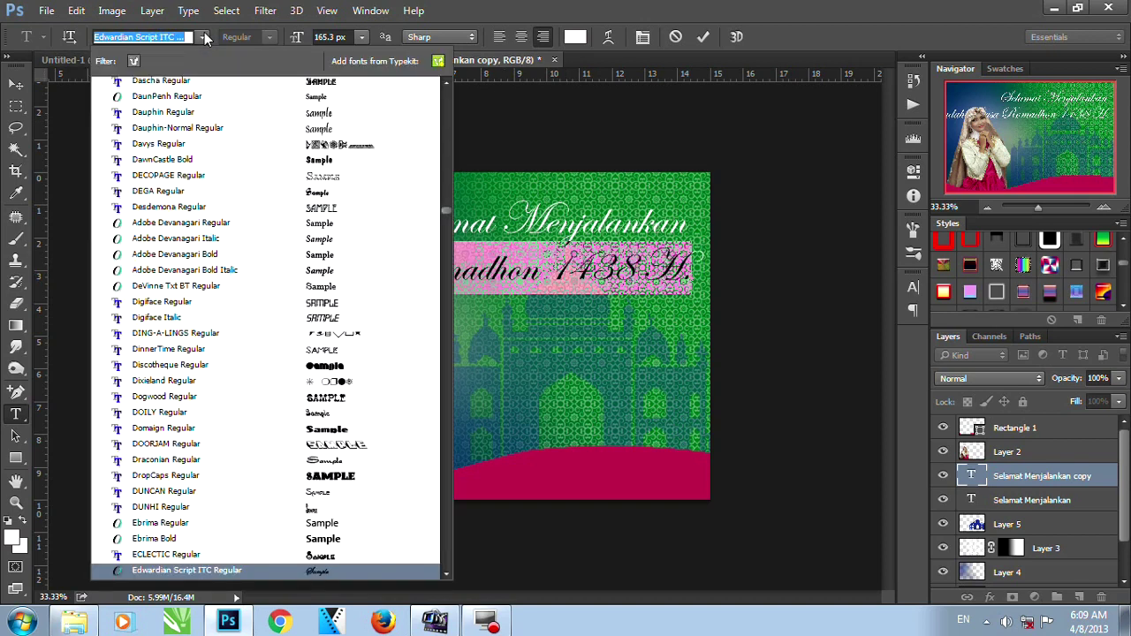
{"action": "left_click", "coordinate": [263, 116]}
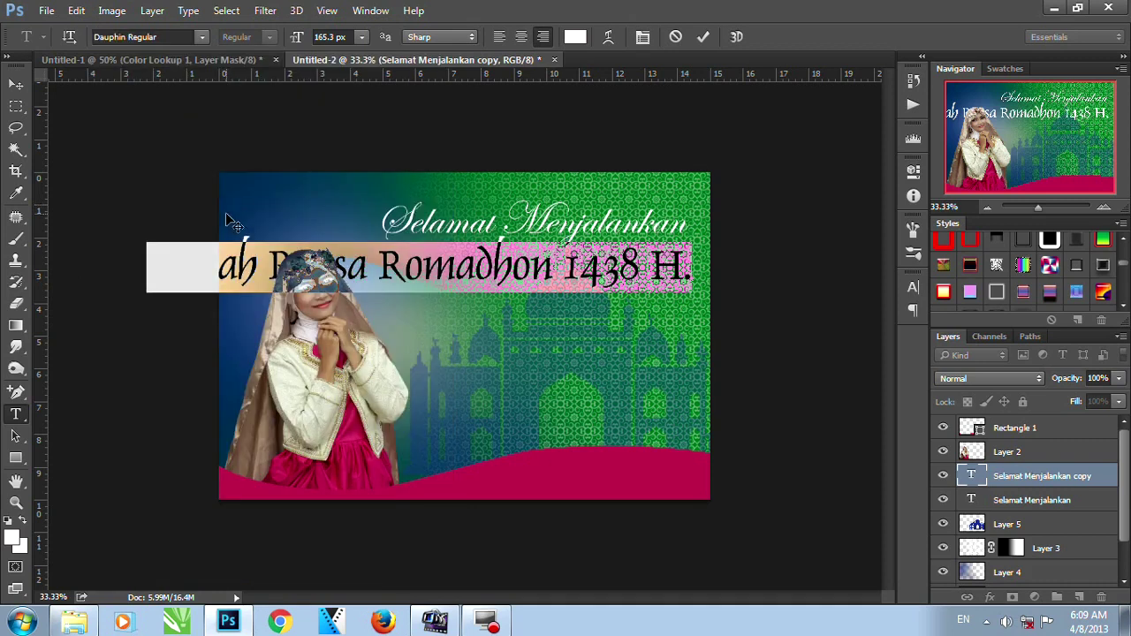
{"action": "left_click", "coordinate": [16, 84]}
{"action": "left_click_drag", "start_coordinate": [147, 237], "coordinate": [378, 262]}
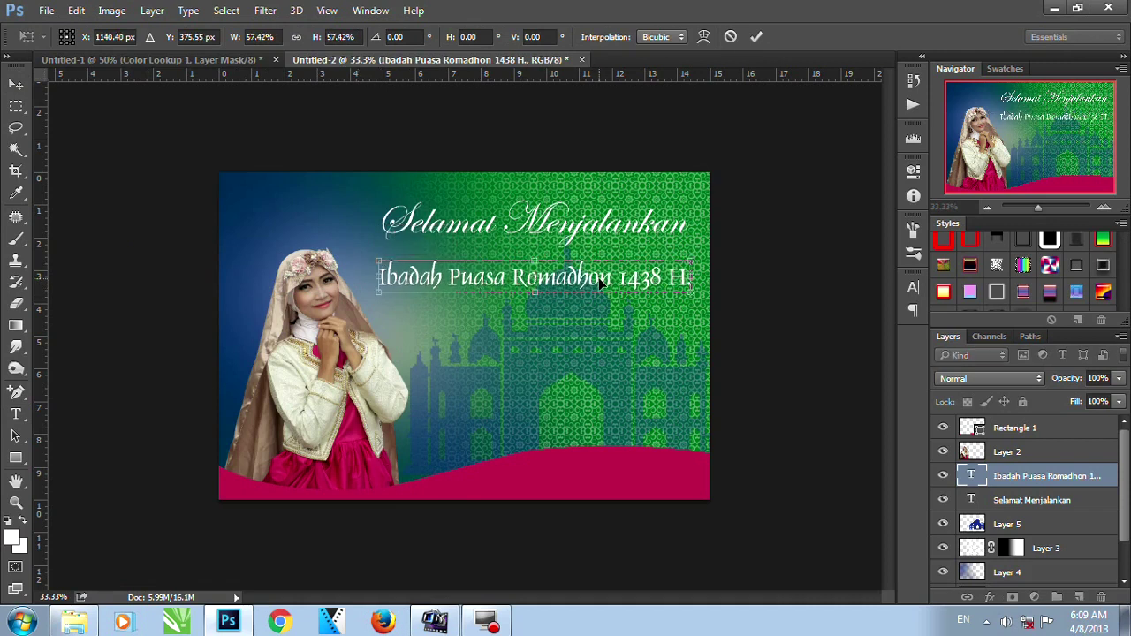
{"action": "key", "text": "Return"}
- Position the "Ibadah Puasa Romadhon 1438 H." line just below "Selamat Menjalankan", leaving a small gap between them
{"action": "mouse_move", "coordinate": [651, 279]}
{"action": "left_mouse_down"}
{"action": "mouse_move", "coordinate": [654, 248]}
{"action": "mouse_move", "coordinate": [654, 258]}
{"action": "left_mouse_up"}
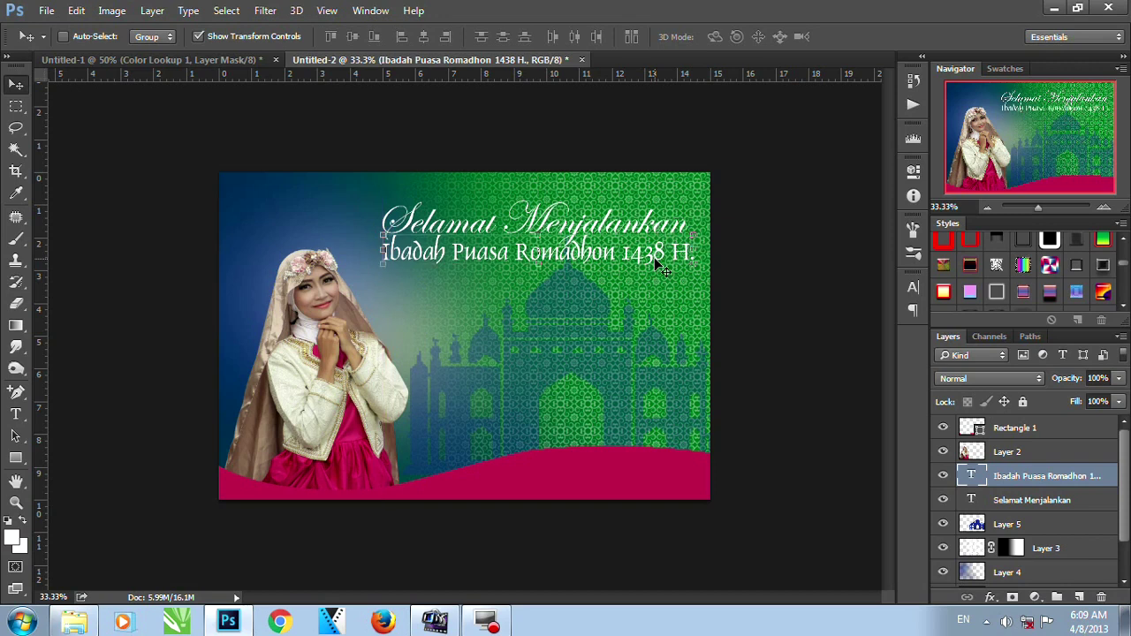
{"action": "key", "text": "Down"}
{"action": "key", "text": "Down"}
{"action": "key", "text": "Down"}
{"action": "key", "text": "Down"}
{"action": "key", "text": "Down"}
{"action": "key", "text": "Down"}
{"action": "key", "text": "Down"}
{"action": "key", "text": "Down"}
{"action": "key", "text": "Down"}
{"action": "key", "text": "Down"}
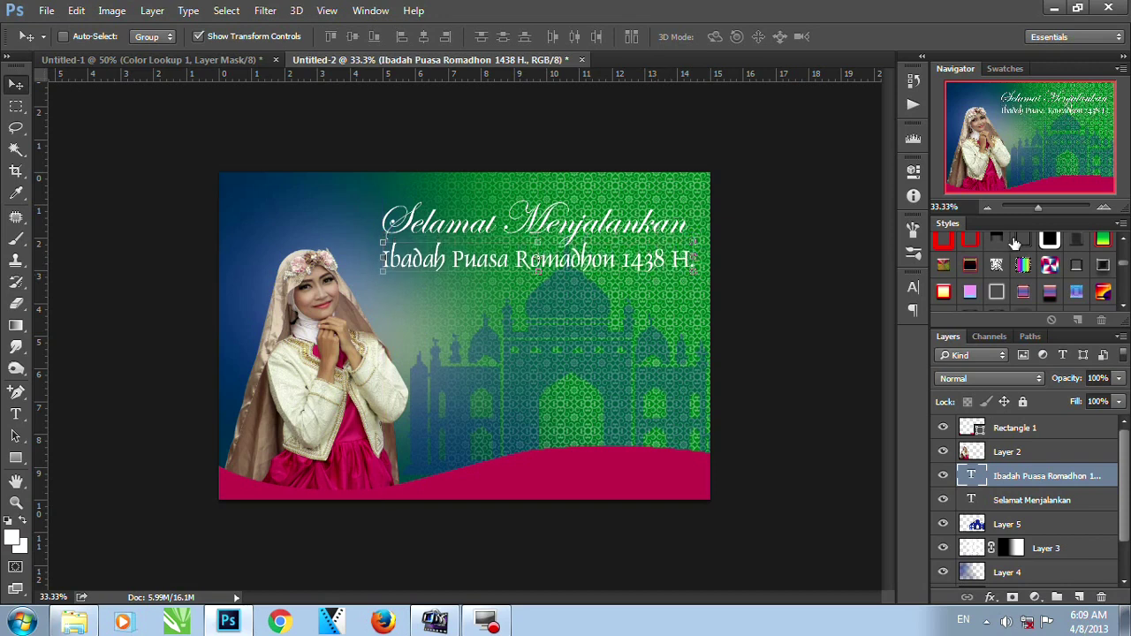
- Duplicate the "Selamat Menjalankan" text layer and place the copy below the "Ibadah Puasa Romadhon 1438 H." line
{"action": "left_click", "coordinate": [1104, 207]}
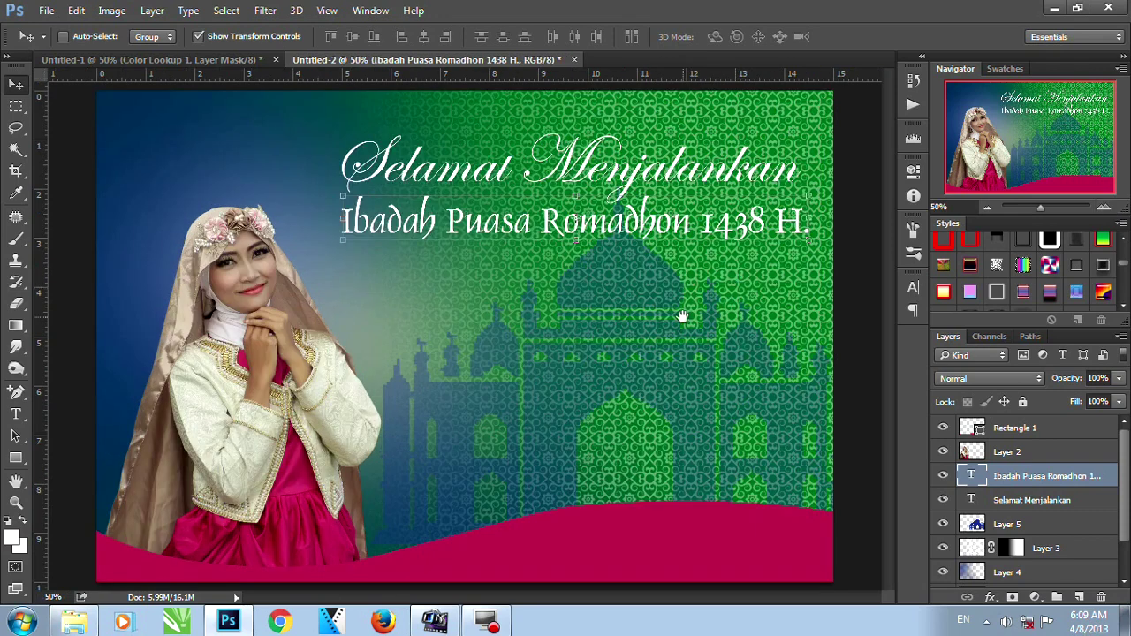
{"action": "left_click", "coordinate": [1059, 501]}
{"action": "key", "text": "ctrl+j"}
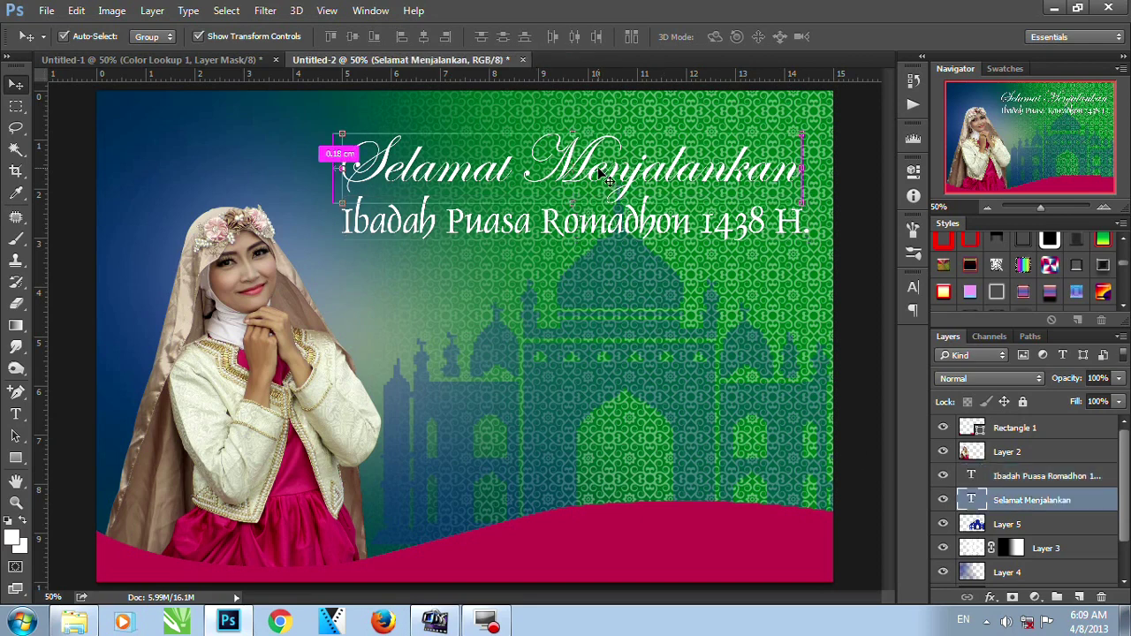
{"action": "left_click_drag", "start_coordinate": [608, 180], "coordinate": [608, 296]}
- Replace the copy's text with two lines: "Semoga Amal Ibadah Kita" and "Diterima Oleh Alloh SWT."
{"action": "key", "text": "t"}
{"action": "left_click", "coordinate": [601, 283]}
{"action": "key", "text": "ctrl+a"}
{"action": "type", "text": "Semoga A"}
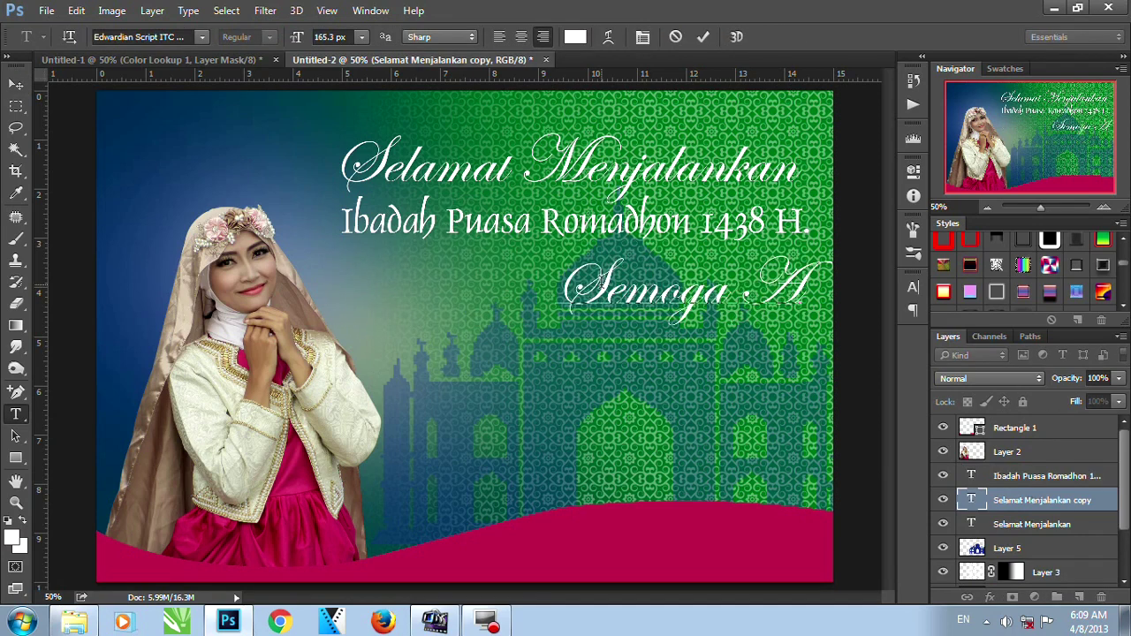
{"action": "type", "text": "m"}
{"action": "type", "text": "al I"}
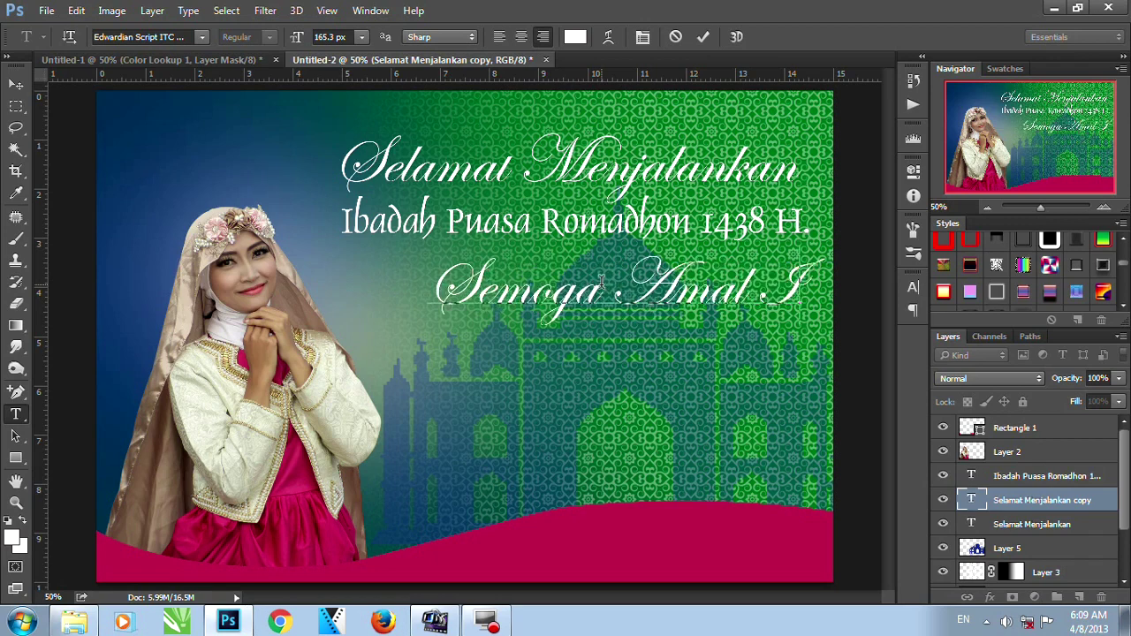
{"action": "type", "text": "badah Kita"}
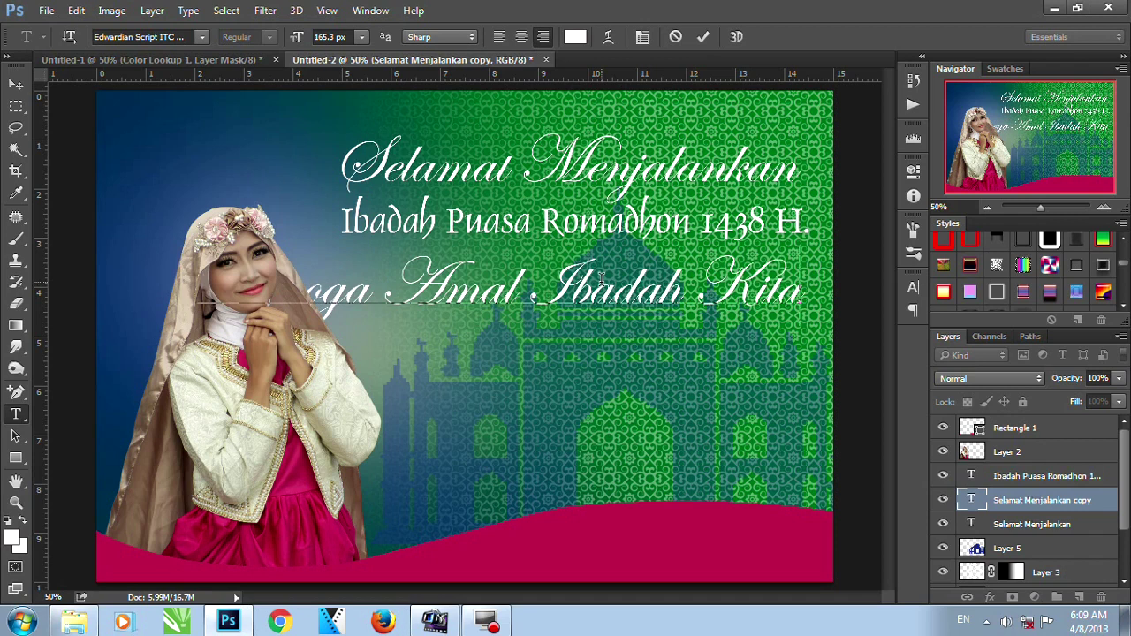
{"action": "key", "text": "Return"}
{"action": "type", "text": "Diteri"}
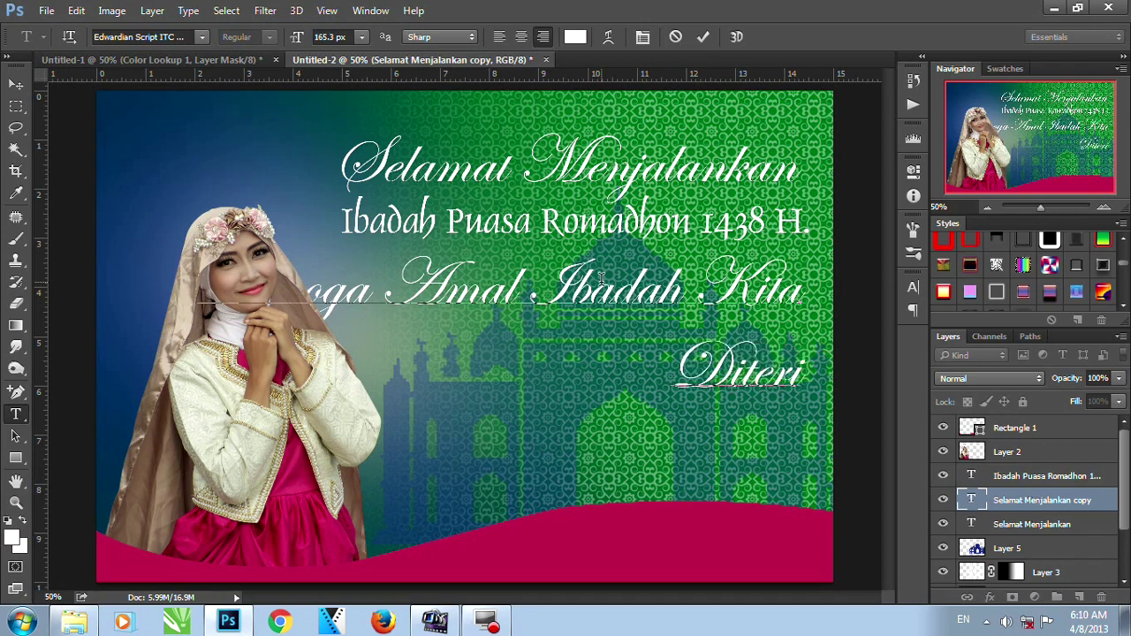
{"action": "type", "text": "ma Oleh Alloh"}
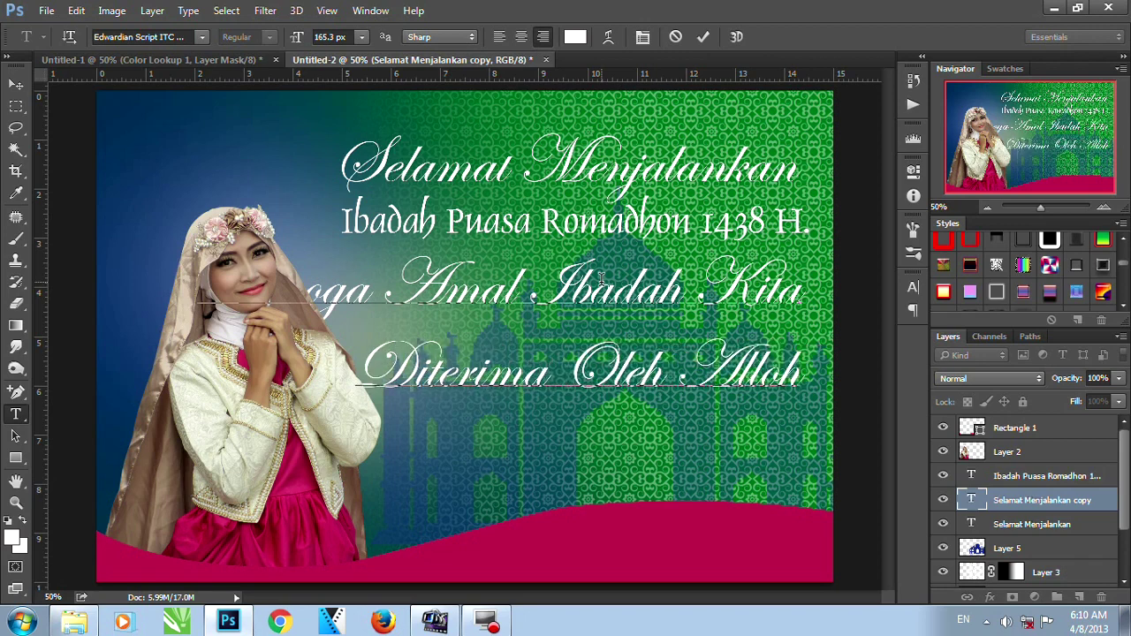
{"action": "type", "text": " SWT"}
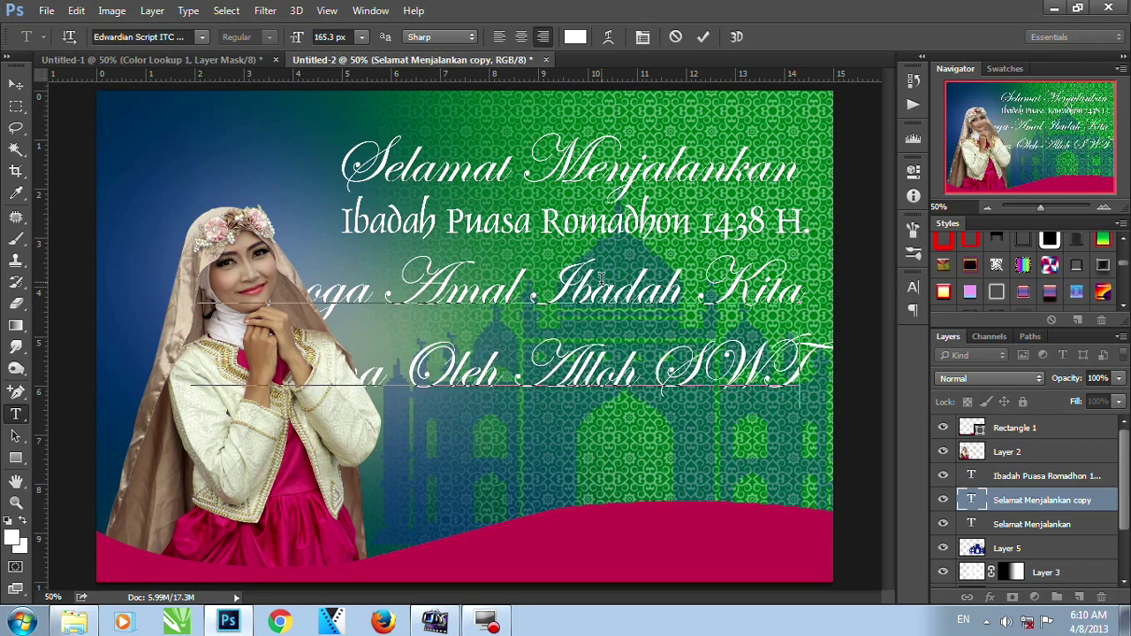
{"action": "type", "text": "."}
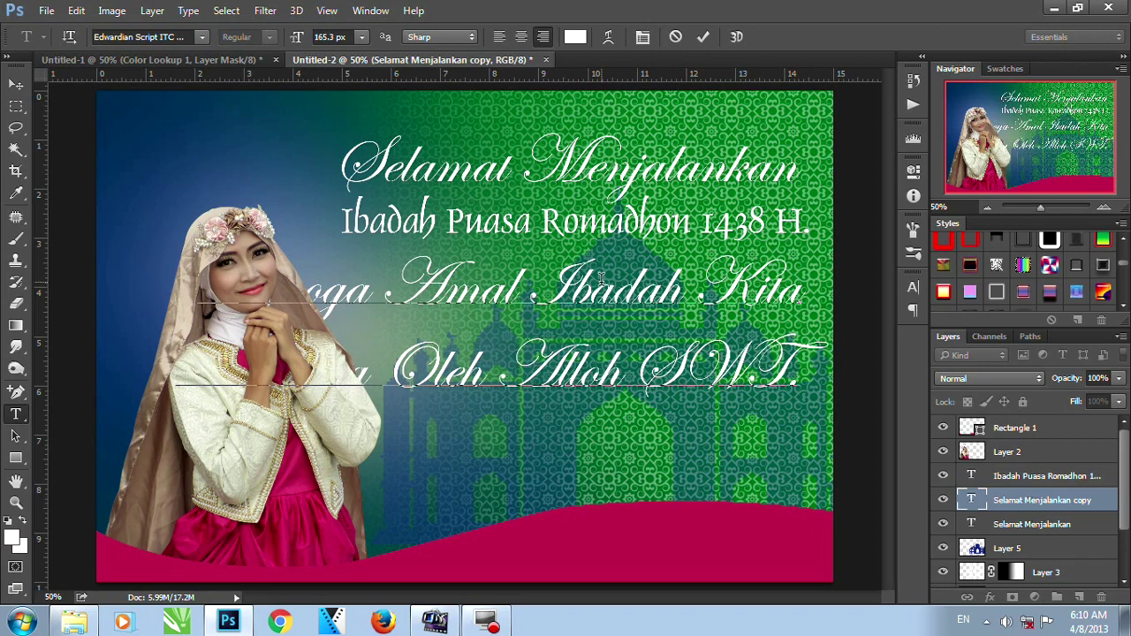
- Scale the two-line wish down to about 112 px and move it up under the second greeting line
{"action": "left_click", "coordinate": [15, 84]}
{"action": "left_click", "coordinate": [176, 253]}
{"action": "left_click_drag", "start_coordinate": [177, 253], "coordinate": [386, 311]}
{"action": "left_click_drag", "start_coordinate": [716, 342], "coordinate": [699, 280]}
{"action": "key", "text": "Return"}
- Change the font of the whole two-line wish to Adobe Devanagari Bold Italic
{"action": "double_click", "coordinate": [698, 279]}
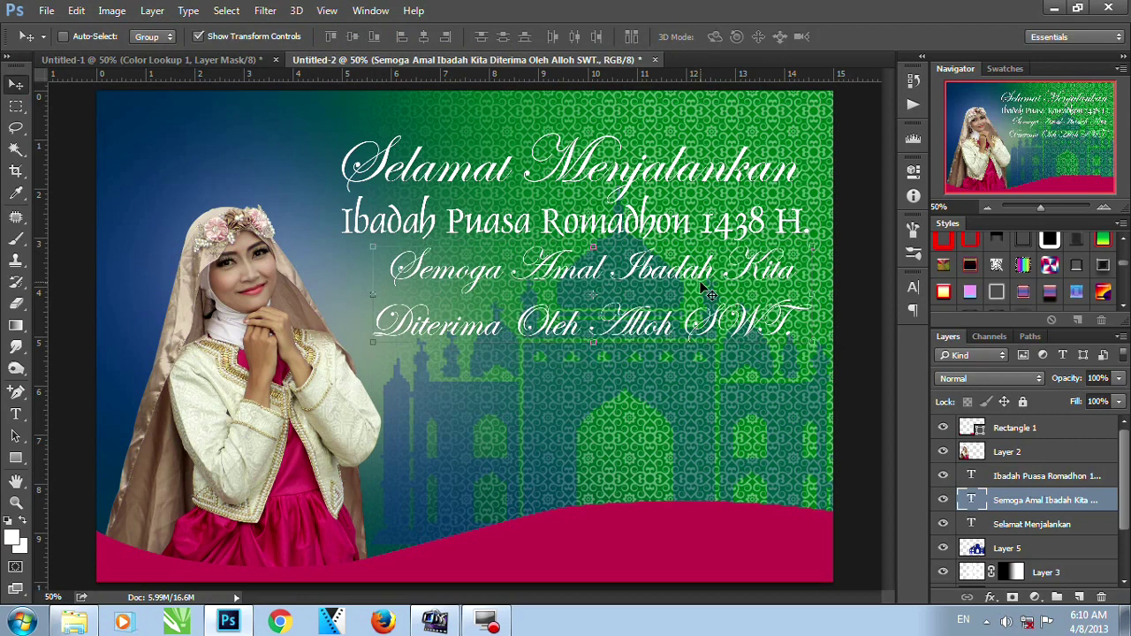
{"action": "key", "text": "ctrl+a"}
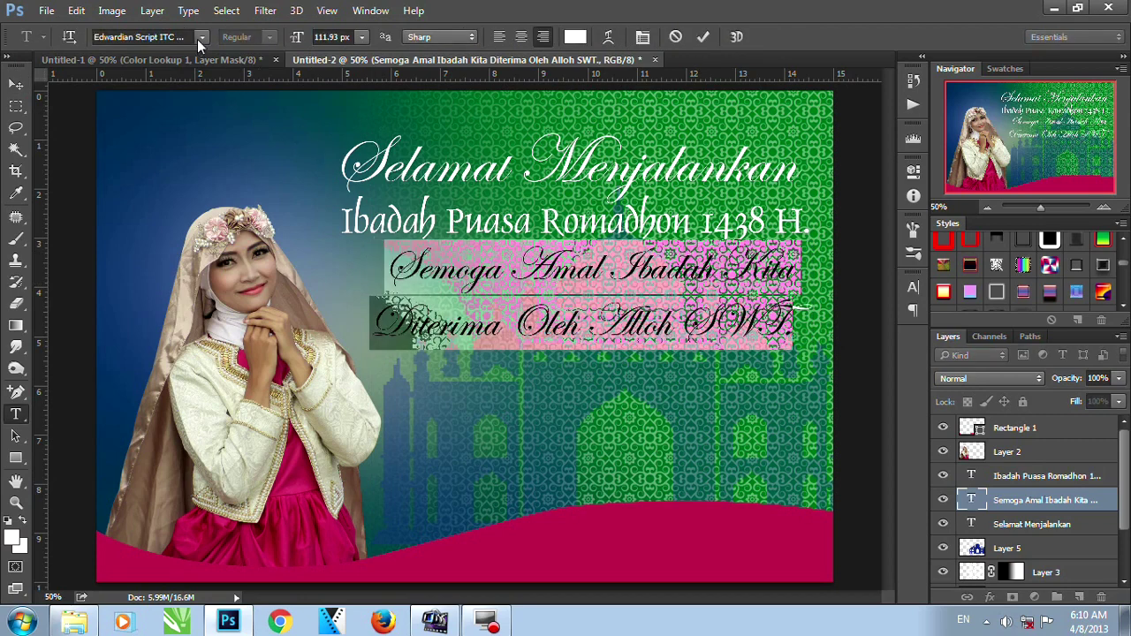
{"action": "left_click", "coordinate": [198, 38]}
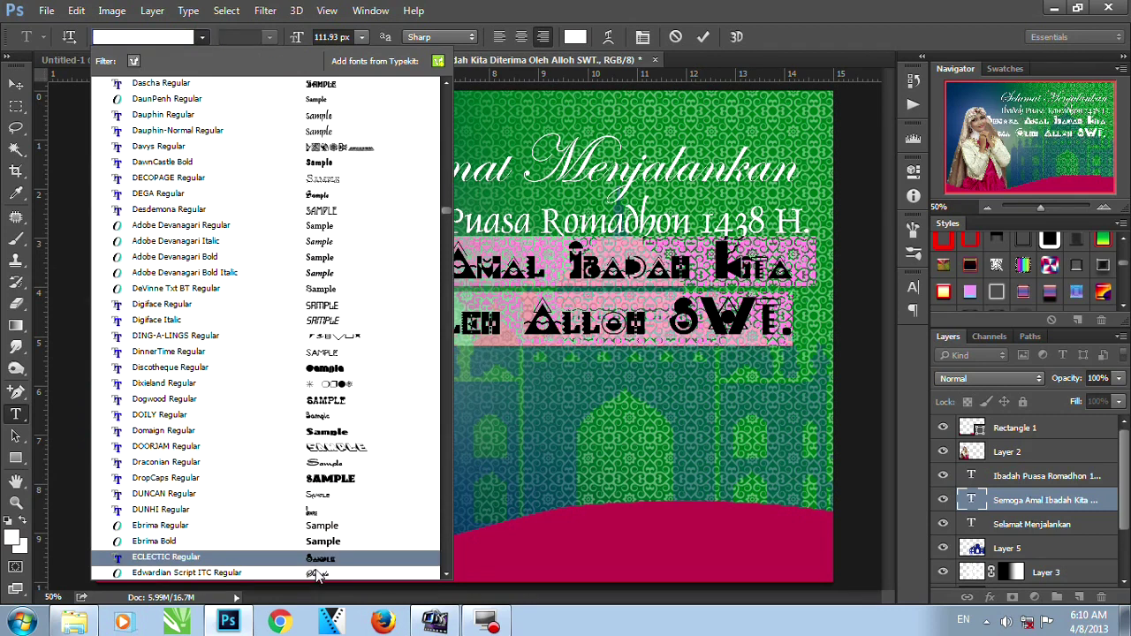
{"action": "left_click", "coordinate": [325, 274]}
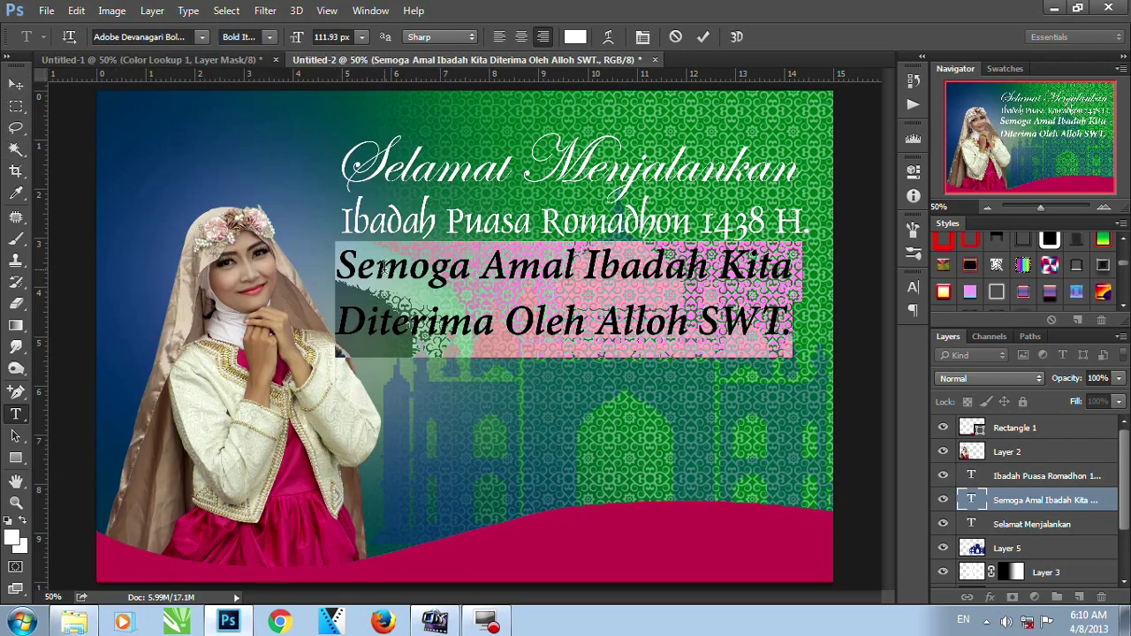
{"action": "left_click", "coordinate": [15, 83]}
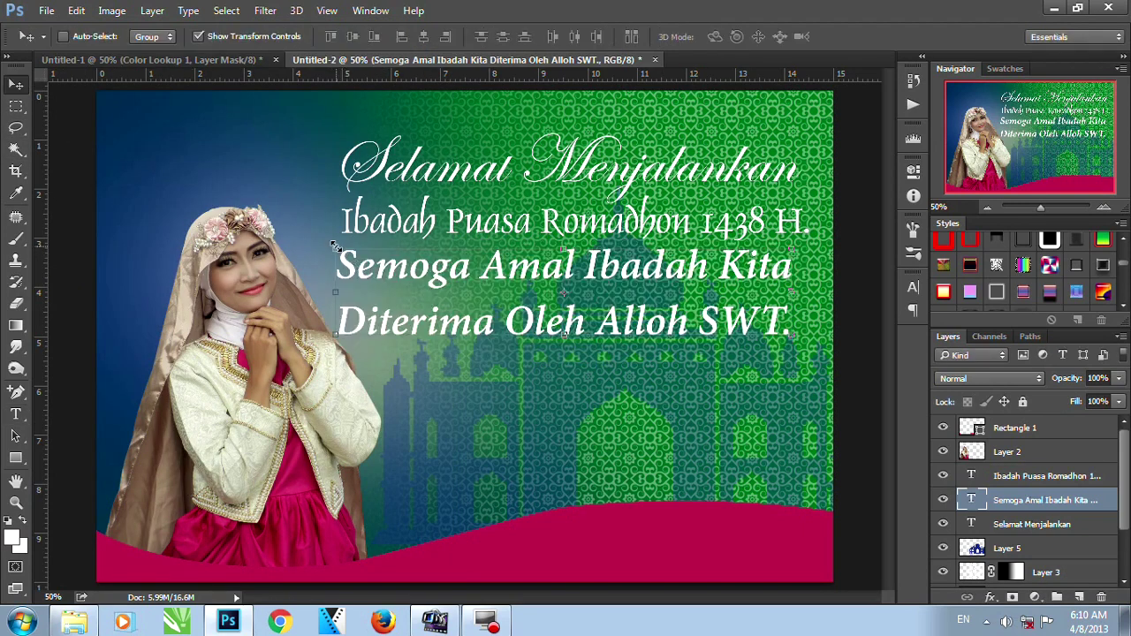
- Scale the two-line wish down to about 79 px, keeping its lower right corner in place
{"action": "key", "text": "ctrl+t"}
{"action": "left_click_drag", "start_coordinate": [334, 244], "coordinate": [470, 281]}
{"action": "key", "text": "Return"}
- Remove the line break before "Diterima" so that the wish runs on a single line
{"action": "key", "text": "t"}
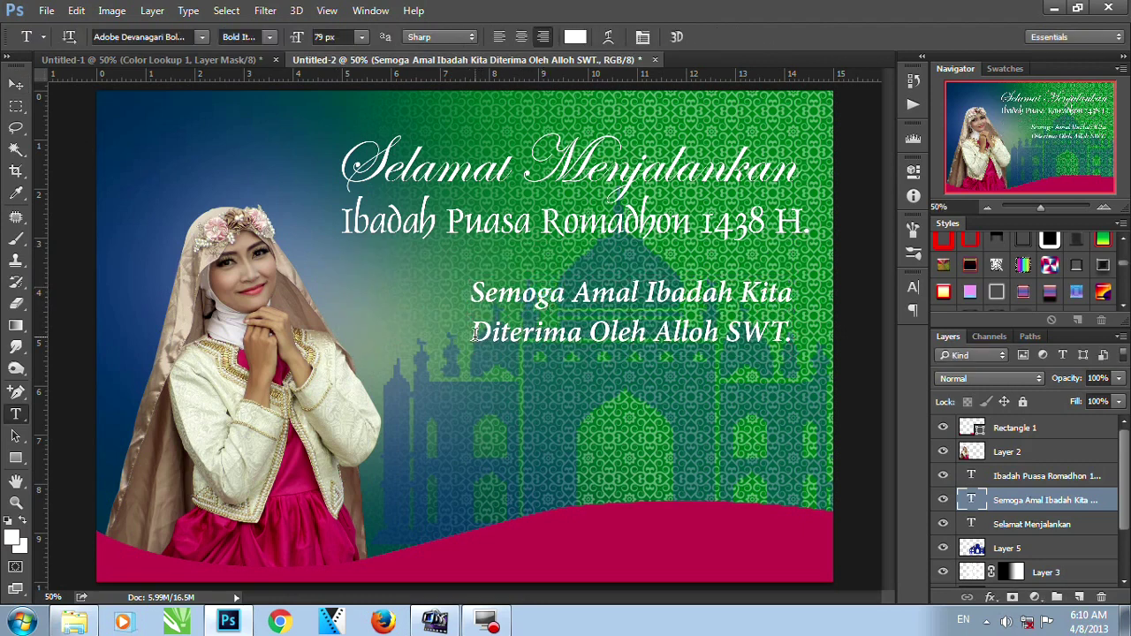
{"action": "left_click", "coordinate": [472, 333]}
{"action": "key", "text": "BackSpace"}
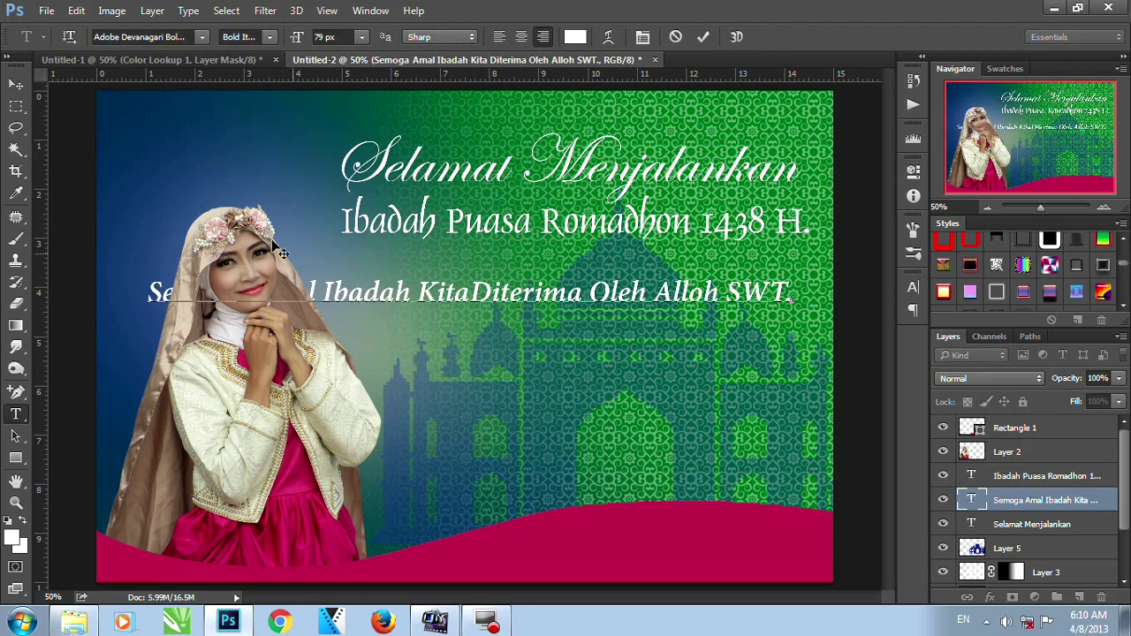
- Scale the single-line wish to about 69% and move it directly beneath the "Ibadah Puasa Romadhon 1438 H." line
{"action": "left_click", "coordinate": [15, 83]}
{"action": "left_click_drag", "start_coordinate": [148, 283], "coordinate": [341, 300]}
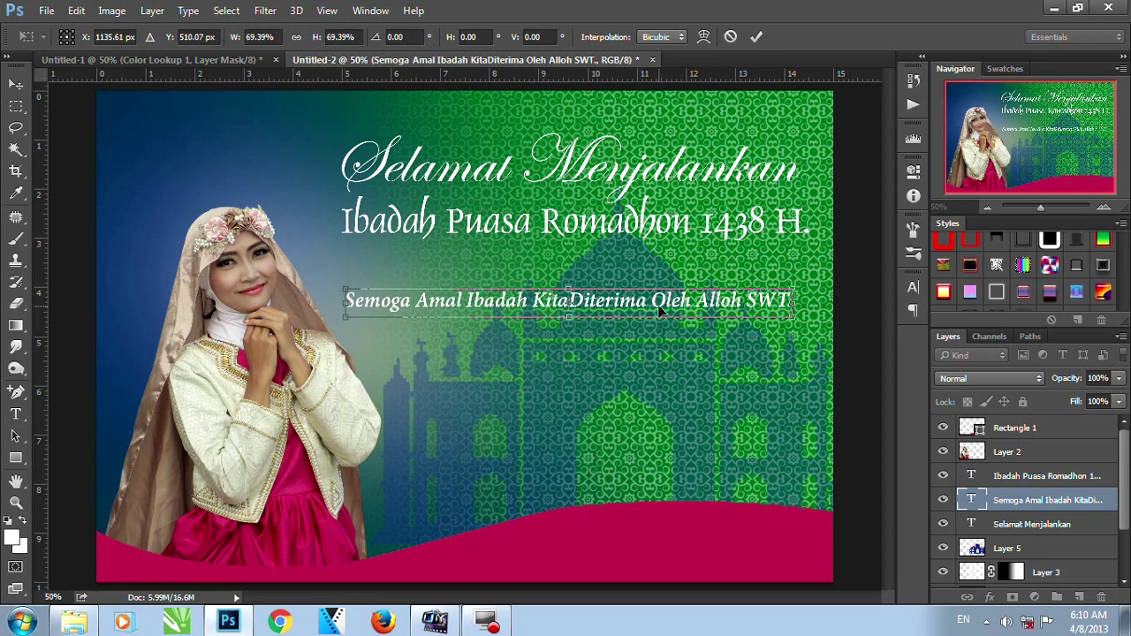
{"action": "key", "text": "Return"}
{"action": "left_click_drag", "start_coordinate": [662, 306], "coordinate": [679, 260]}
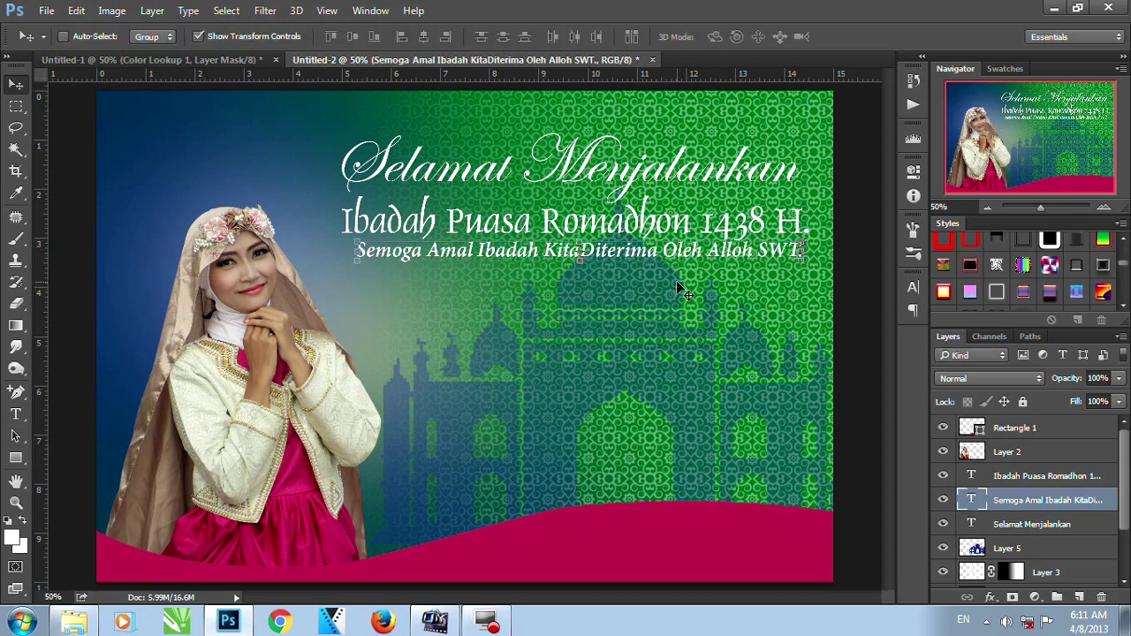
- Enlarge the wish line slightly so its left edge lines up with the greeting lines above
{"action": "left_click", "coordinate": [356, 264]}
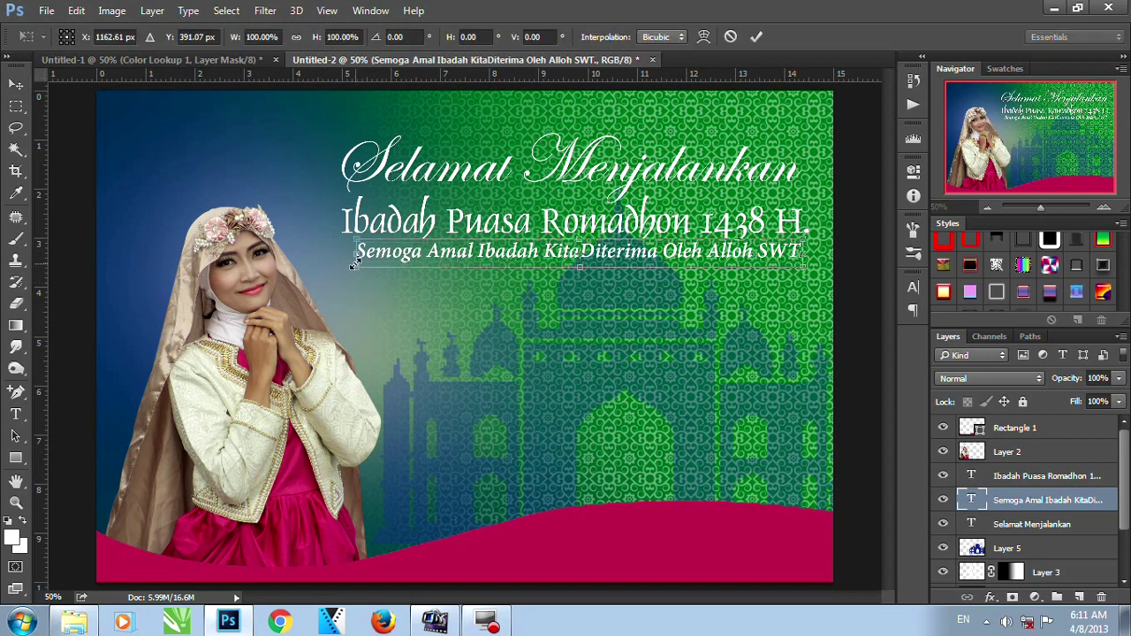
{"action": "left_click_drag", "start_coordinate": [357, 271], "coordinate": [346, 273]}
{"action": "key", "text": "Return"}
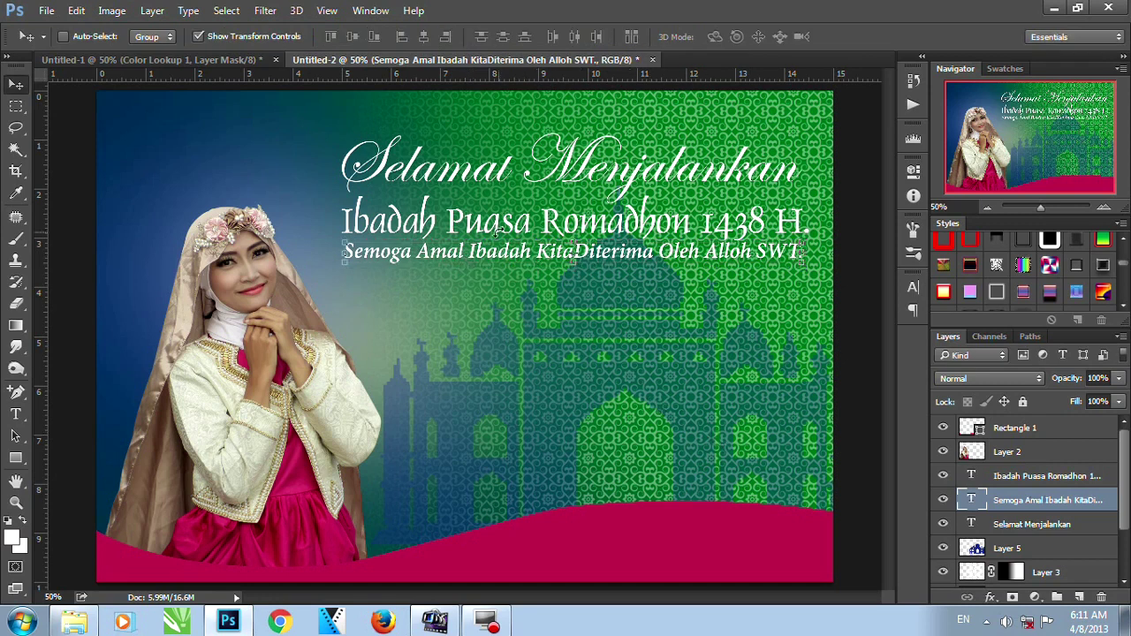
- Add the text "Khocet Galeri" in white Adobe Devanagari Bold Italic at 100 px near the card's bottom edge
{"action": "left_click", "coordinate": [15, 413]}
{"action": "left_click", "coordinate": [525, 555]}
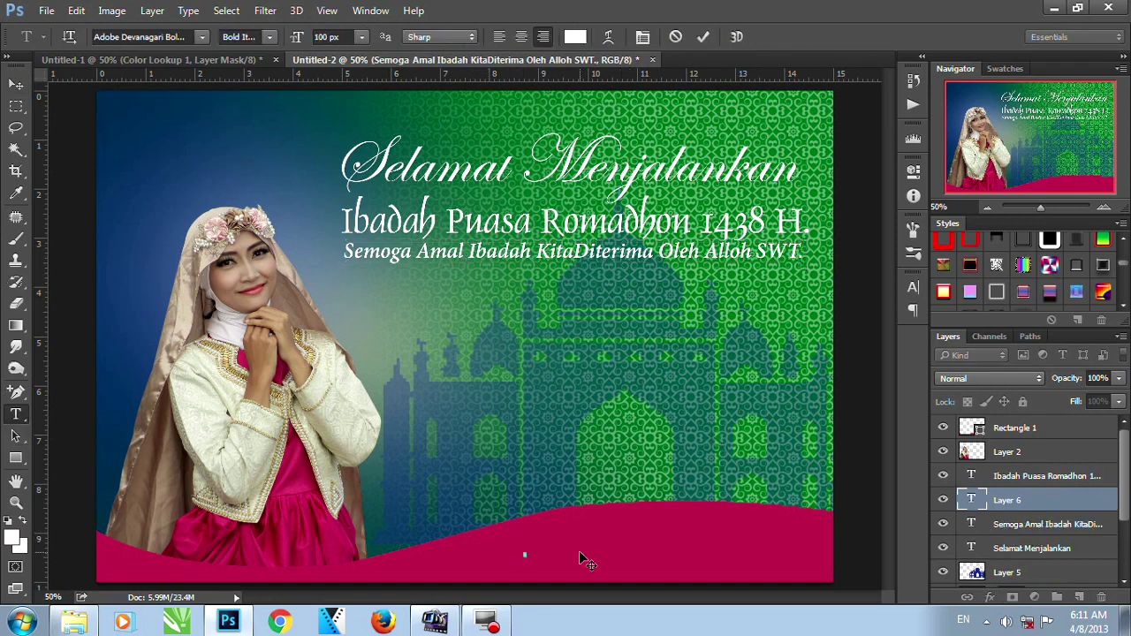
{"action": "type", "text": "Kh"}
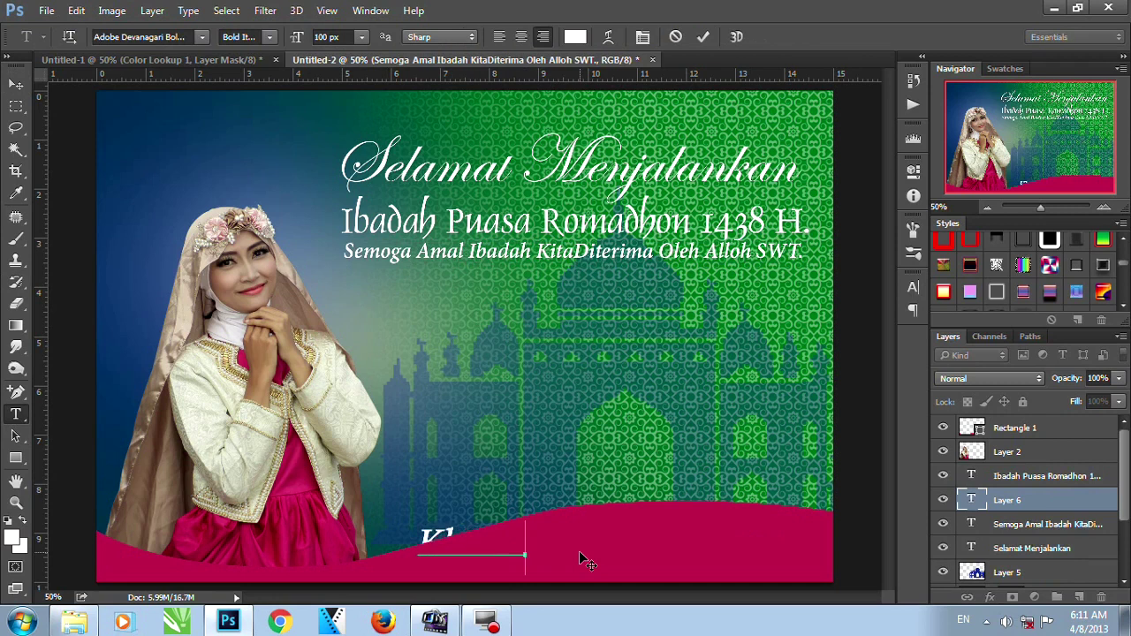
{"action": "type", "text": "allect"}
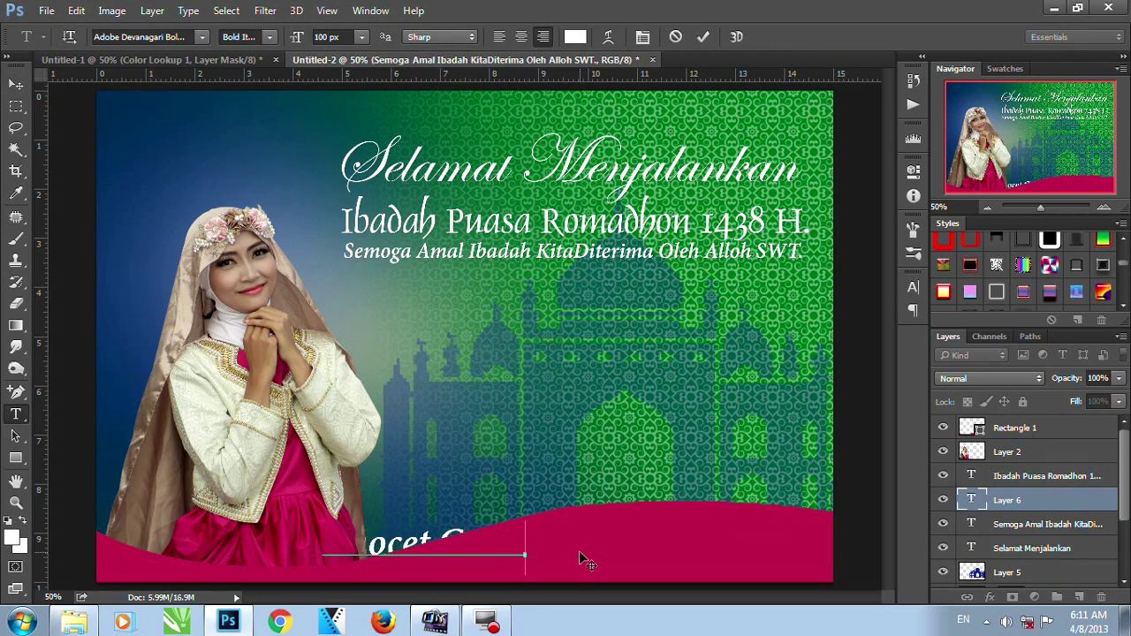
- Bring the "Khocet Galeri" layer above Rectangle 1 and place the text on the right part of the magenta wave
{"action": "left_click", "coordinate": [16, 83]}
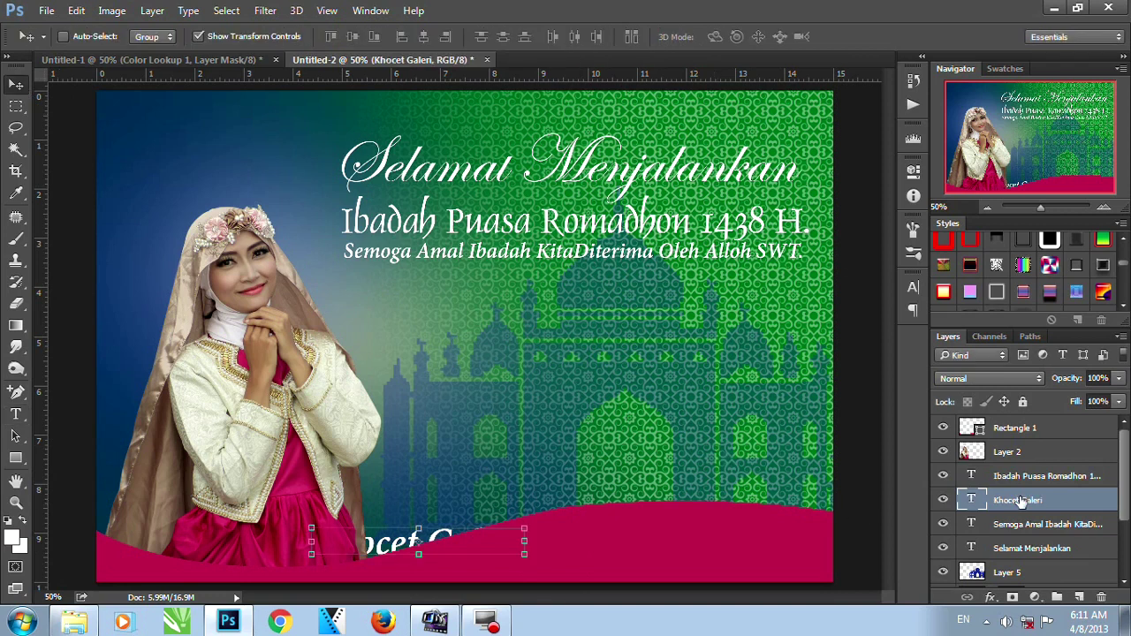
{"action": "left_click_drag", "start_coordinate": [1020, 500], "coordinate": [1018, 428]}
{"action": "left_click_drag", "start_coordinate": [467, 555], "coordinate": [693, 561]}
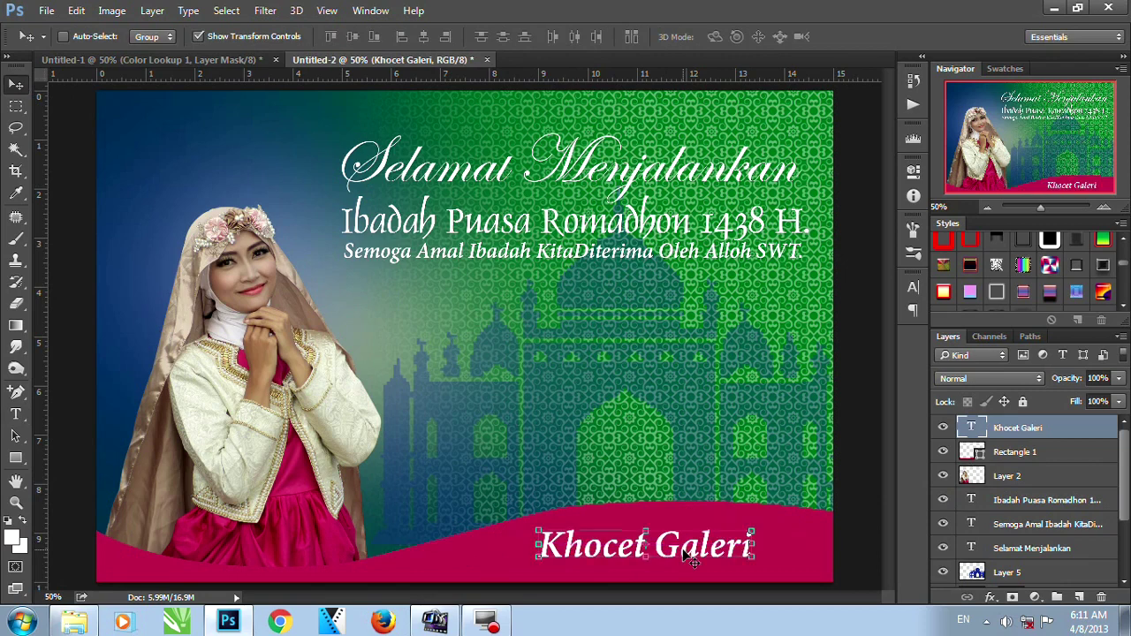
- Search the fonts for "script" and set the "Khocet Galeri" text in Brush Script MT Italic
{"action": "key", "text": "t"}
{"action": "left_click", "coordinate": [685, 550]}
{"action": "key", "text": "ctrl+a"}
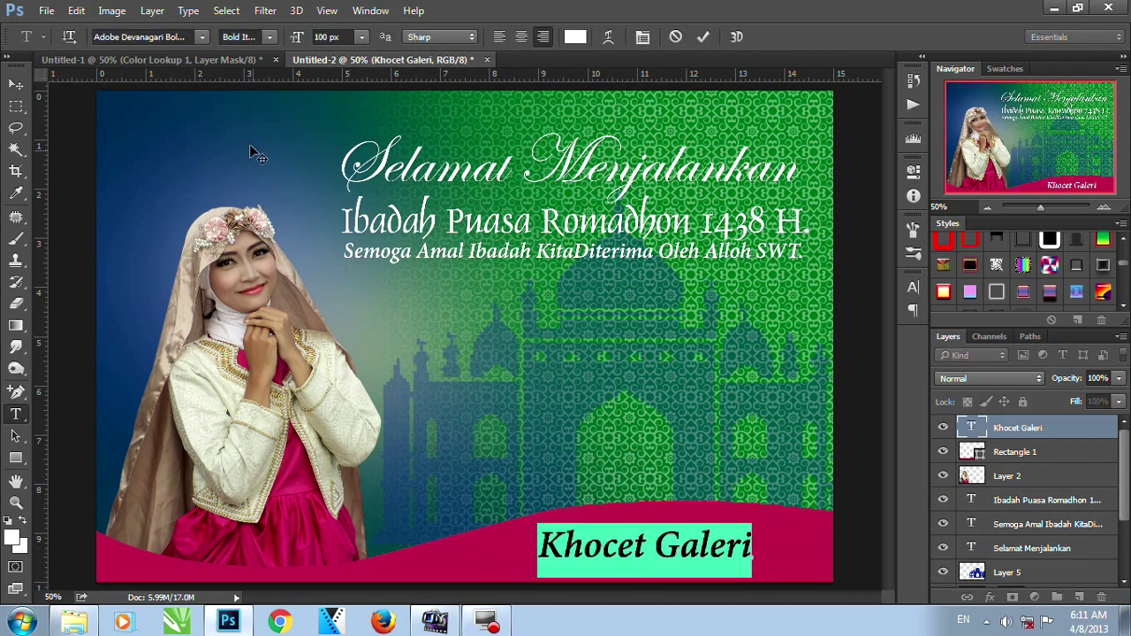
{"action": "left_click", "coordinate": [202, 36]}
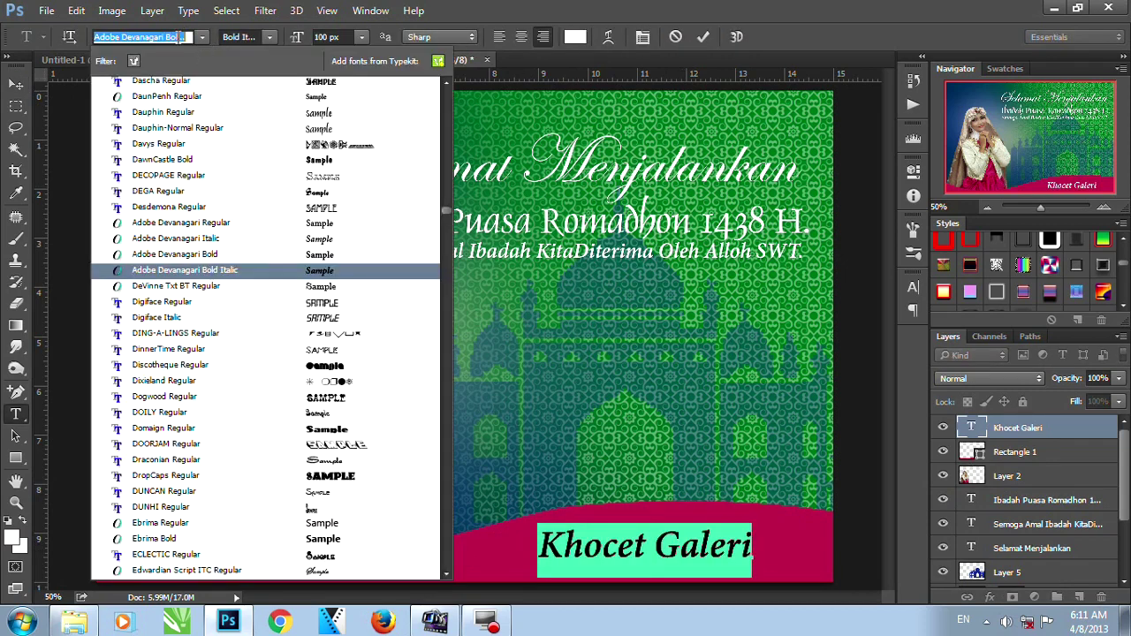
{"action": "type", "text": "script"}
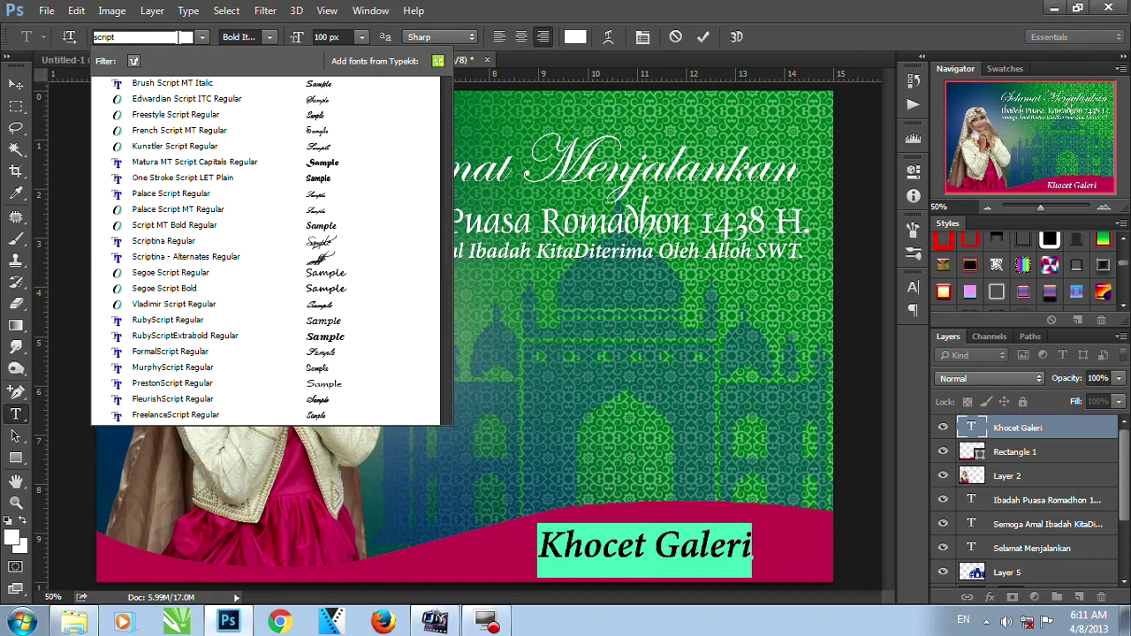
{"action": "key", "text": "Return"}
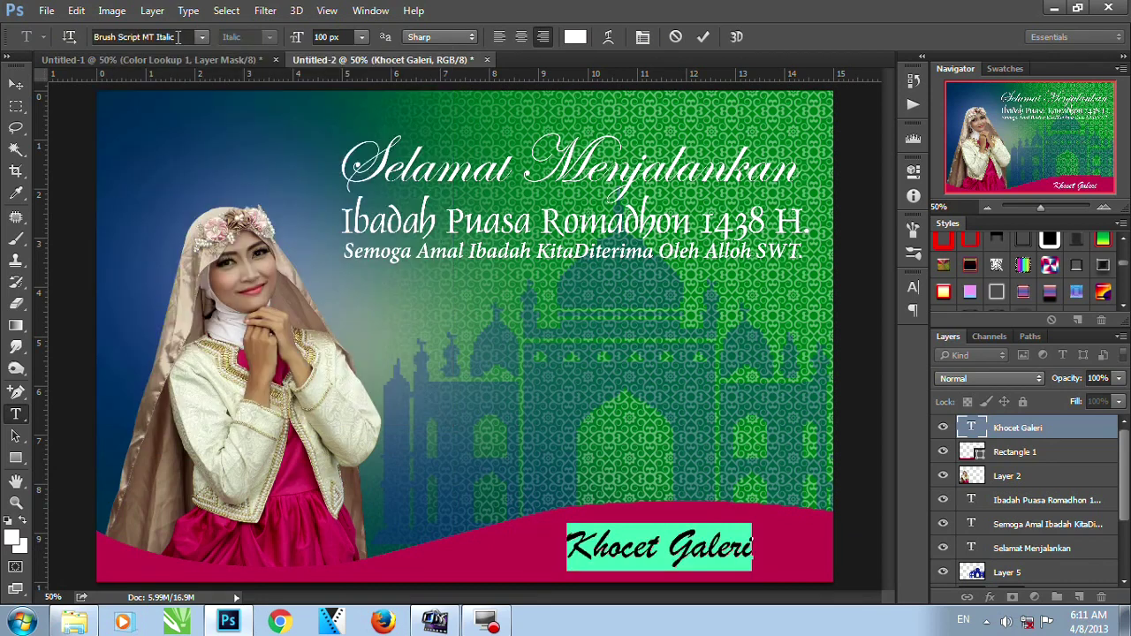
- Try the "Khocet Galeri" text in Scriptina Regular and browse the full font list for alternatives
{"action": "left_click", "coordinate": [182, 39]}
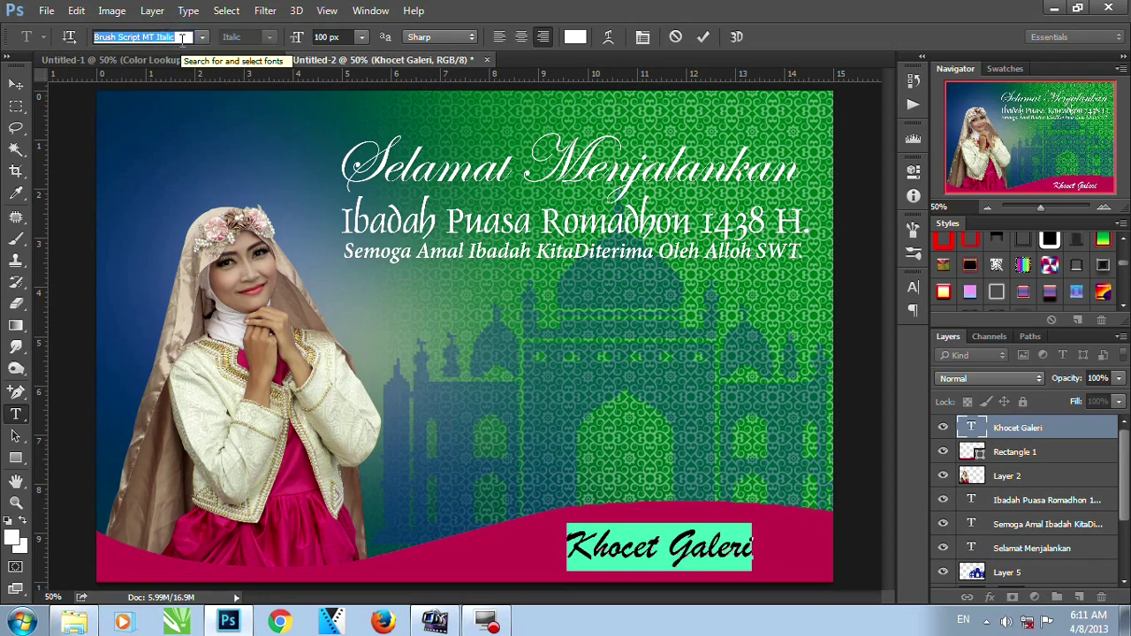
{"action": "type", "text": "s"}
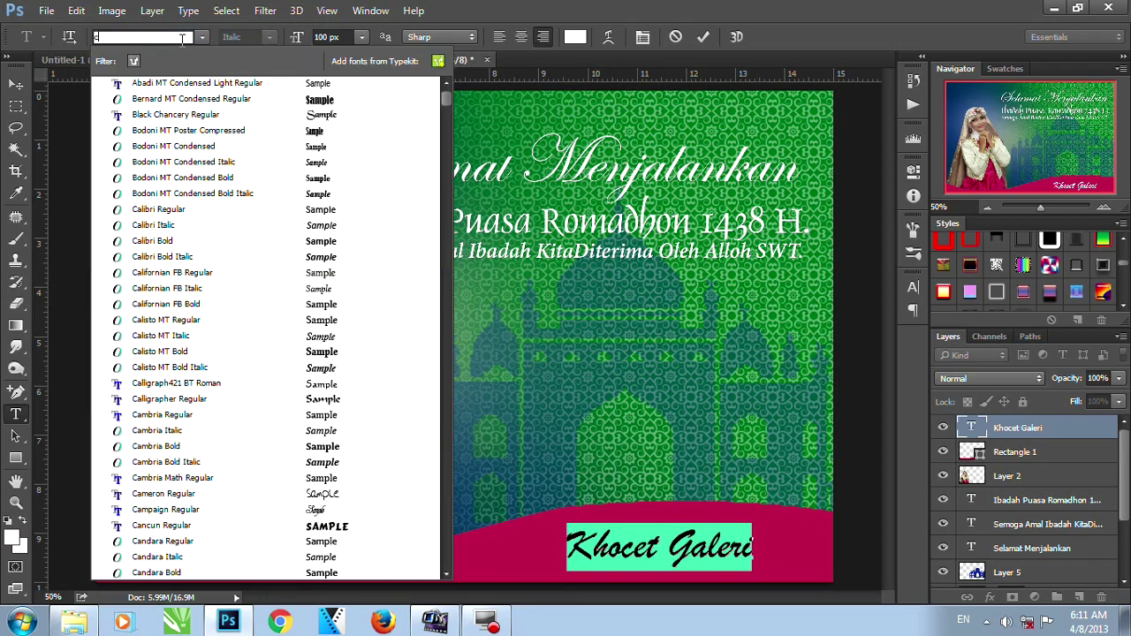
{"action": "type", "text": "cripti"}
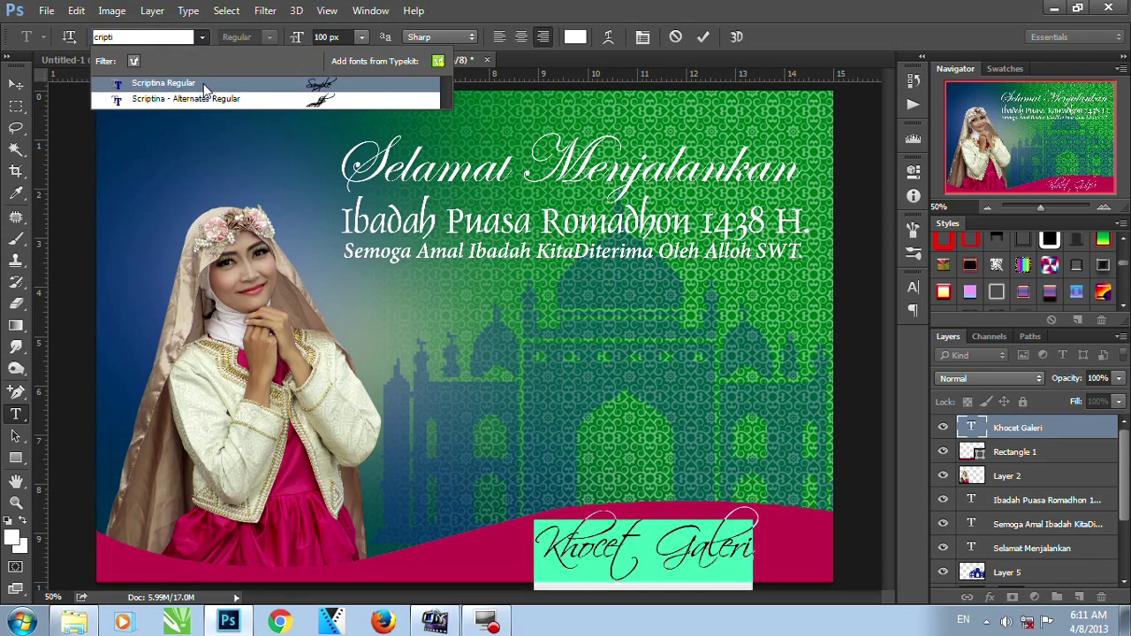
{"action": "left_click", "coordinate": [124, 37]}
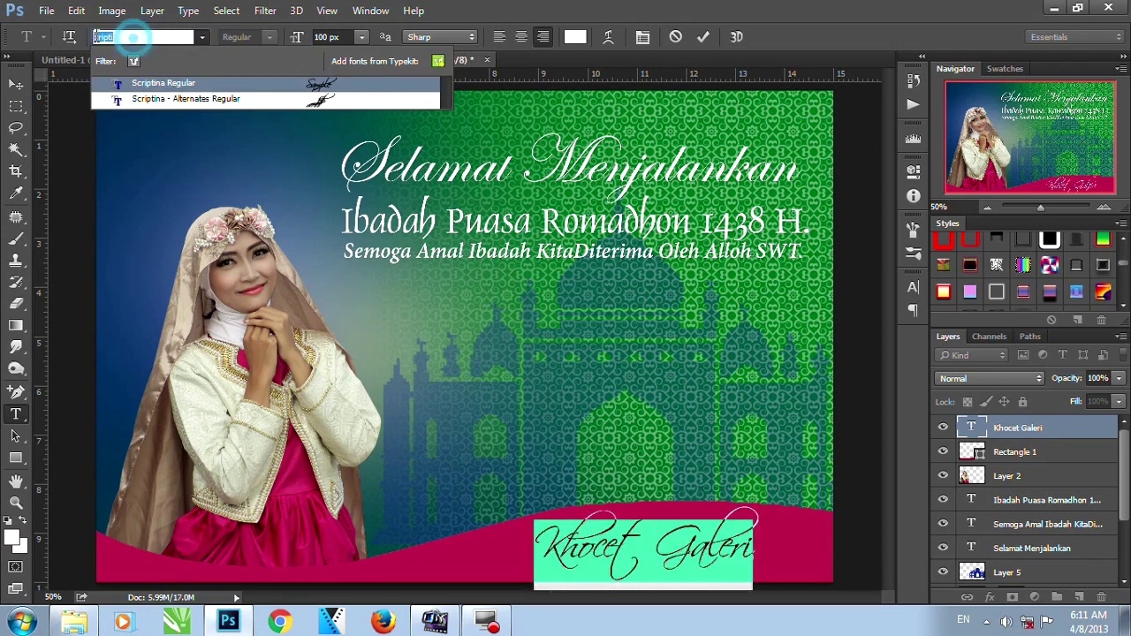
{"action": "left_click", "coordinate": [203, 38]}
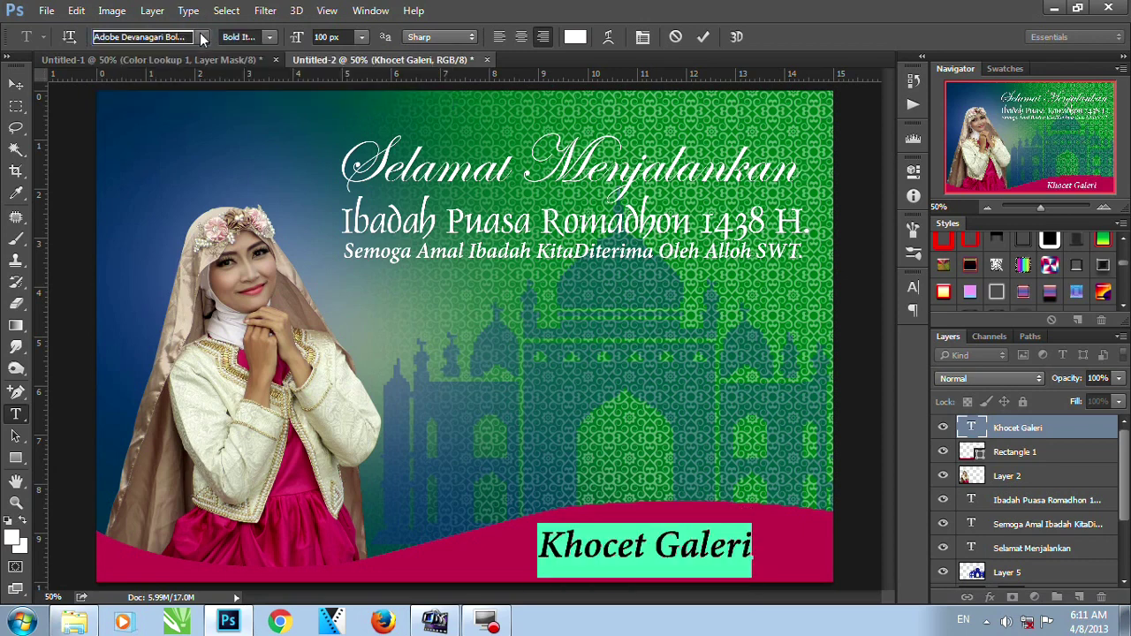
{"action": "left_click", "coordinate": [203, 37]}
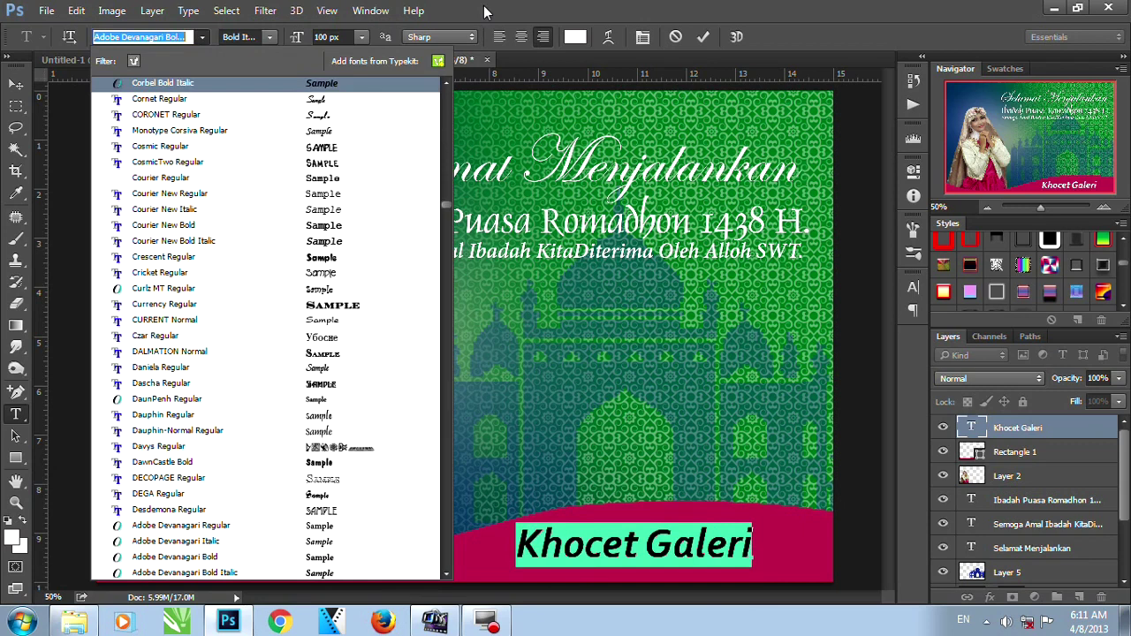
{"action": "left_click", "coordinate": [17, 84]}
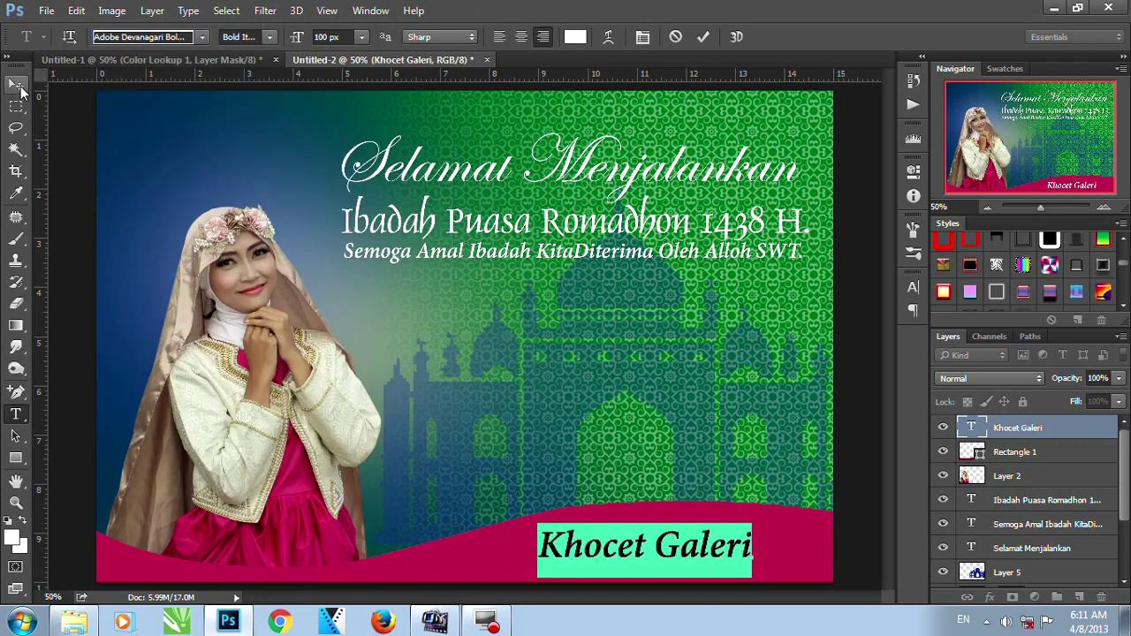
- Look up the font of the "Selamat Menjalankan" line and copy its name
{"action": "left_click", "coordinate": [1043, 547]}
{"action": "key", "text": "t"}
{"action": "left_click", "coordinate": [592, 167]}
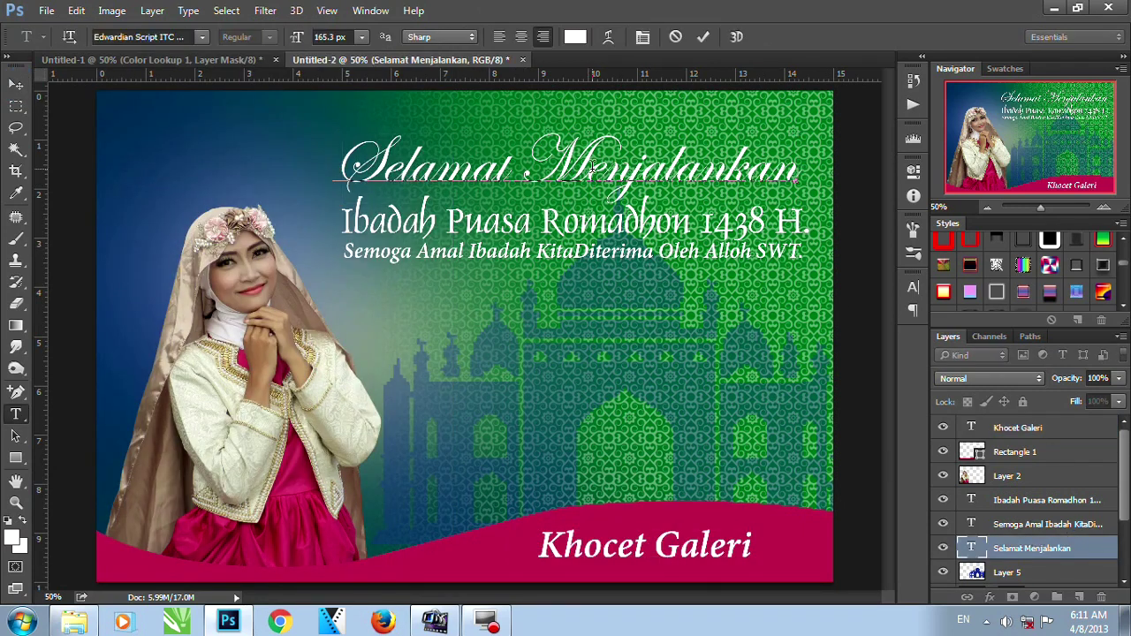
{"action": "left_click", "coordinate": [179, 38]}
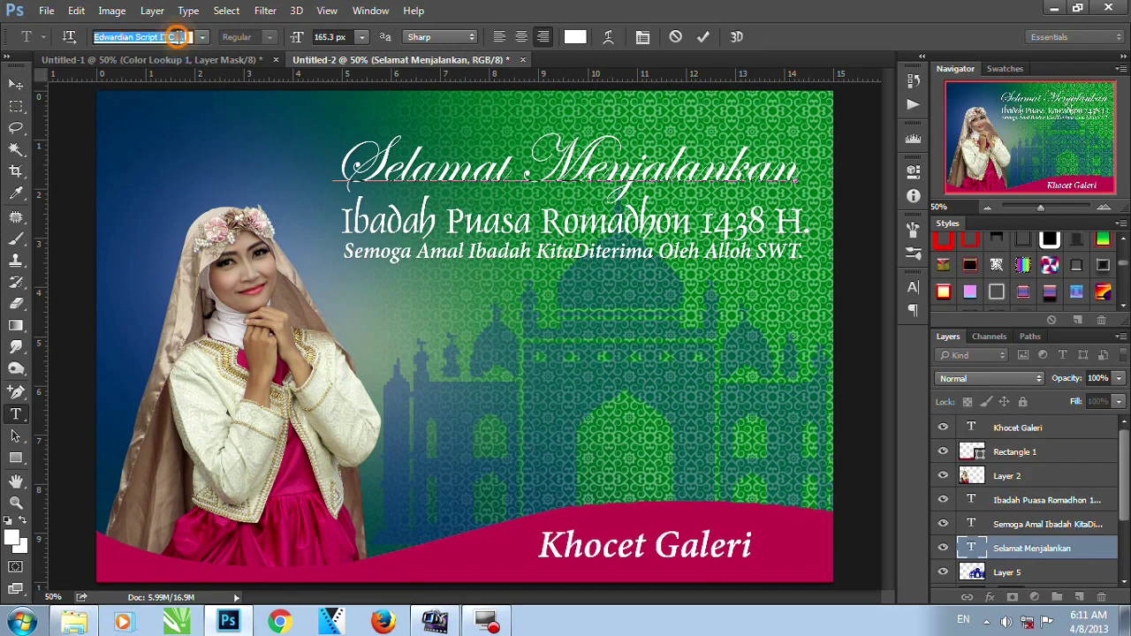
{"action": "right_click", "coordinate": [180, 38]}
{"action": "left_click", "coordinate": [218, 94]}
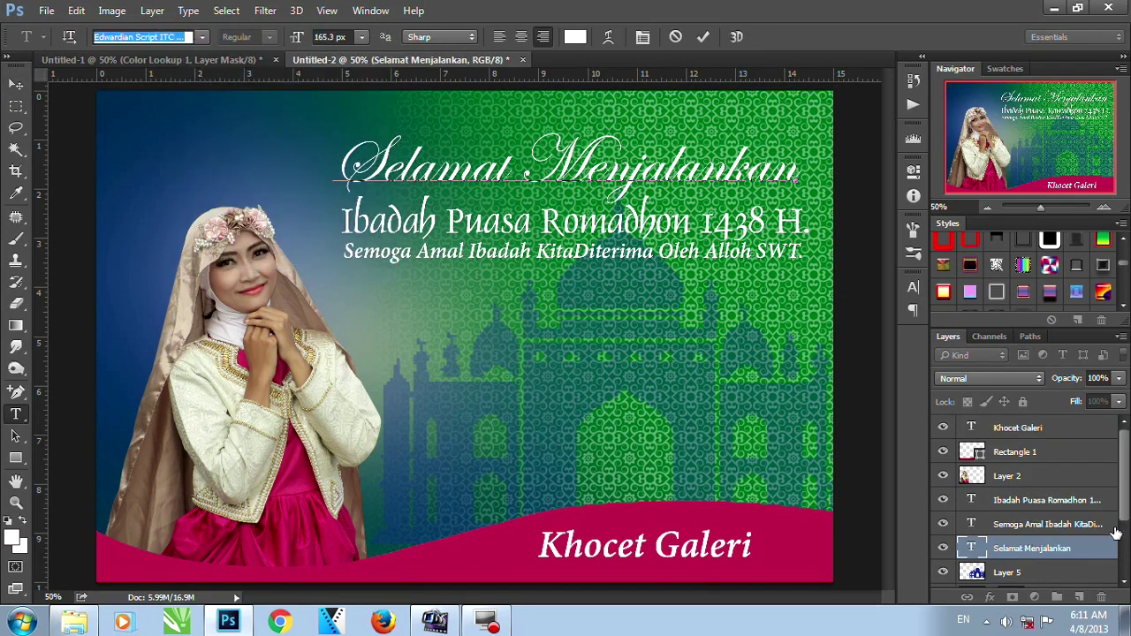
- Try to apply the copied Edwardian Script ITC font name to the "Khocet Galeri" text
{"action": "left_click", "coordinate": [1052, 428]}
{"action": "left_click", "coordinate": [676, 557]}
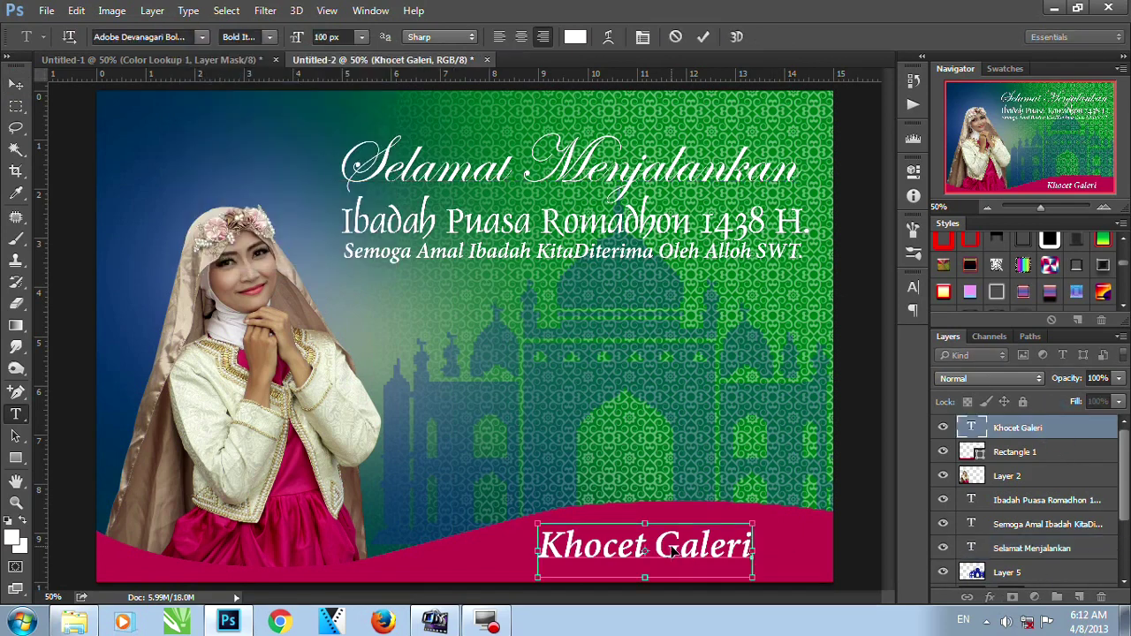
{"action": "key", "text": "ctrl+a"}
{"action": "left_click", "coordinate": [188, 38]}
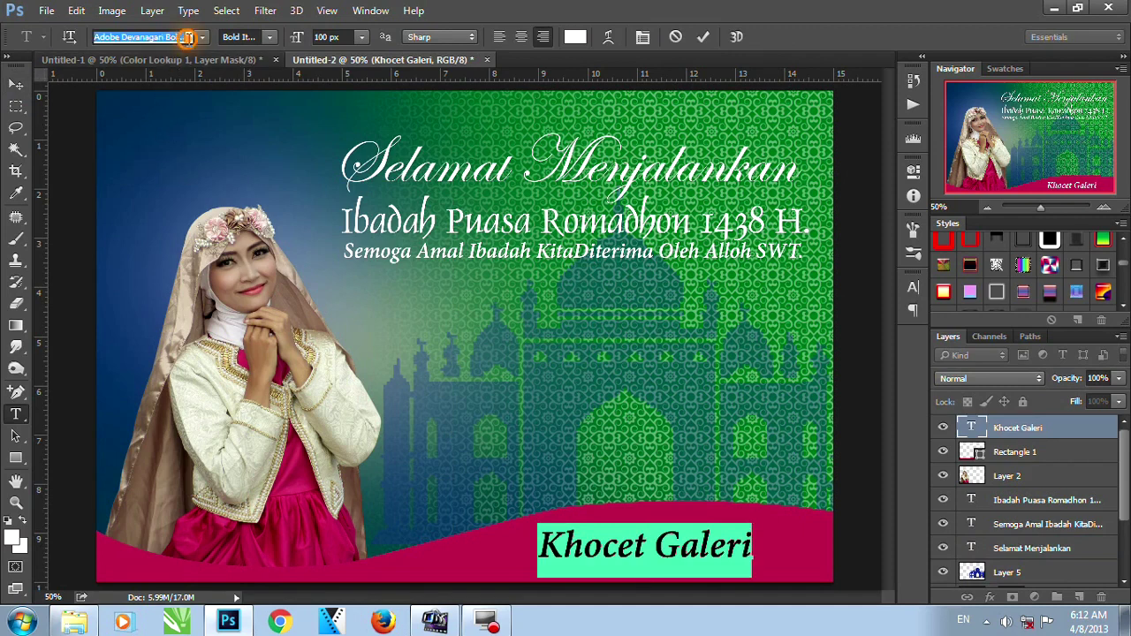
{"action": "right_click", "coordinate": [173, 36]}
{"action": "left_click", "coordinate": [235, 114]}
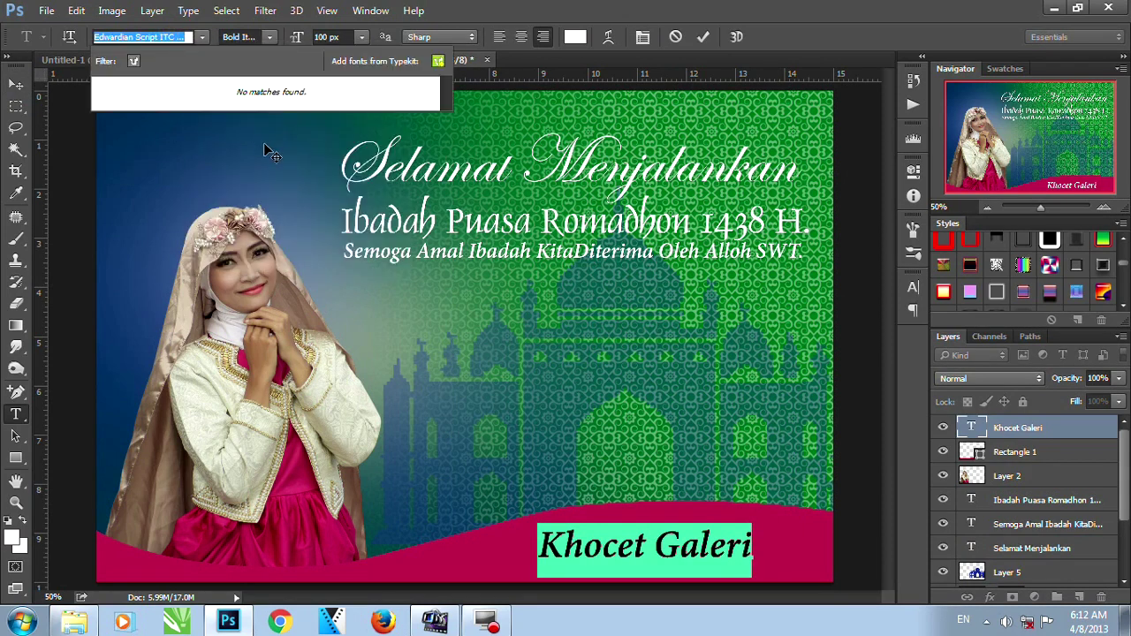
{"action": "key", "text": "Escape"}
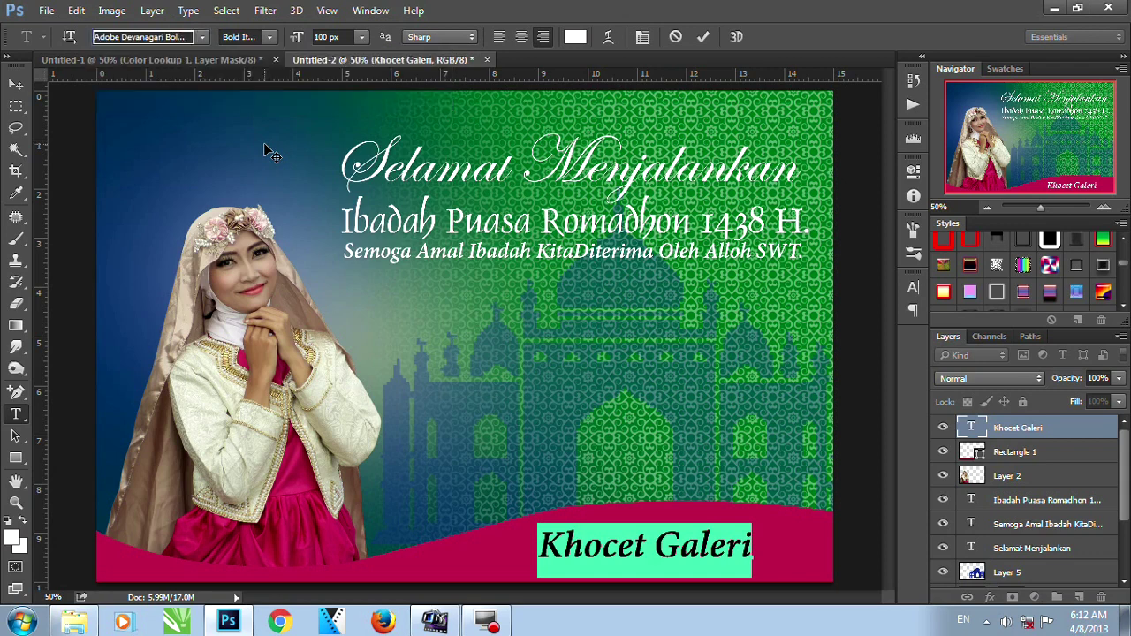
{"action": "left_click", "coordinate": [157, 37]}
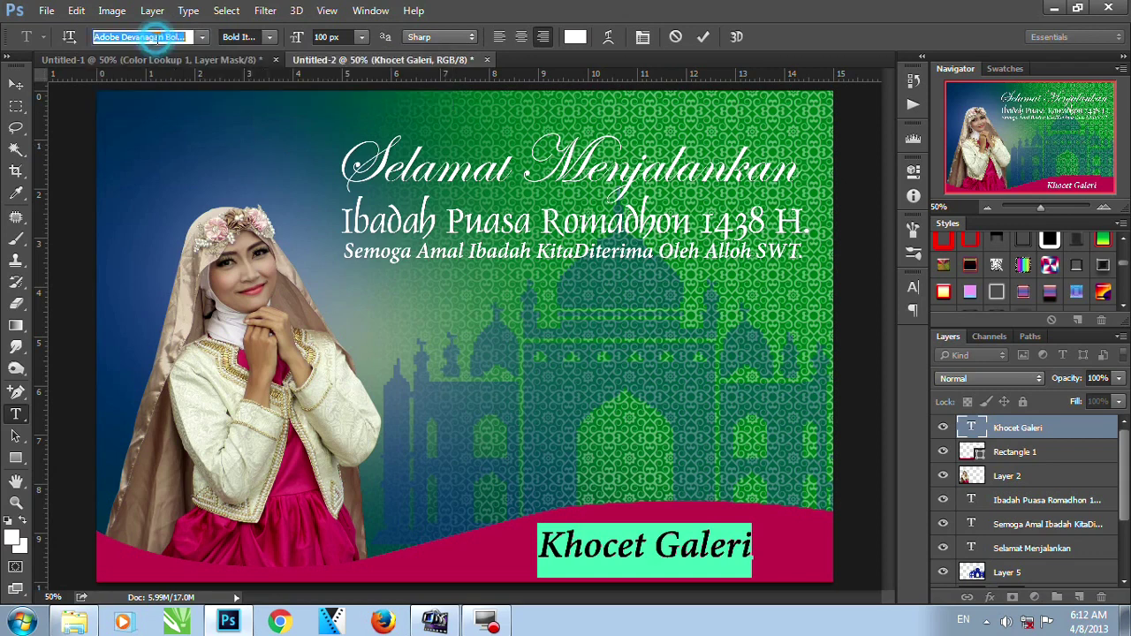
{"action": "left_click", "coordinate": [157, 37]}
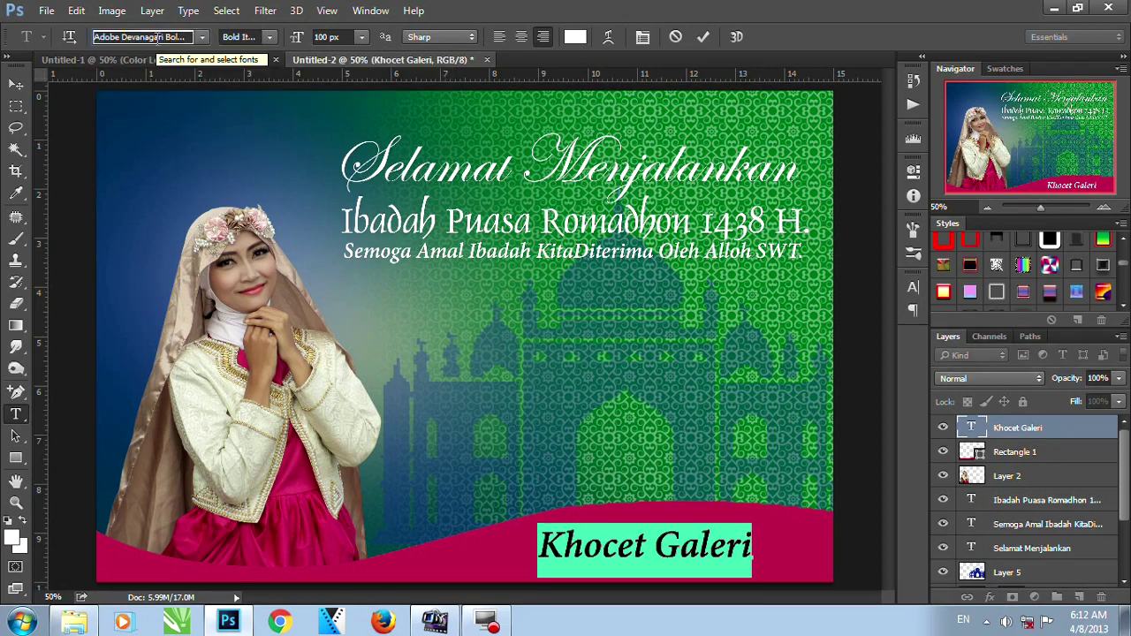
{"action": "left_click", "coordinate": [16, 84]}
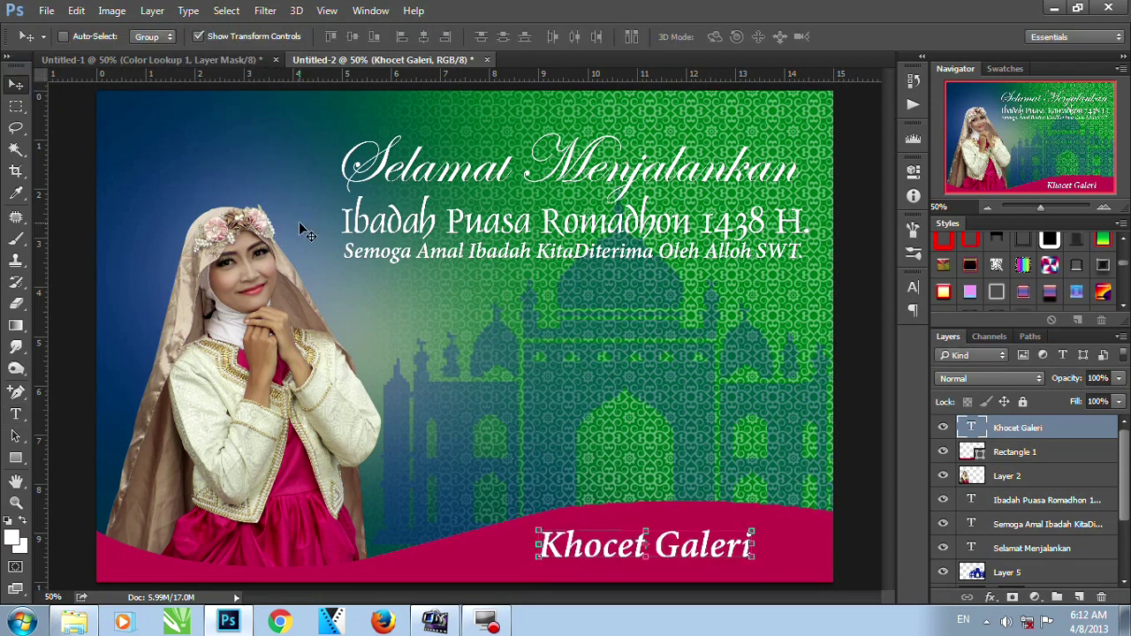
- Search the fonts for "dwa" and set the "Khocet Galeri" text in Edwardian Script ITC Regular
{"action": "key", "text": "t"}
{"action": "left_click", "coordinate": [637, 534]}
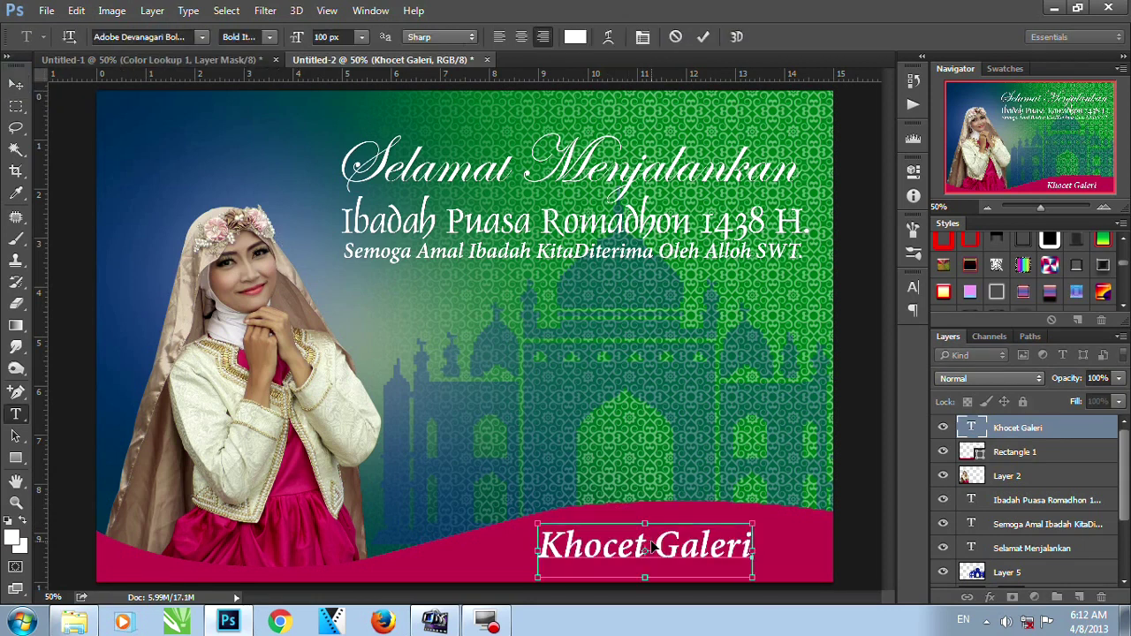
{"action": "key", "text": "ctrl+a"}
{"action": "left_click", "coordinate": [188, 37]}
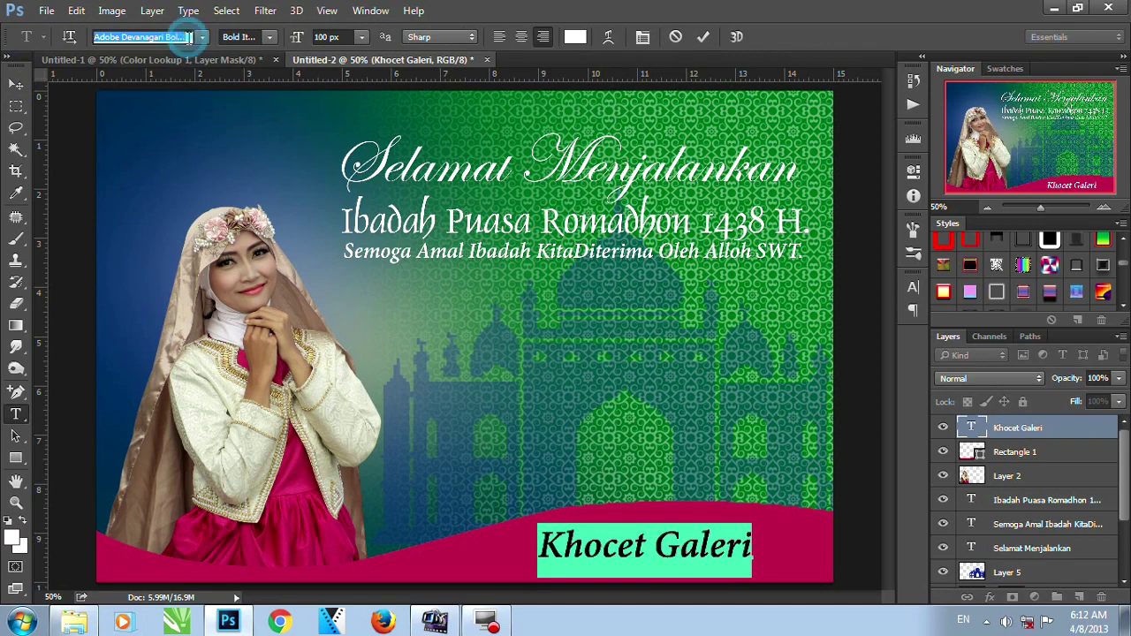
{"action": "type", "text": "dwa"}
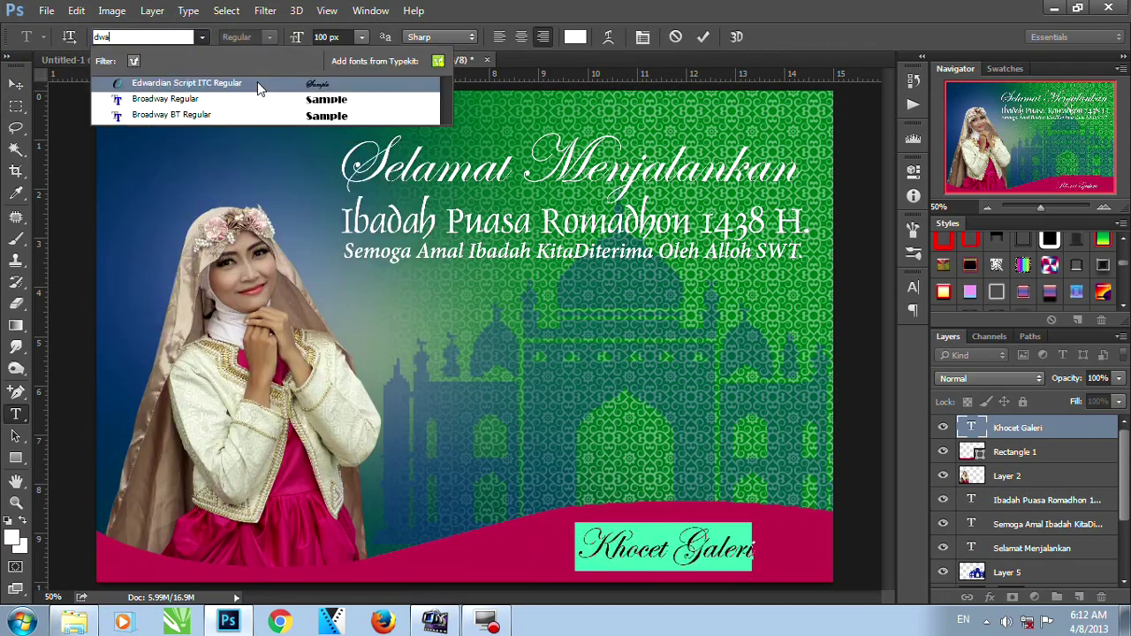
{"action": "left_click", "coordinate": [257, 82]}
{"action": "left_click", "coordinate": [20, 86]}
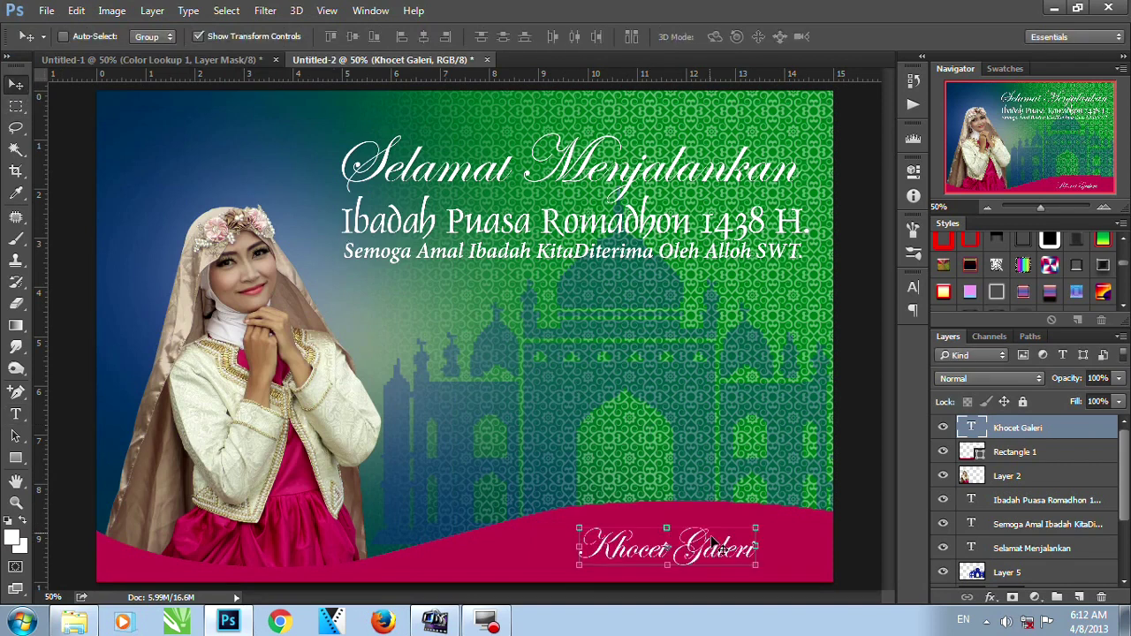
- Enlarge the "Khocet Galeri" text slightly and shift it a little left and down on the magenta wave
{"action": "mouse_move", "coordinate": [714, 557]}
{"action": "left_mouse_down"}
{"action": "mouse_move", "coordinate": [667, 558]}
{"action": "mouse_move", "coordinate": [729, 576]}
{"action": "mouse_move", "coordinate": [707, 557]}
{"action": "left_mouse_up"}
{"action": "key", "text": "ctrl+t"}
{"action": "key", "text": "Return"}
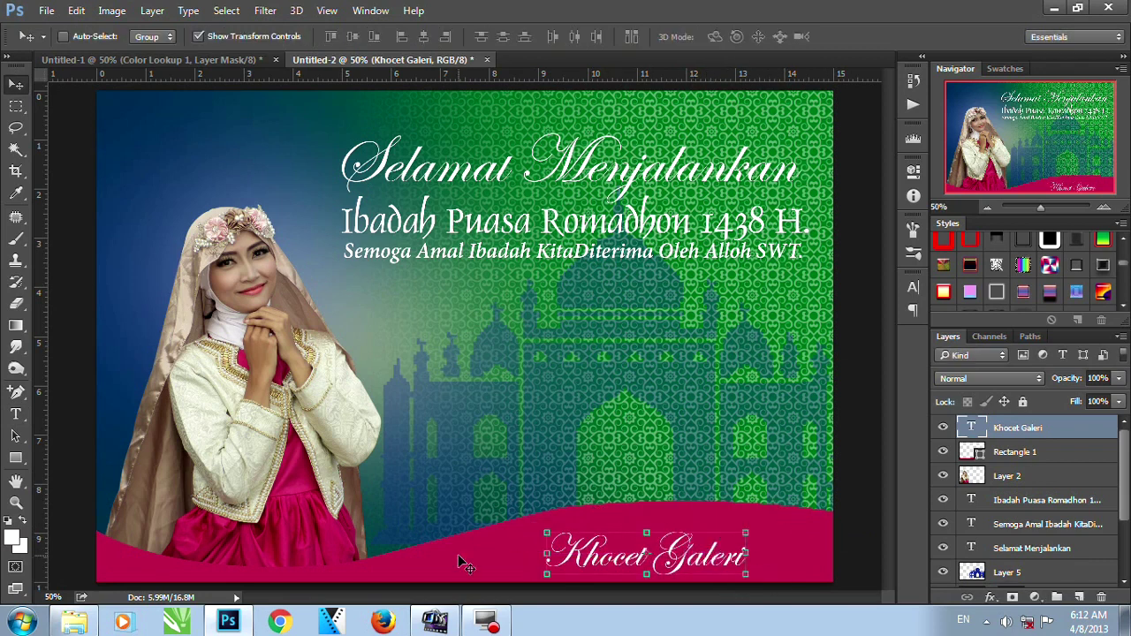
- Rasterize the magenta wave's Rectangle 1 shape layer and duplicate it
{"action": "left_click", "coordinate": [1022, 454]}
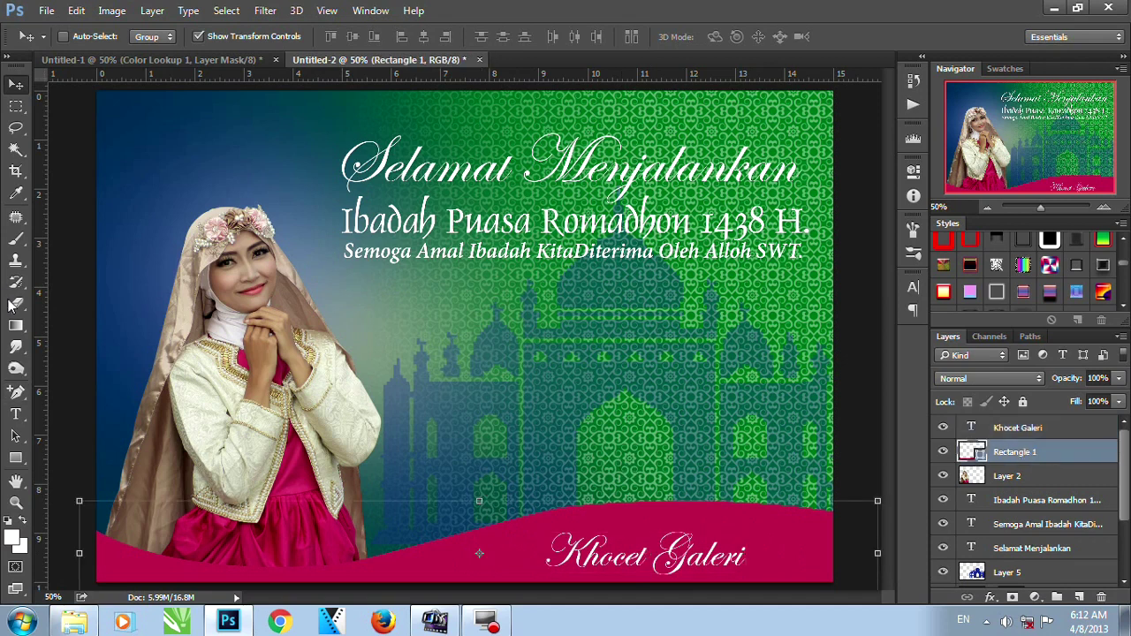
{"action": "left_click", "coordinate": [16, 303]}
{"action": "left_click", "coordinate": [682, 275]}
{"action": "left_click", "coordinate": [505, 245]}
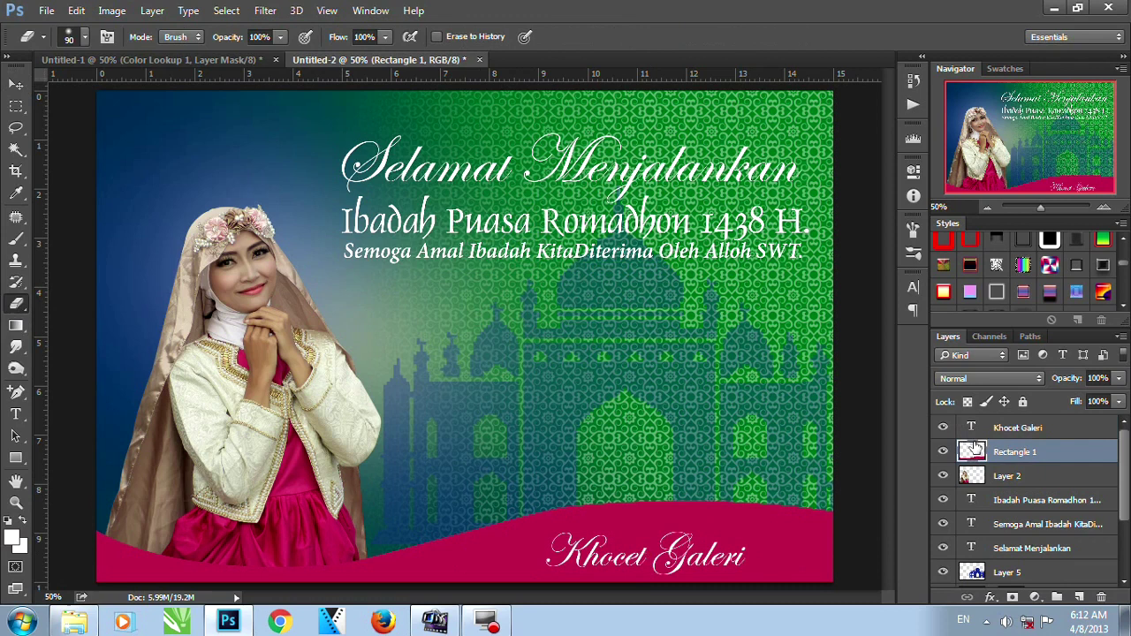
{"action": "key", "text": "v"}
{"action": "key", "text": "ctrl+j"}
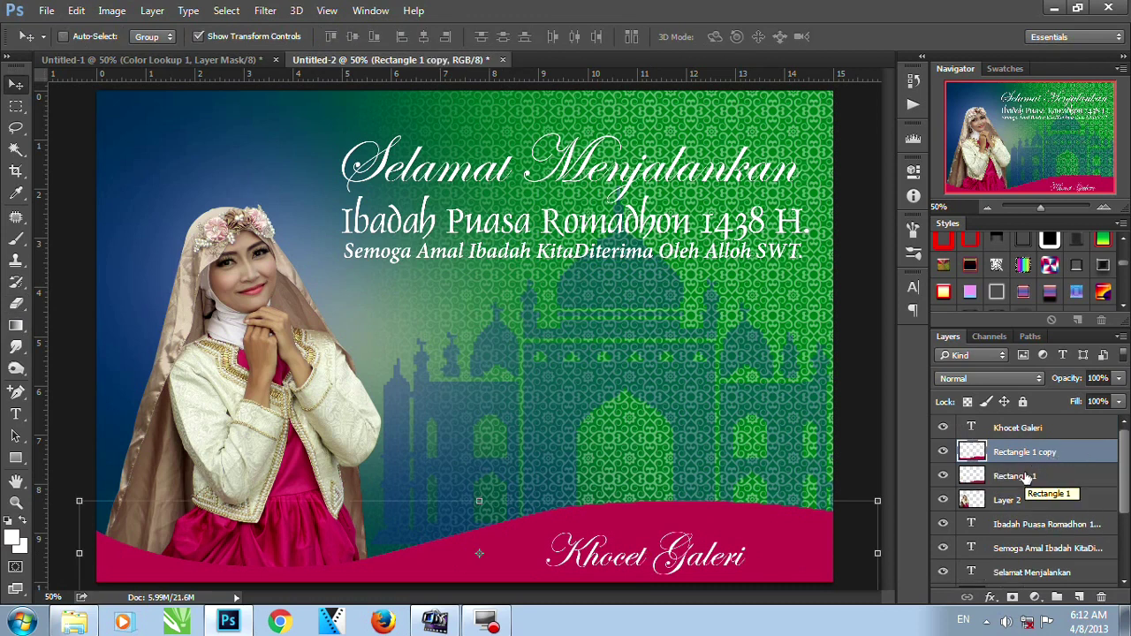
- Give the lower Rectangle 1 layer a Color Overlay in gold-brown 997f58, sampled from the jacket's trim
{"action": "left_click", "coordinate": [992, 478]}
{"action": "double_click", "coordinate": [982, 478]}
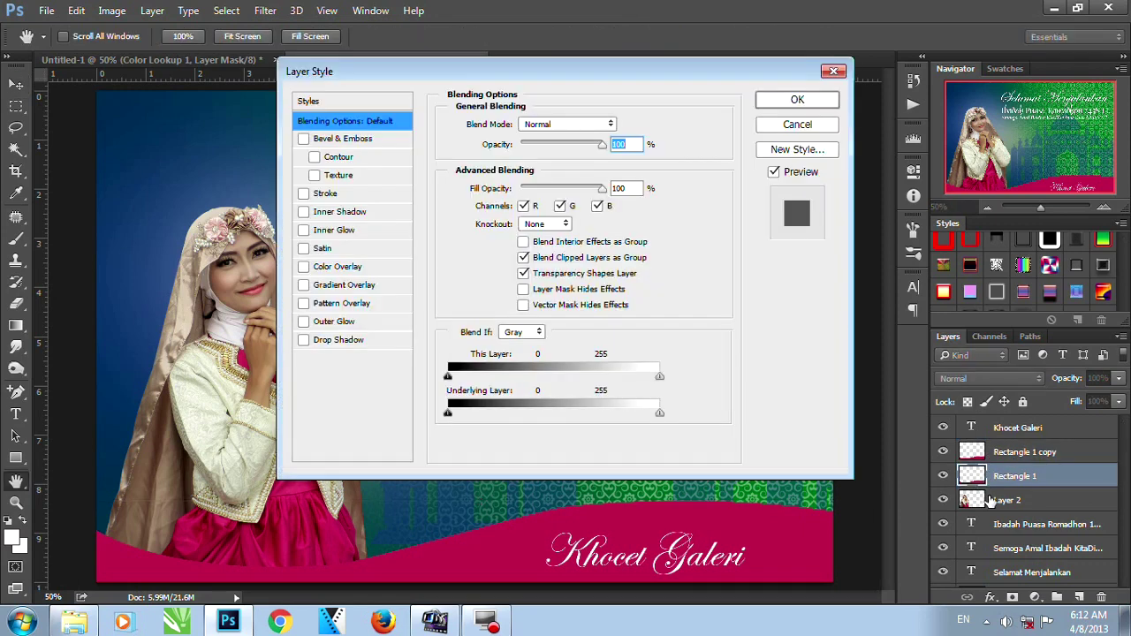
{"action": "left_click", "coordinate": [344, 266]}
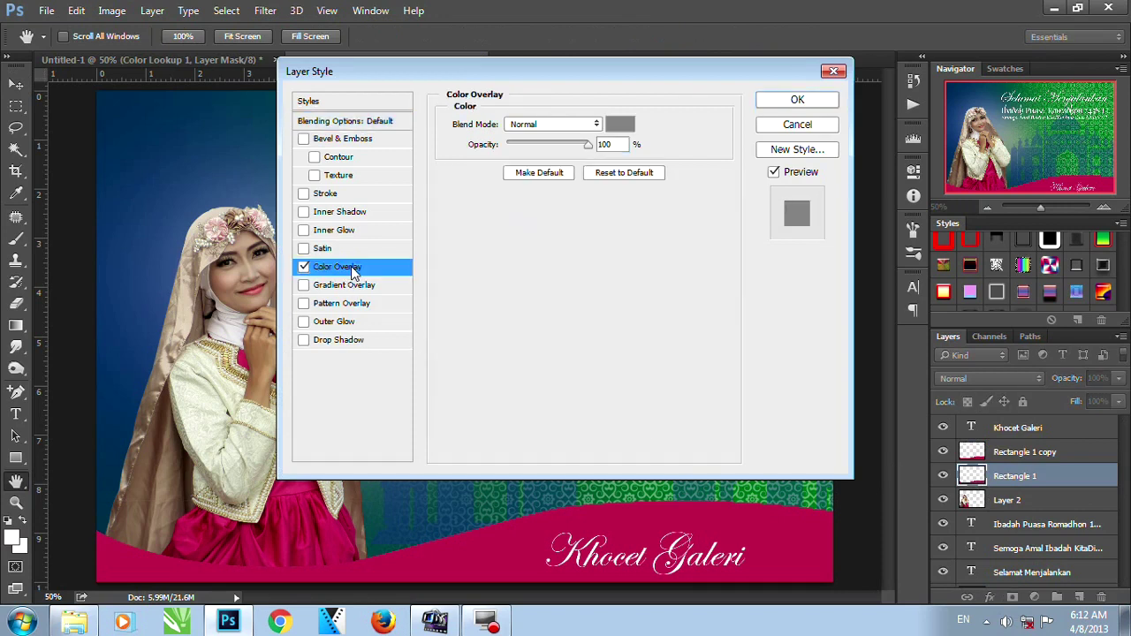
{"action": "left_click", "coordinate": [620, 124]}
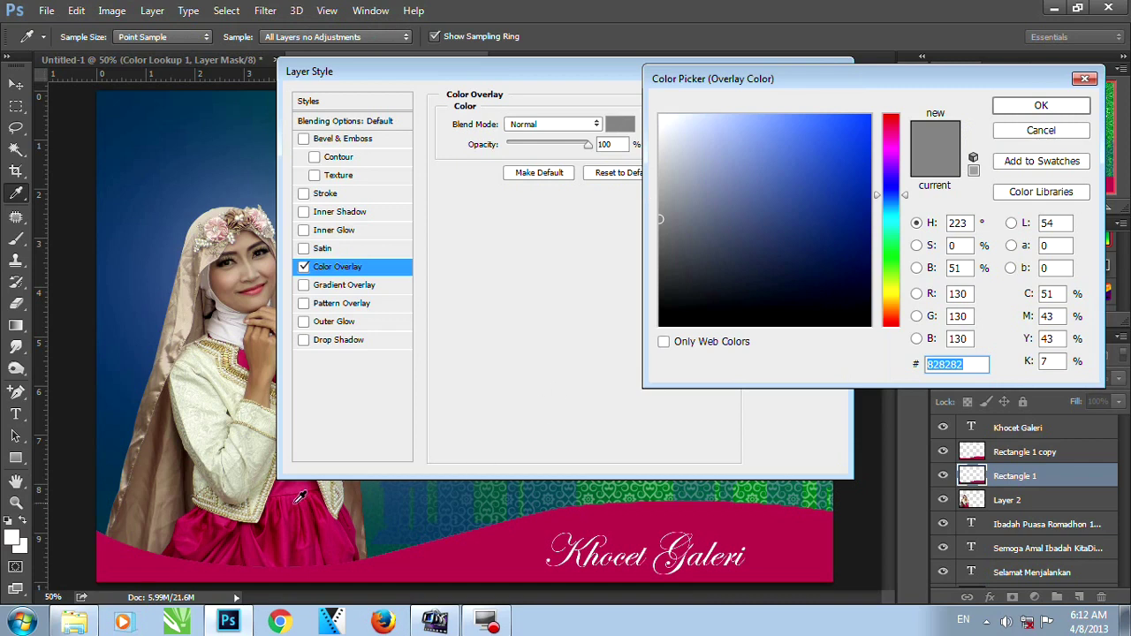
{"action": "left_click", "coordinate": [327, 482]}
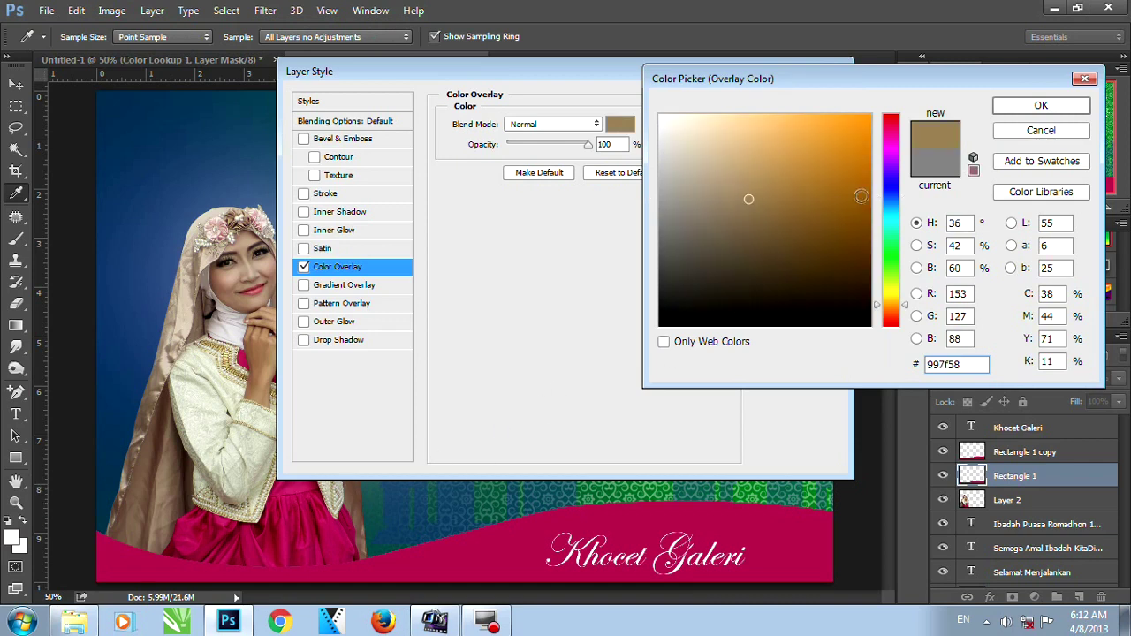
{"action": "left_click", "coordinate": [1034, 105]}
{"action": "left_click", "coordinate": [822, 102]}
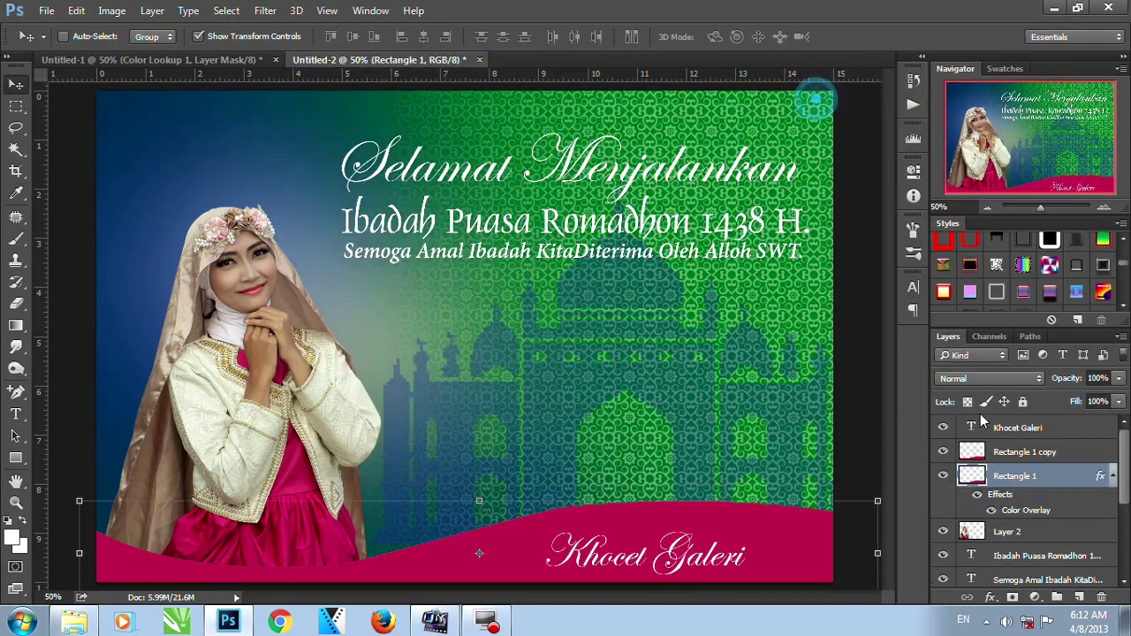
- Try nudging the gold-brown Rectangle 1 layer downward behind its magenta copy
{"action": "key", "text": "Down"}
{"action": "key", "text": "Down"}
{"action": "key", "text": "Down"}
{"action": "key", "text": "Down"}
{"action": "key", "text": "Down"}
{"action": "key", "text": "Down"}
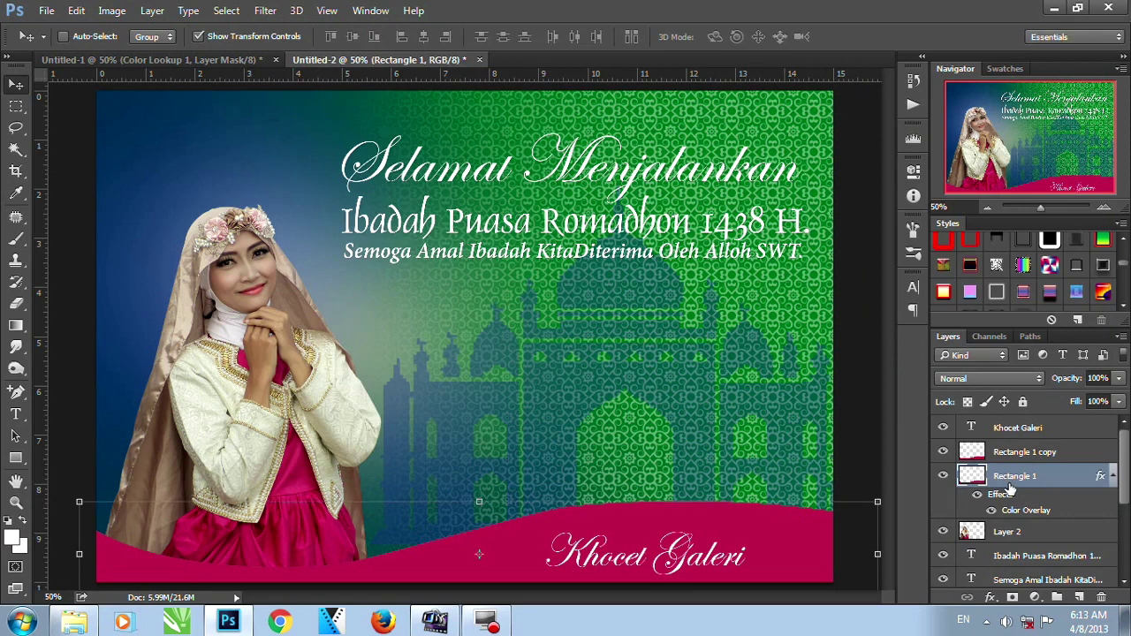
{"action": "key", "text": "Down"}
{"action": "key", "text": "Down"}
{"action": "key", "text": "Down"}
{"action": "key", "text": "Down"}
{"action": "key", "text": "Down"}
{"action": "key", "text": "Down"}
{"action": "key", "text": "Down"}
{"action": "key", "text": "Down"}
{"action": "key", "text": "Down"}
{"action": "key", "text": "Down"}
{"action": "key", "text": "Down"}
{"action": "key", "text": "Down"}
{"action": "key", "text": "Down"}
{"action": "key", "text": "Down"}
{"action": "key", "text": "Down"}
{"action": "key", "text": "Down"}
{"action": "key", "text": "Down"}
{"action": "key", "text": "Down"}
{"action": "key", "text": "Down"}
{"action": "key", "text": "Down"}
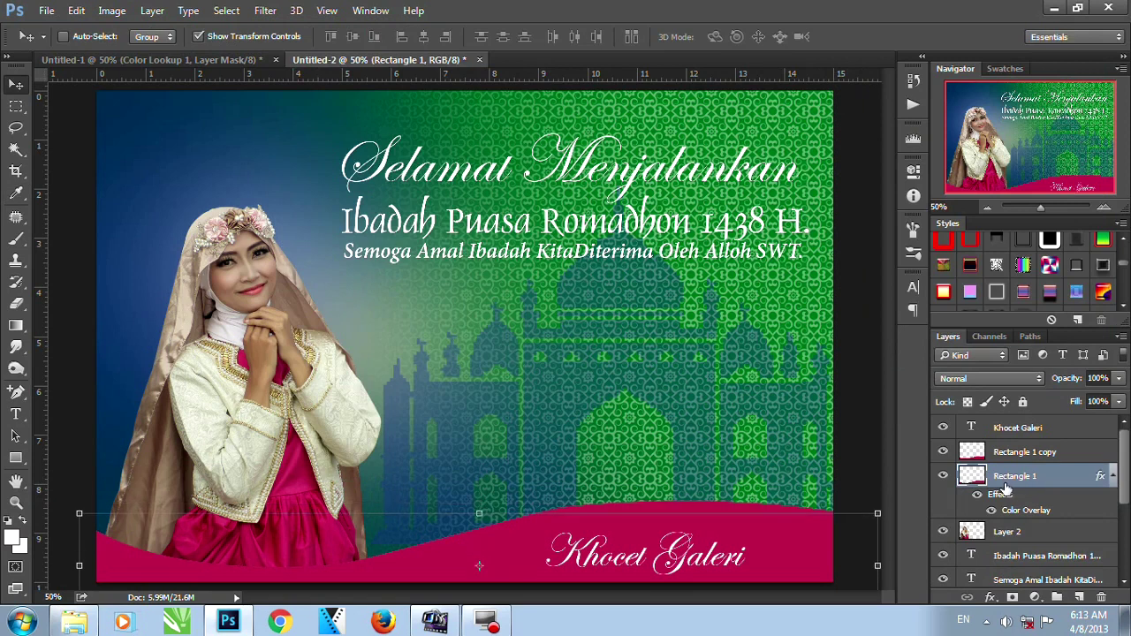
- Nudge the Rectangle 1 layer up until a thin gold-brown strip borders the upper edge of the magenta wave
{"action": "key", "text": "Up"}
{"action": "key", "text": "Up"}
{"action": "key", "text": "Up"}
{"action": "key", "text": "Up"}
{"action": "key", "text": "Up"}
{"action": "key", "text": "Up"}
{"action": "key", "text": "Up"}
{"action": "key", "text": "Up"}
{"action": "key", "text": "Up"}
{"action": "key", "text": "Up"}
{"action": "key", "text": "Up"}
{"action": "key", "text": "Up"}
{"action": "key", "text": "Up"}
{"action": "key", "text": "Up"}
{"action": "key", "text": "Up"}
{"action": "key", "text": "Up"}
{"action": "key", "text": "Up"}
{"action": "key", "text": "Up"}
{"action": "key", "text": "Up"}
{"action": "key", "text": "Up"}
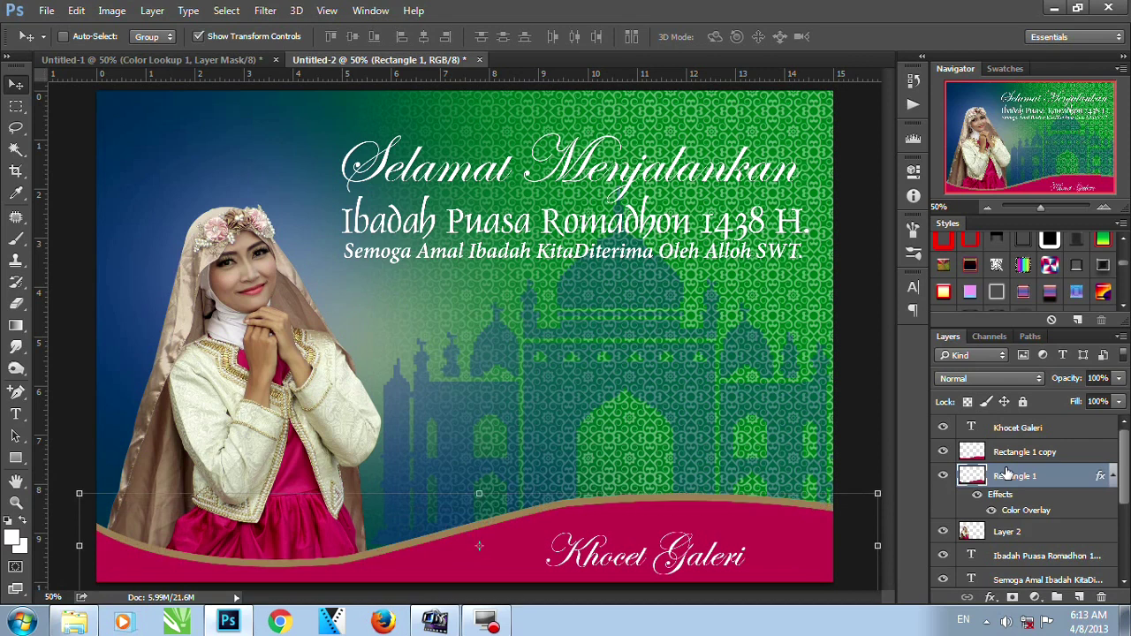
{"action": "key", "text": "Down"}
{"action": "key", "text": "Down"}
{"action": "key", "text": "Down"}
{"action": "key", "text": "Down"}
{"action": "key", "text": "Down"}
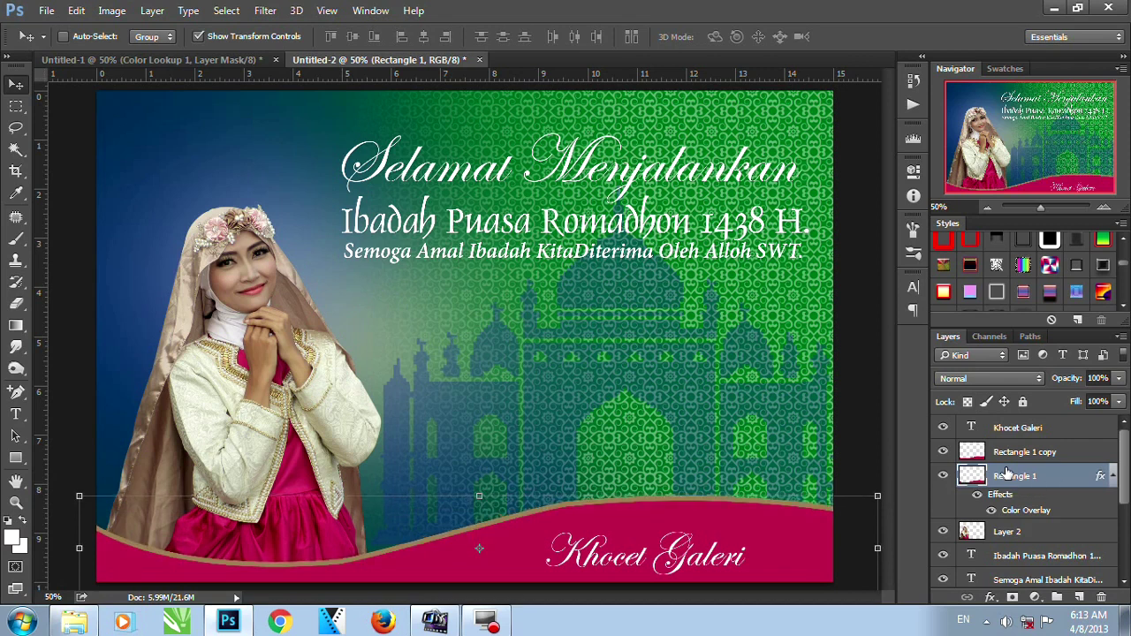
- Warp the gold-brown Rectangle 1 layer so its strip above the magenta wave widens toward the card's right edge
{"action": "left_click", "coordinate": [120, 492]}
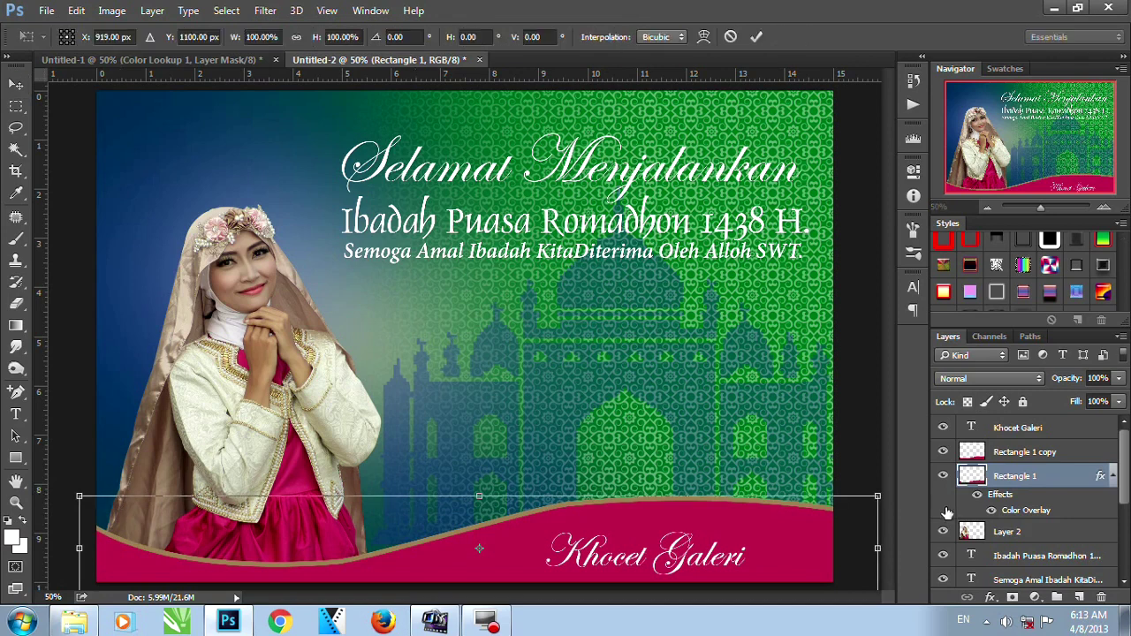
{"action": "right_click", "coordinate": [804, 506]}
{"action": "left_click", "coordinate": [870, 350]}
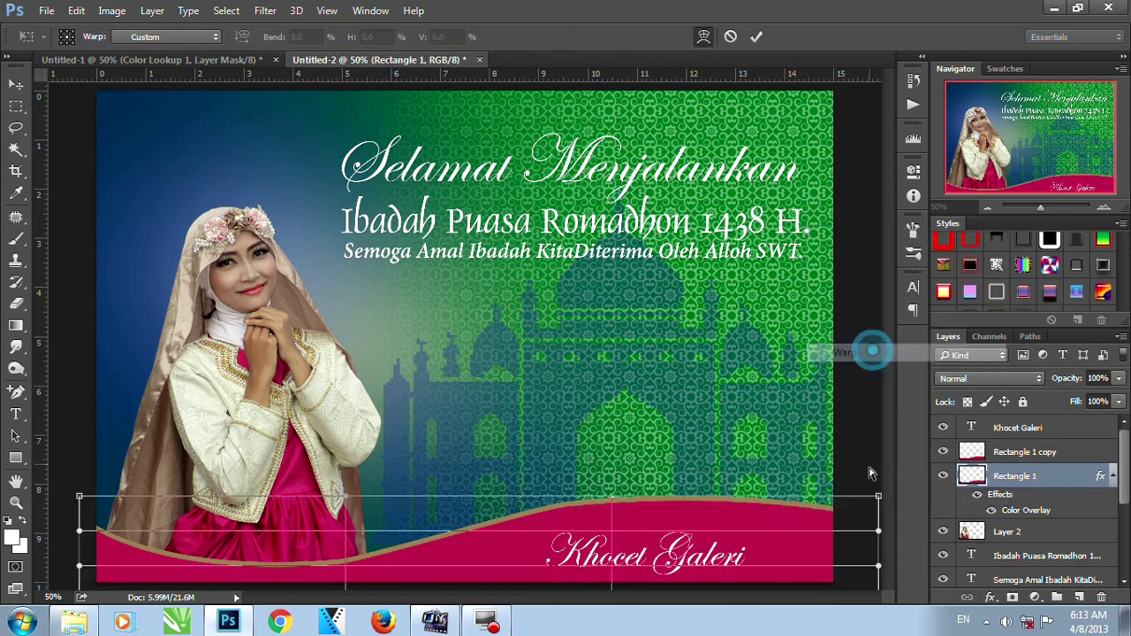
{"action": "left_click_drag", "start_coordinate": [879, 499], "coordinate": [877, 476]}
{"action": "left_click_drag", "start_coordinate": [79, 499], "coordinate": [78, 508]}
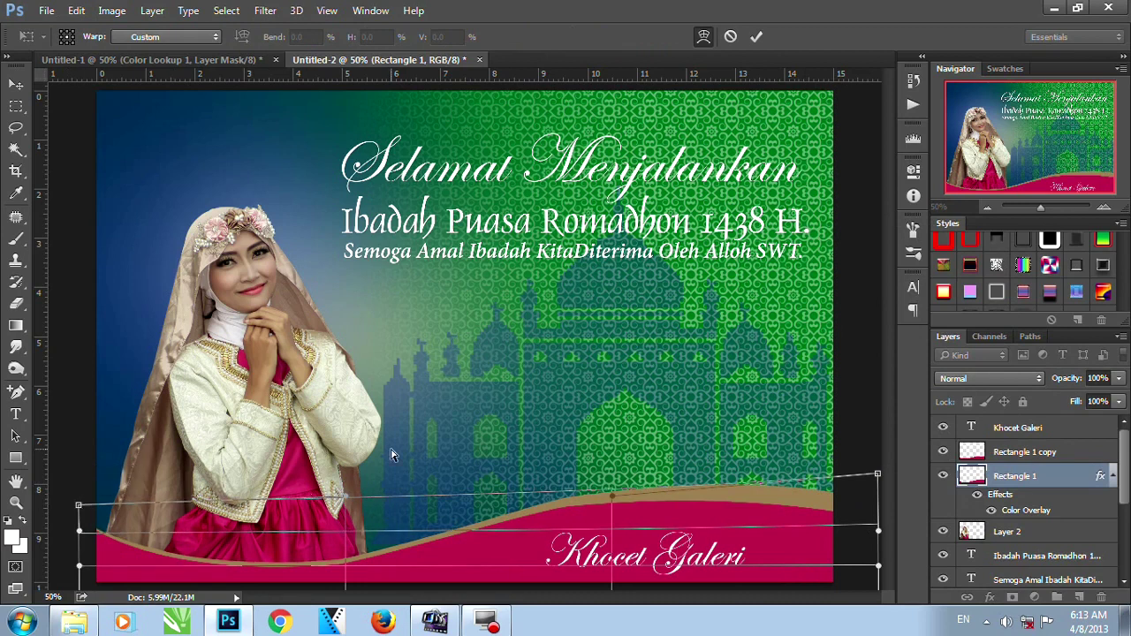
{"action": "left_click", "coordinate": [756, 37]}
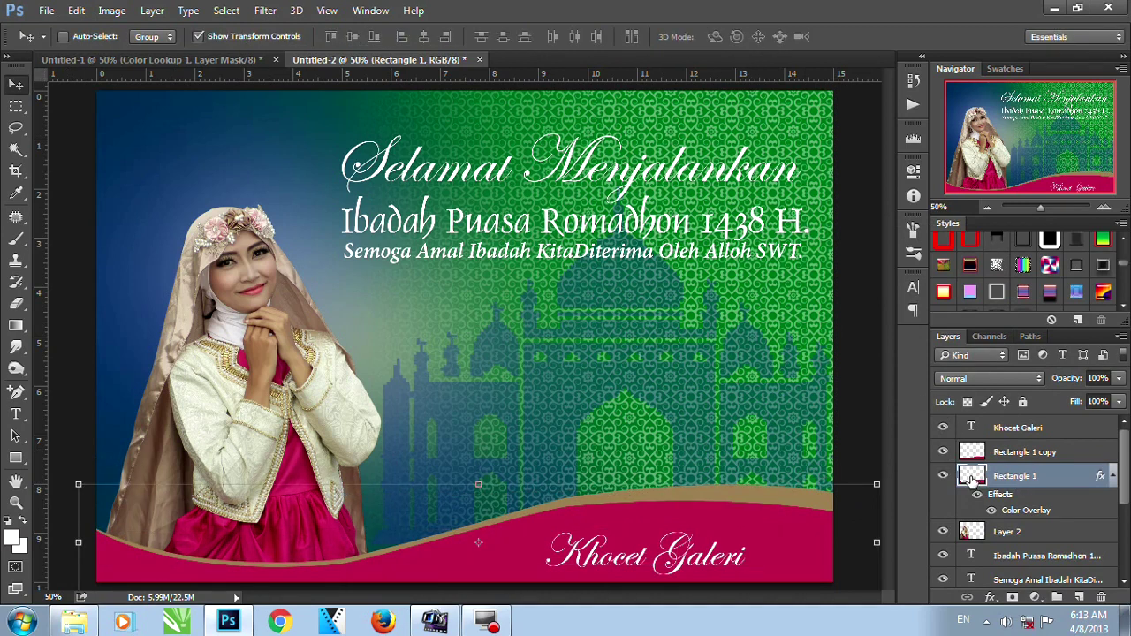
- Change the Color Overlay of the Rectangle 1 strip to cream e4d9c7
{"action": "double_click", "coordinate": [977, 480]}
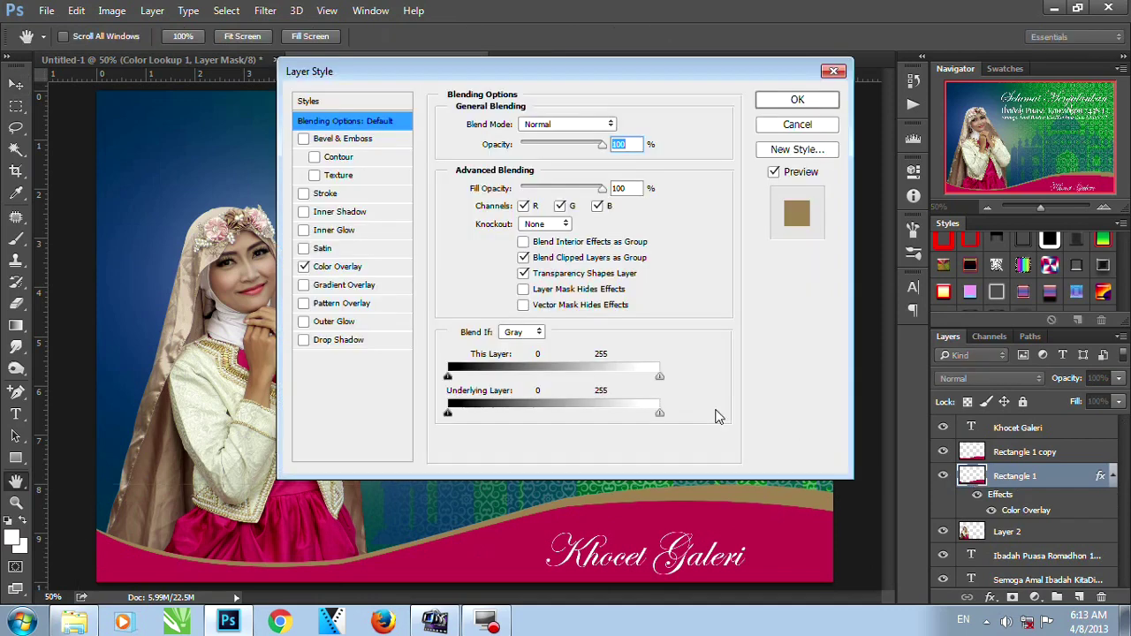
{"action": "left_click", "coordinate": [349, 267]}
{"action": "left_click", "coordinate": [629, 125]}
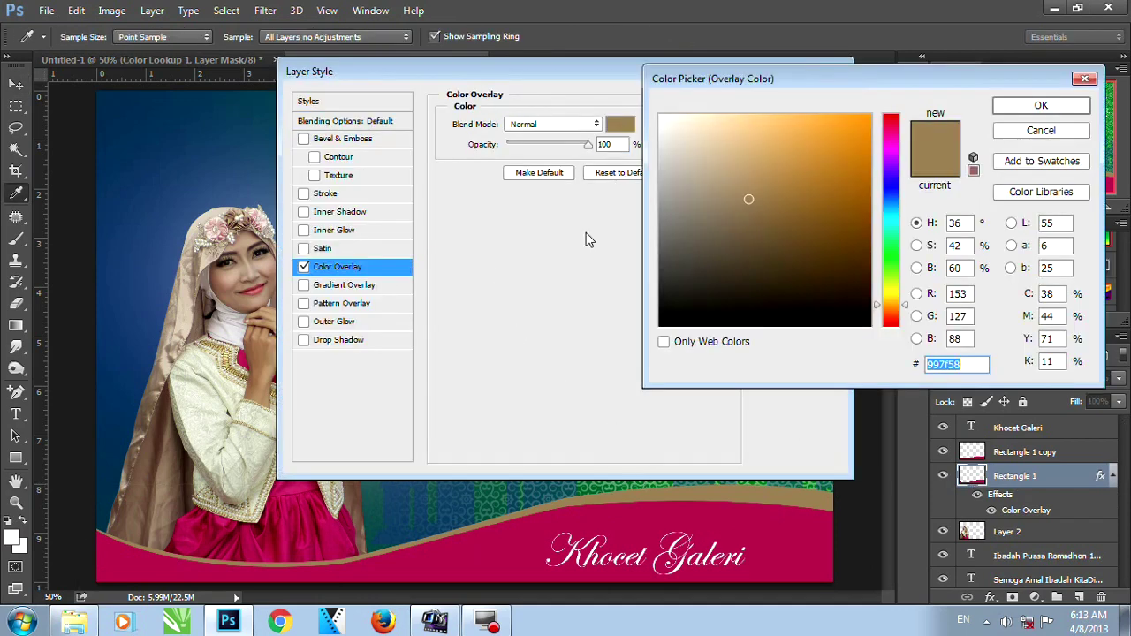
{"action": "left_click", "coordinate": [685, 137]}
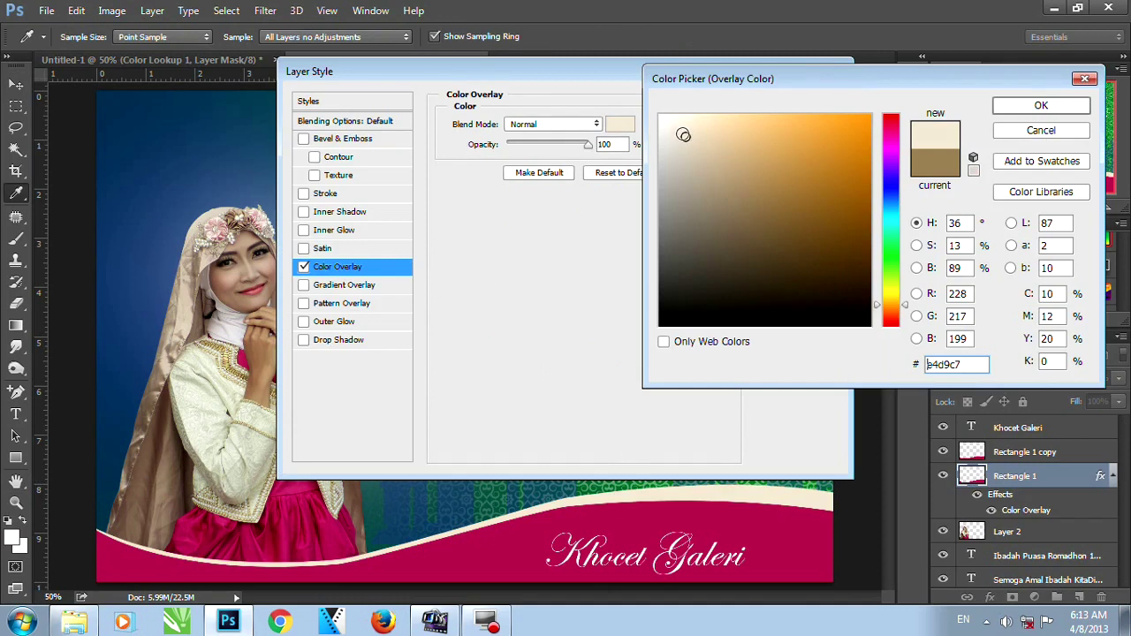
{"action": "left_click", "coordinate": [1041, 106]}
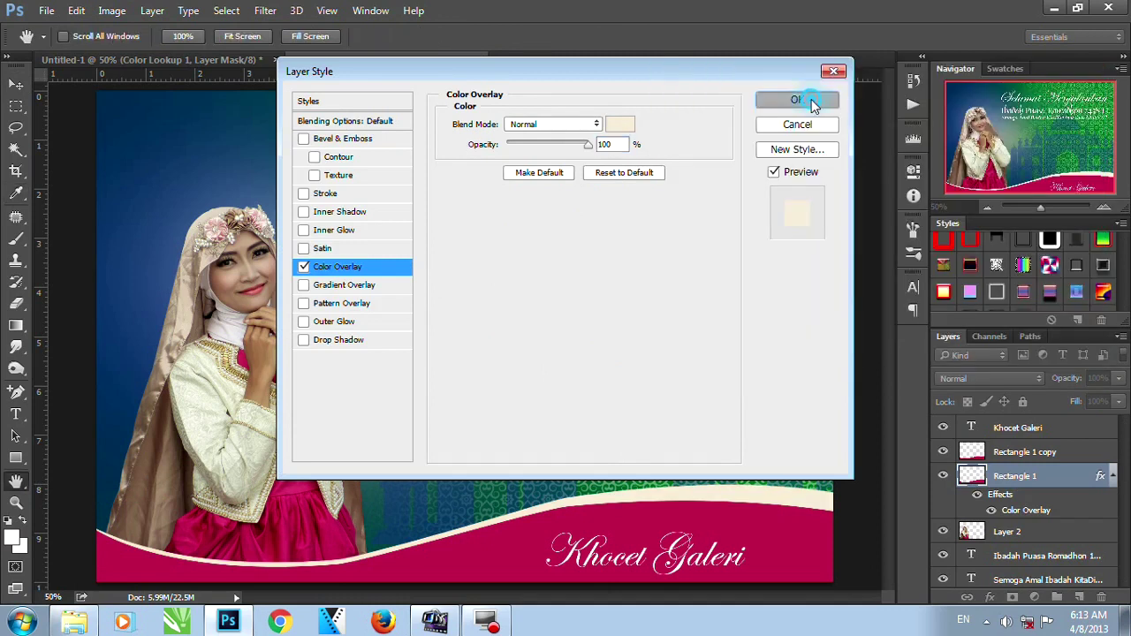
{"action": "left_click", "coordinate": [796, 100]}
{"action": "key", "text": "v"}
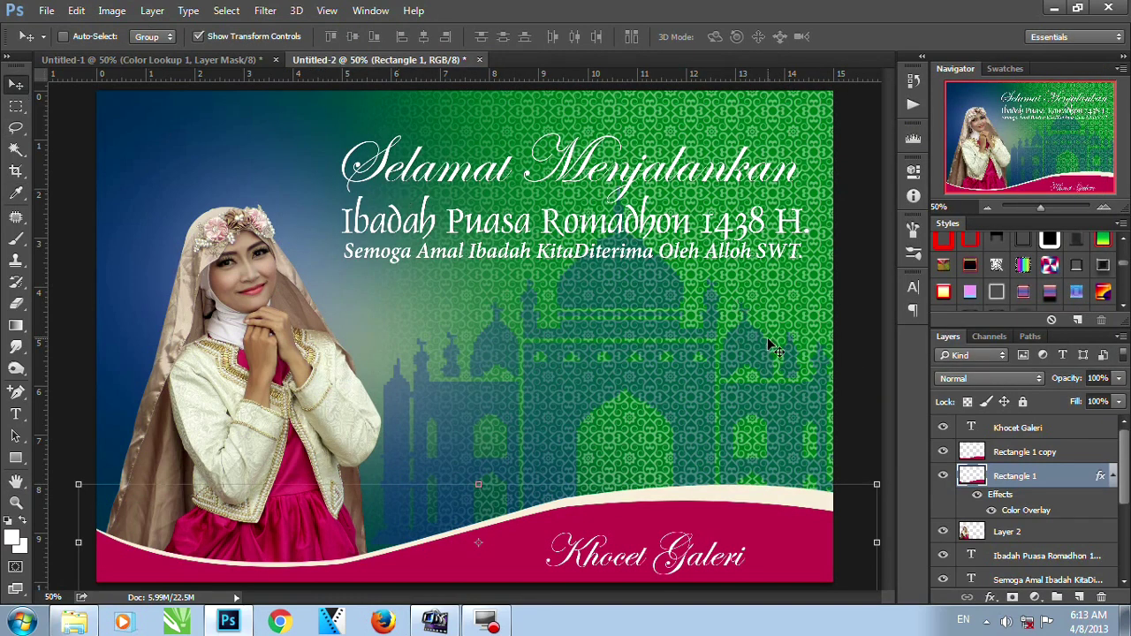
- Add a Curves adjustment layer directly above the green Layer 1 and pull the midtones down slightly to darken the background
{"action": "scroll", "coordinate": [1096, 528], "scroll_direction": "down", "scroll_amount": 4}
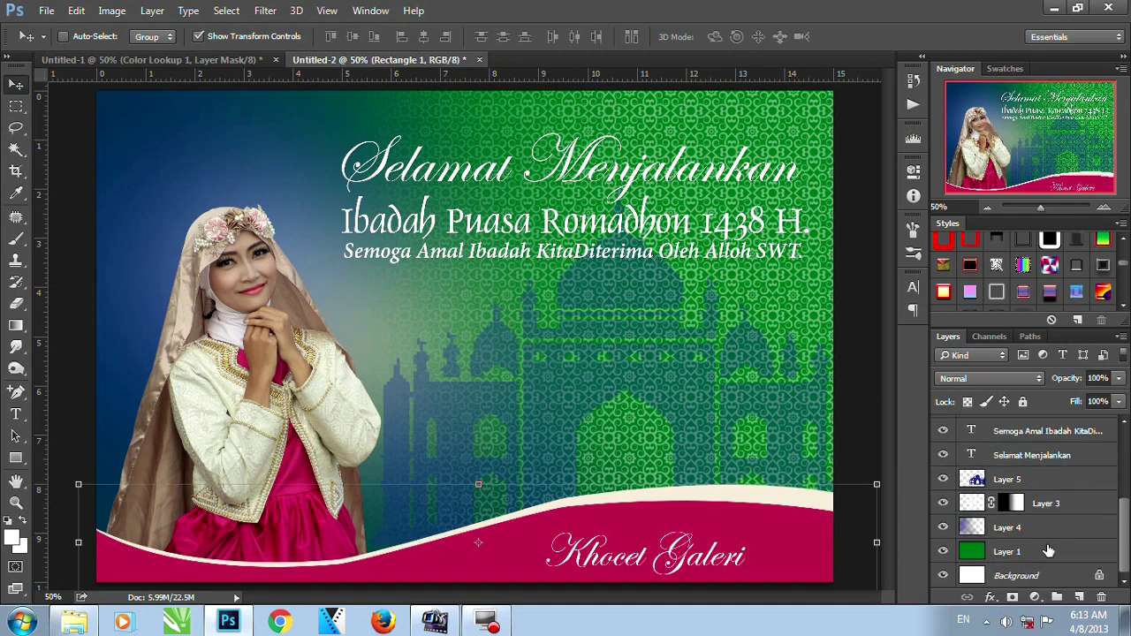
{"action": "left_click", "coordinate": [1043, 530]}
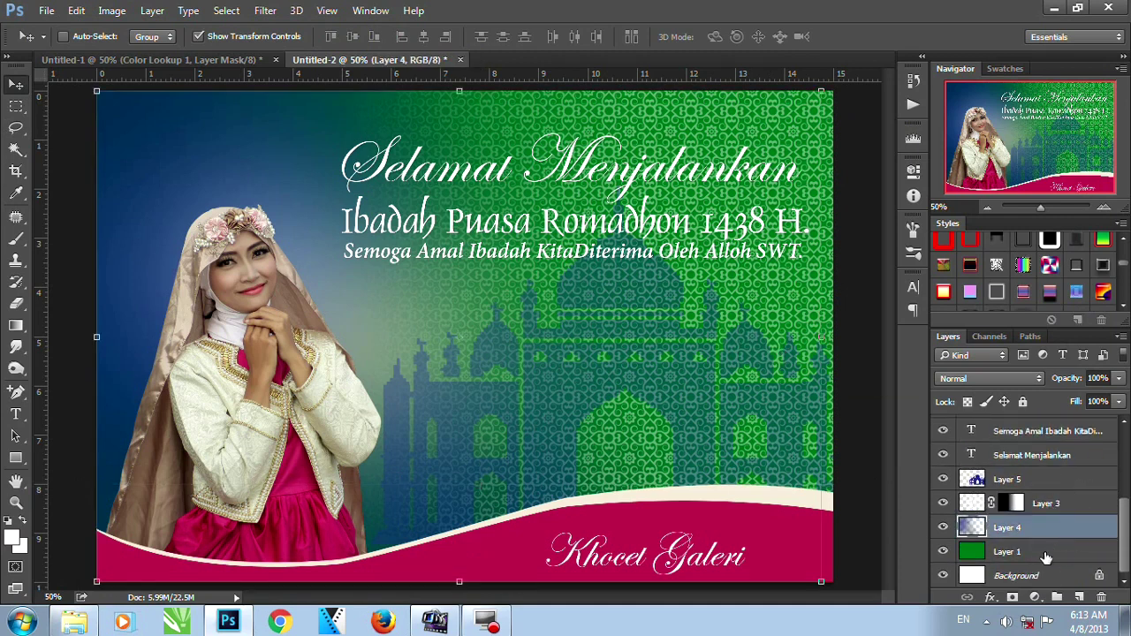
{"action": "left_click", "coordinate": [1043, 553]}
{"action": "left_click", "coordinate": [1037, 598]}
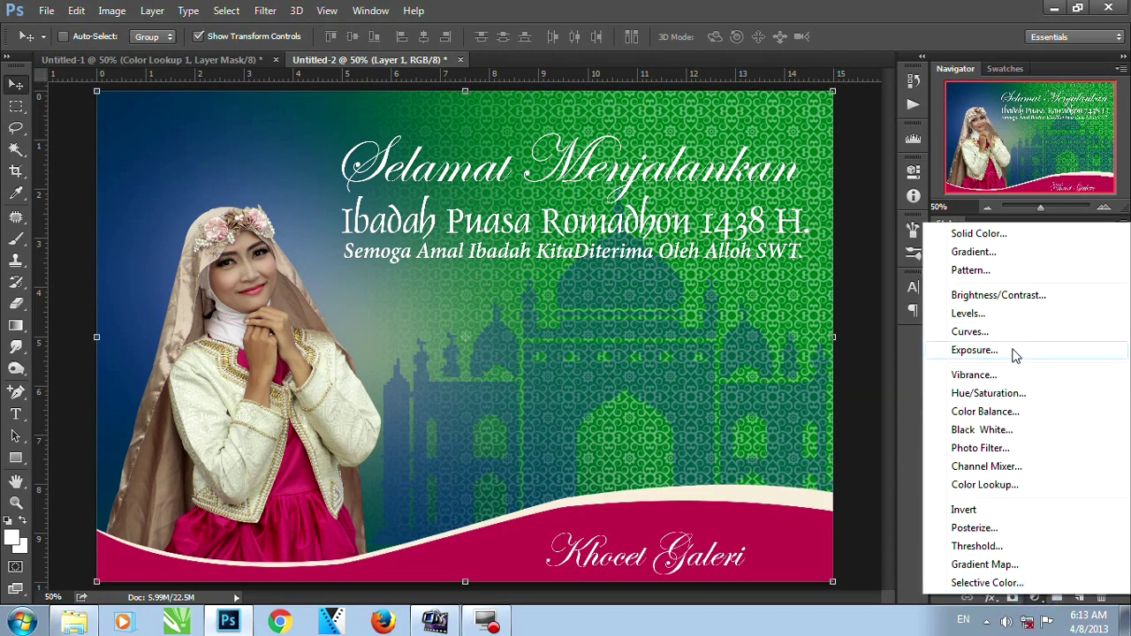
{"action": "left_click", "coordinate": [969, 331]}
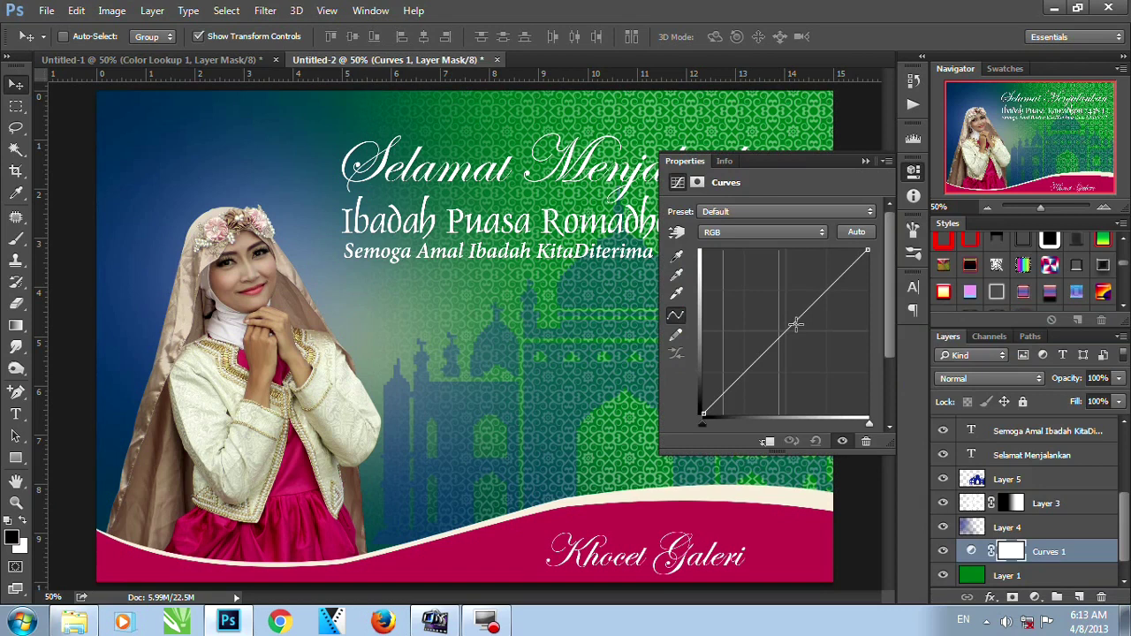
{"action": "left_click_drag", "start_coordinate": [795, 324], "coordinate": [790, 338]}
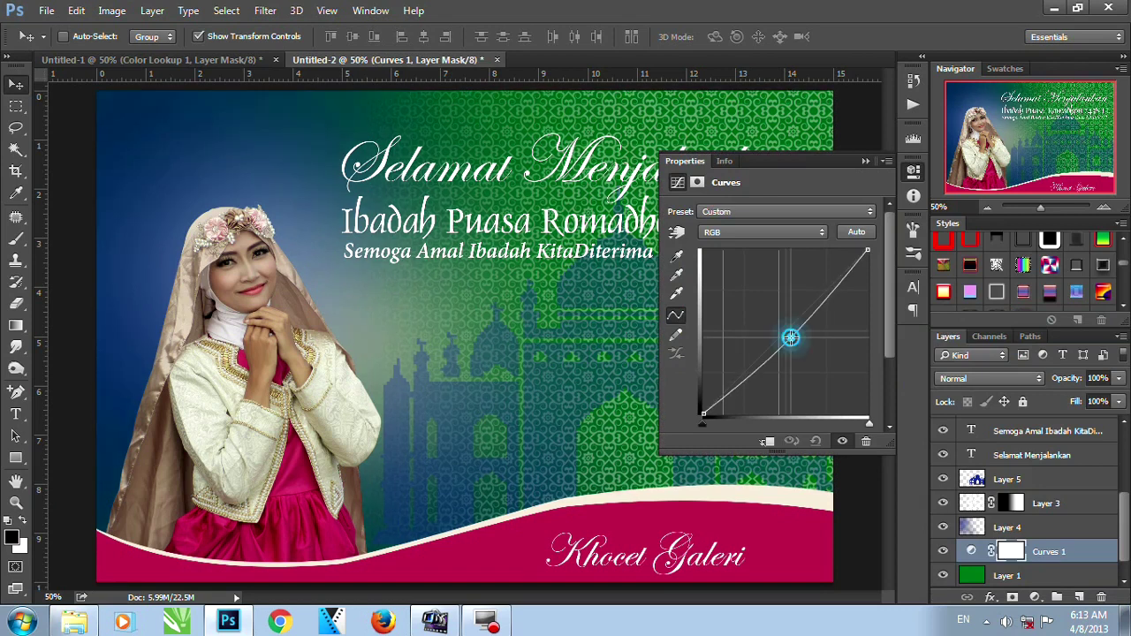
{"action": "left_click", "coordinate": [865, 161]}
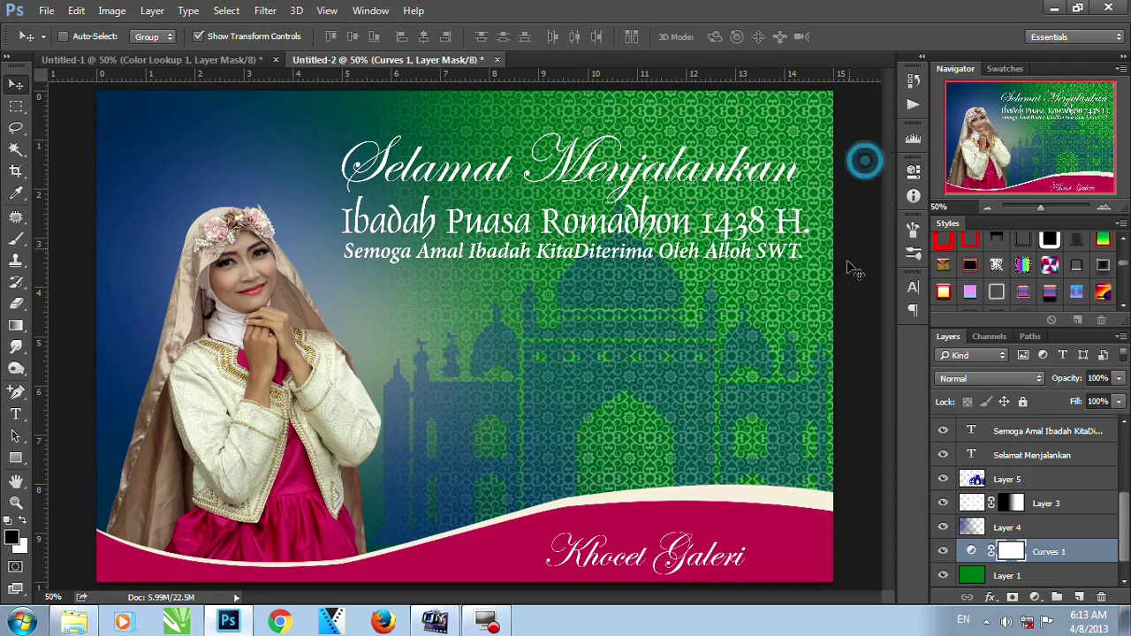
- Move the three greeting text layers together about 1.4 cm down and slightly to the right
{"action": "left_click", "coordinate": [1034, 435]}
{"action": "scroll", "coordinate": [1034, 459], "scroll_direction": "up", "scroll_amount": 2}
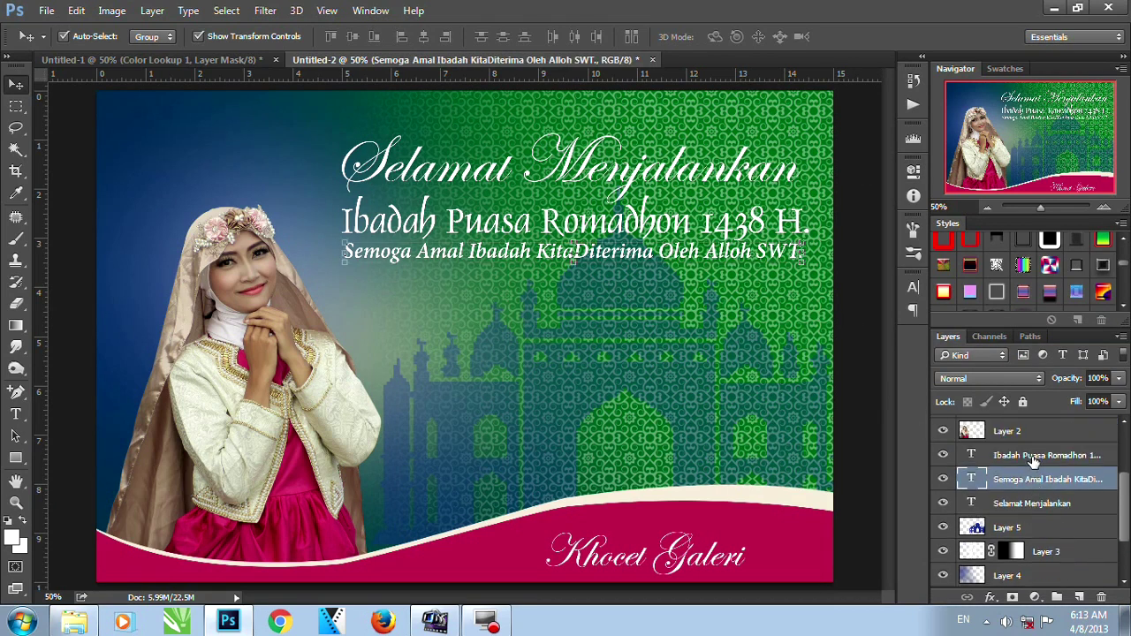
{"action": "left_click", "coordinate": [1032, 502]}
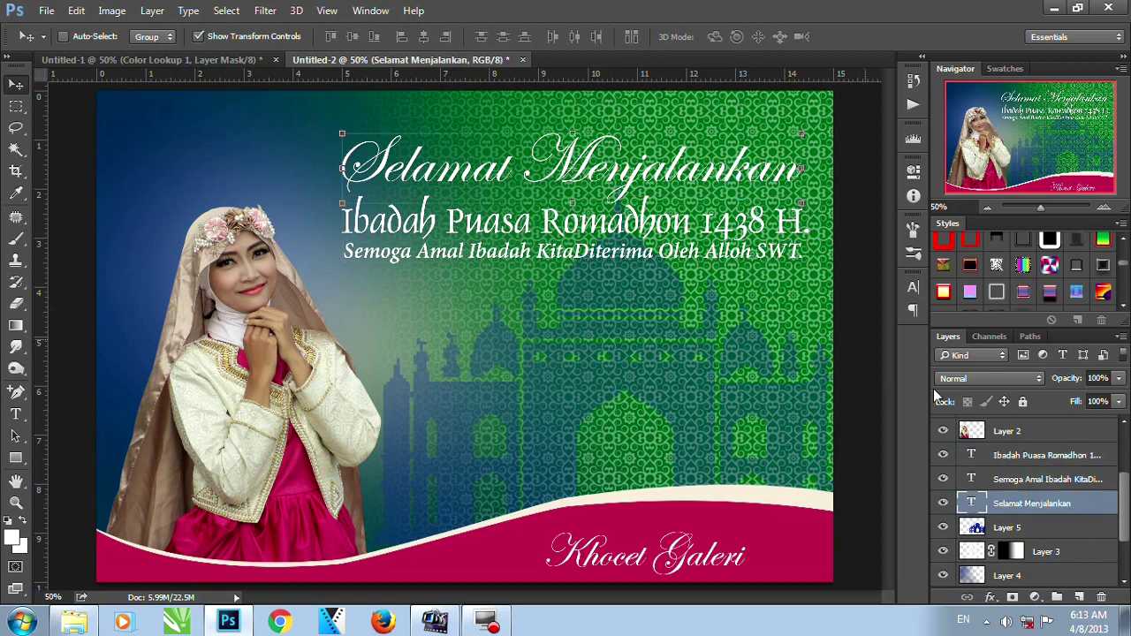
{"action": "left_click", "coordinate": [1030, 483]}
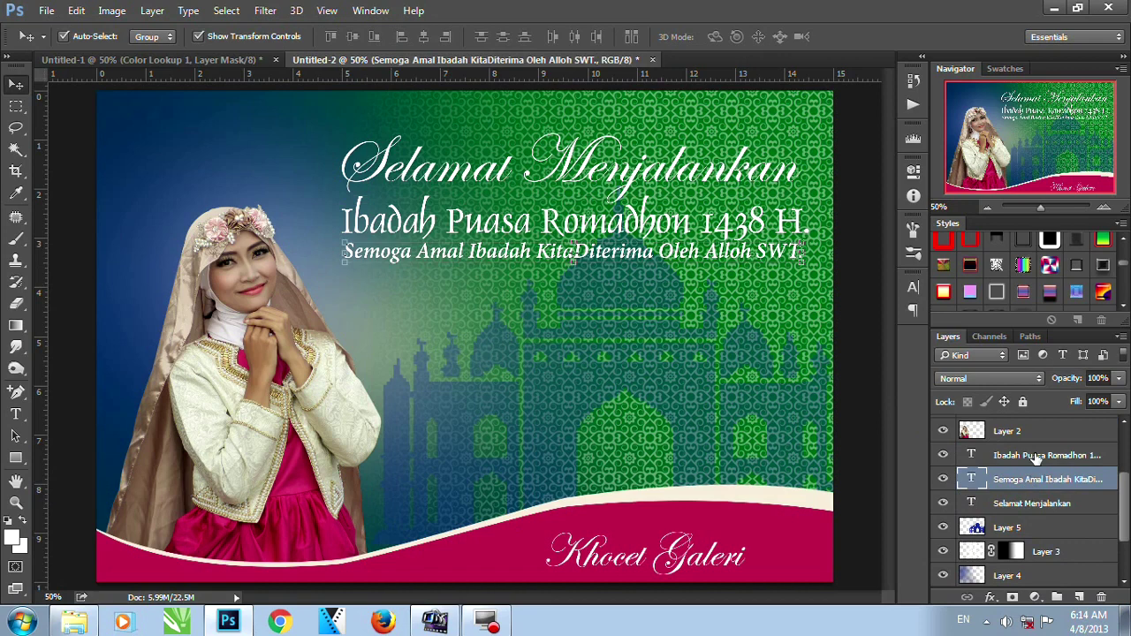
{"action": "left_click", "coordinate": [1036, 455], "text": "ctrl"}
{"action": "left_click", "coordinate": [1041, 503], "text": "ctrl"}
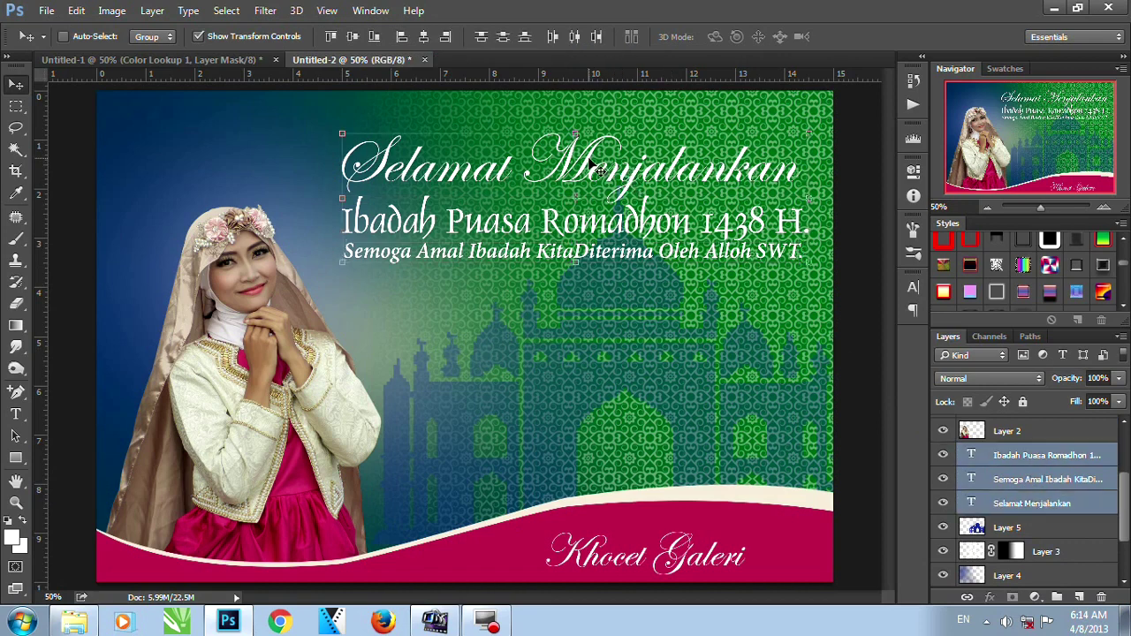
{"action": "left_click_drag", "start_coordinate": [593, 168], "coordinate": [605, 241]}
- Enable a Gradient Overlay layer style on the "Selamat Menjalankan" text layer
{"action": "left_click", "coordinate": [1009, 462]}
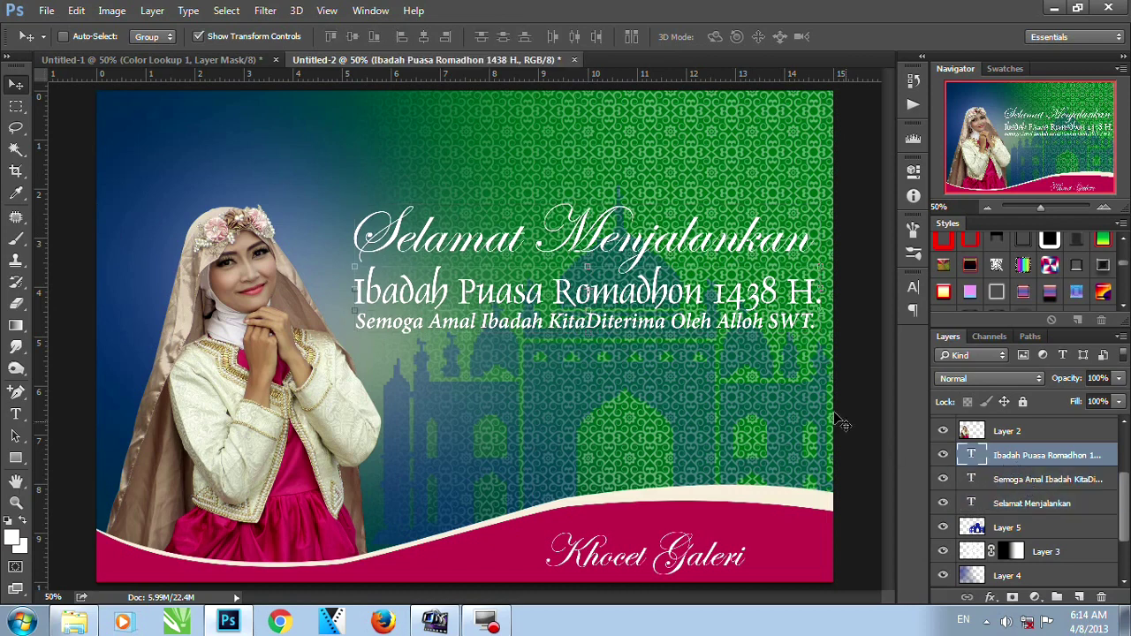
{"action": "left_click", "coordinate": [1025, 482]}
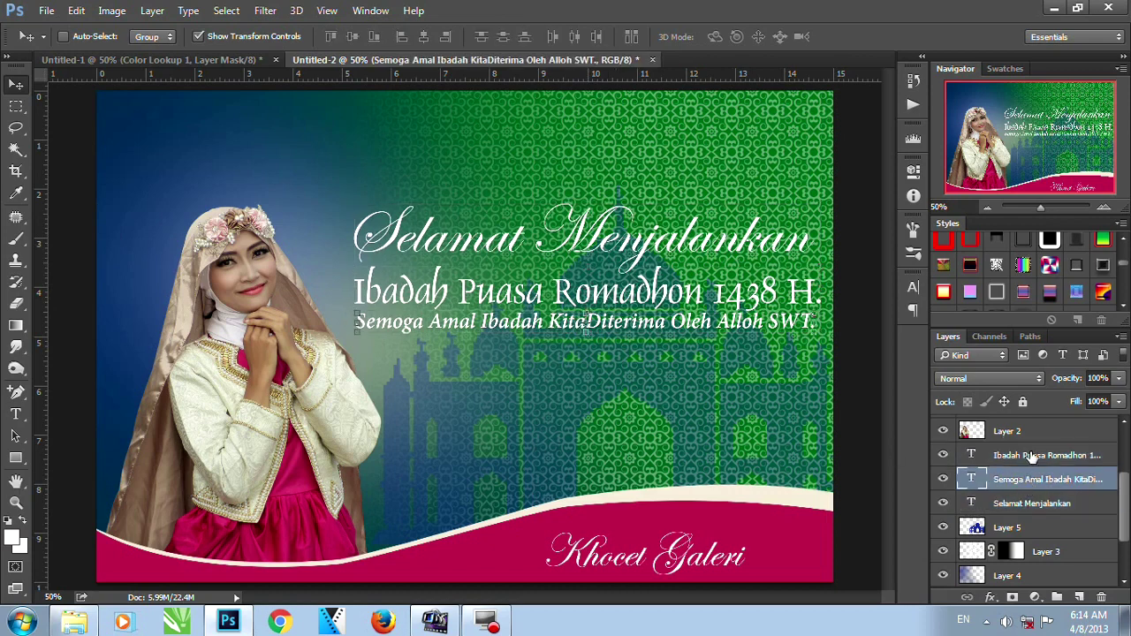
{"action": "right_click", "coordinate": [1032, 503]}
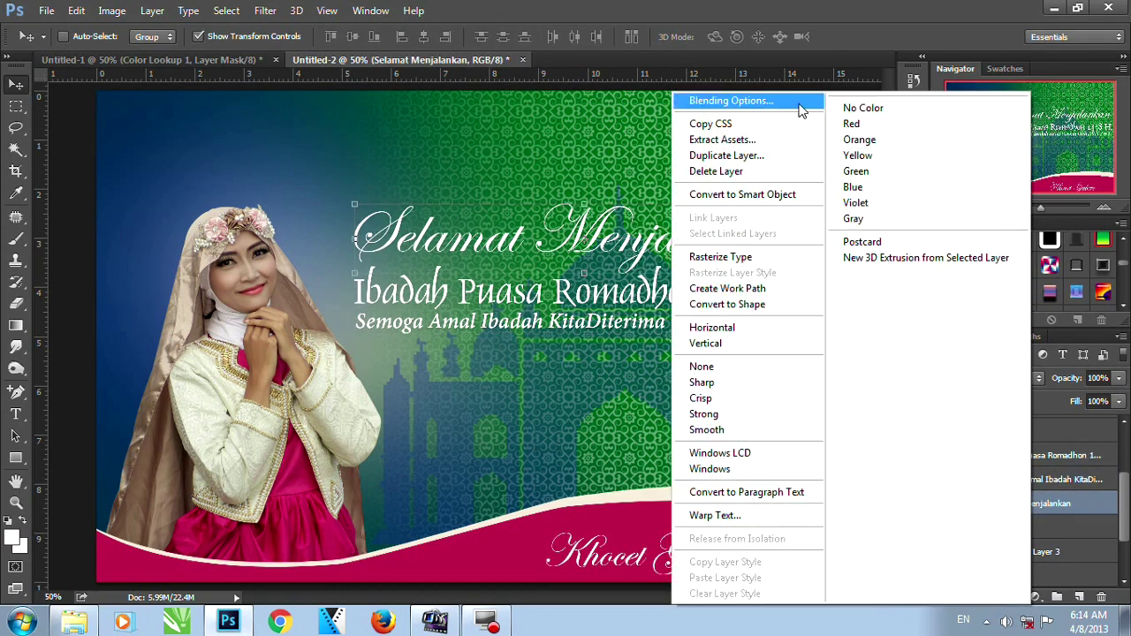
{"action": "left_click", "coordinate": [751, 101]}
{"action": "left_click_drag", "start_coordinate": [505, 71], "coordinate": [889, 113]}
{"action": "left_click", "coordinate": [751, 326]}
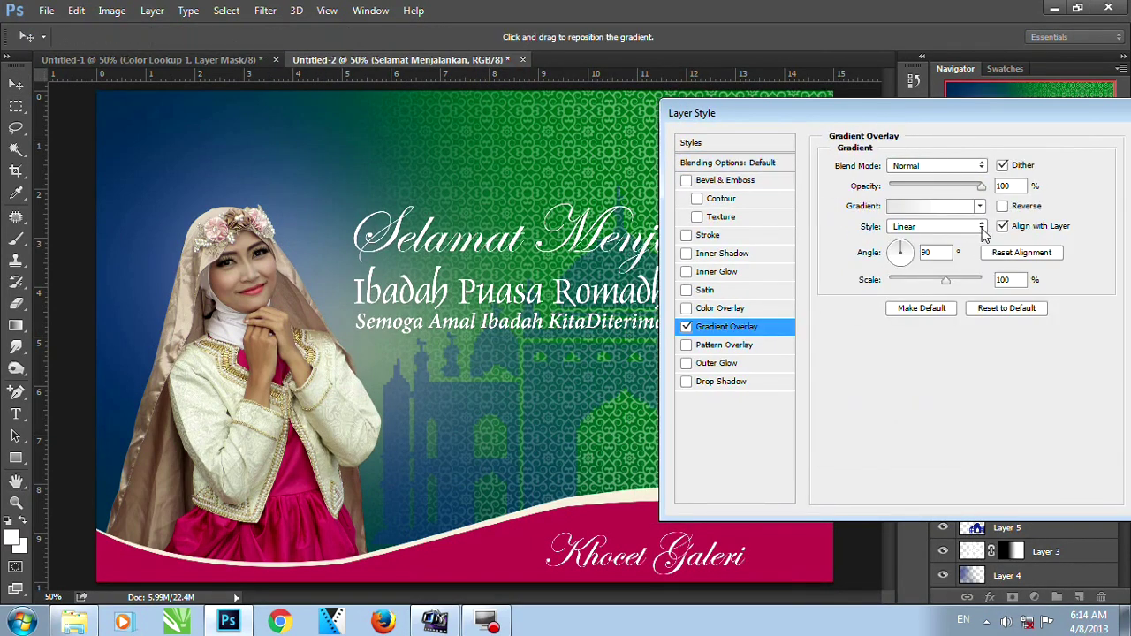
- Choose the orange-yellow-orange preset as the gradient for the "Selamat Menjalankan" overlay
{"action": "left_click", "coordinate": [980, 206]}
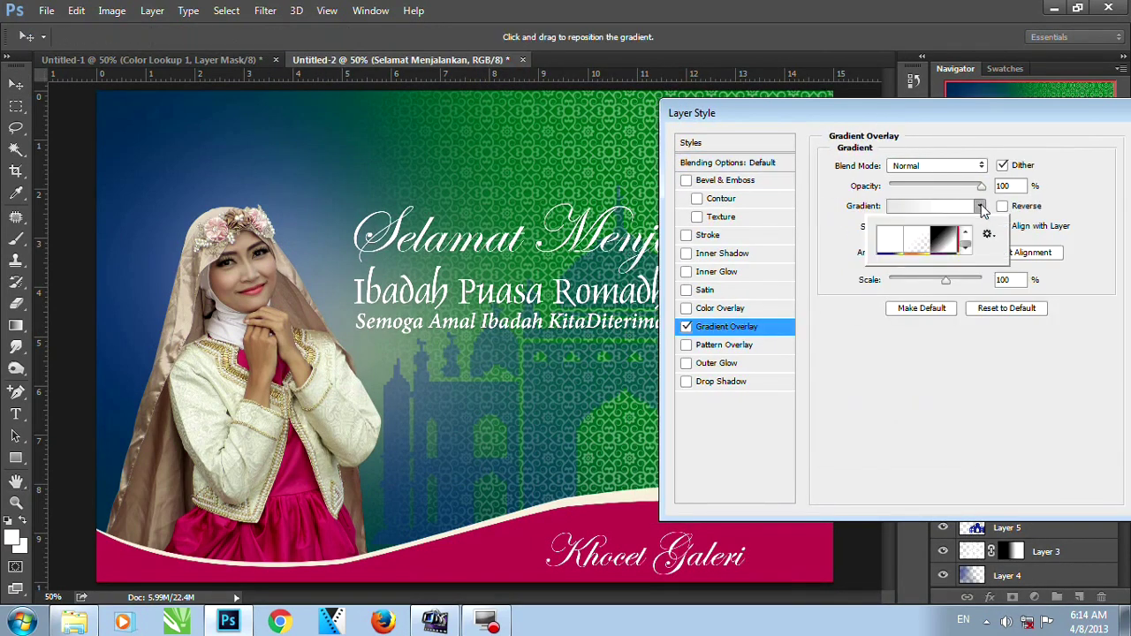
{"action": "left_click", "coordinate": [967, 250]}
{"action": "left_click", "coordinate": [967, 250]}
{"action": "left_click", "coordinate": [966, 250]}
{"action": "left_click", "coordinate": [967, 250]}
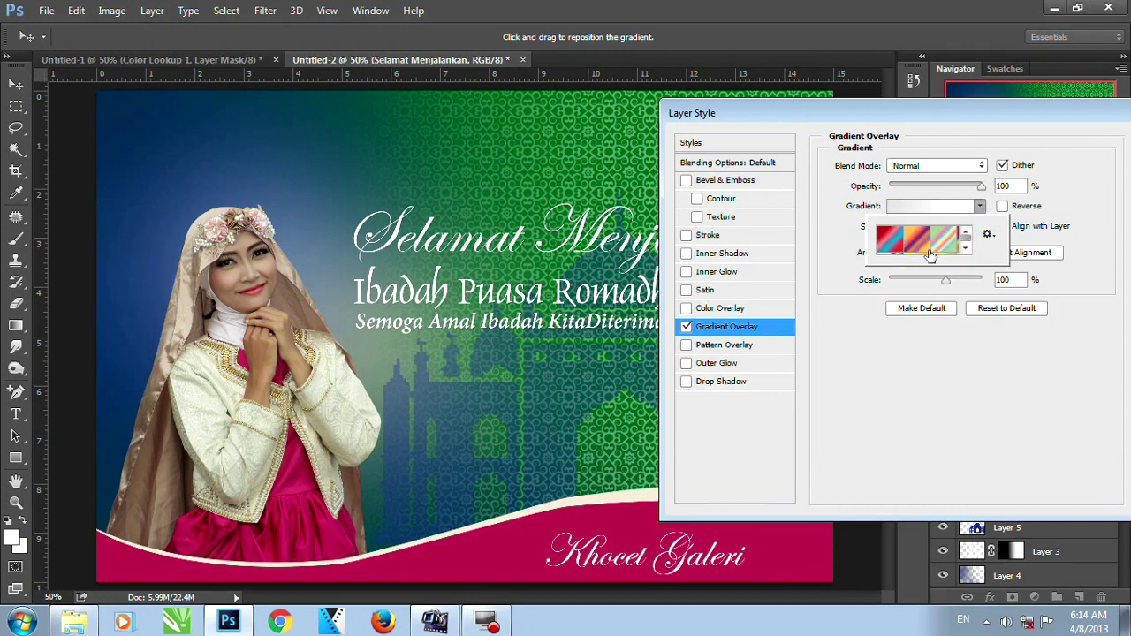
{"action": "left_click", "coordinate": [966, 234]}
{"action": "left_click", "coordinate": [966, 233]}
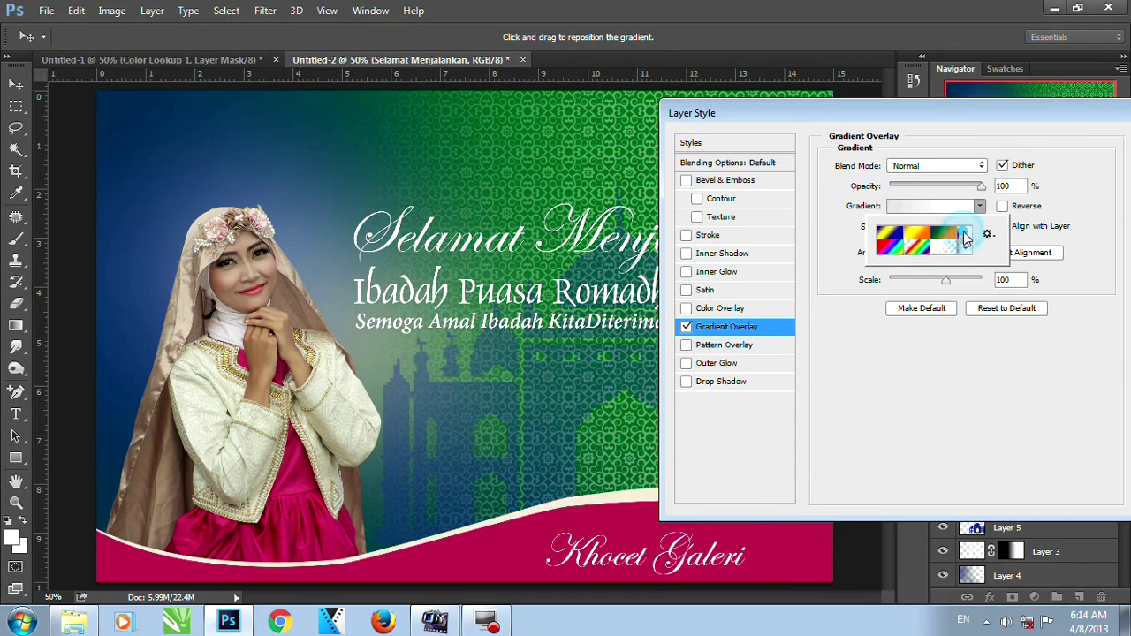
{"action": "left_click", "coordinate": [919, 234]}
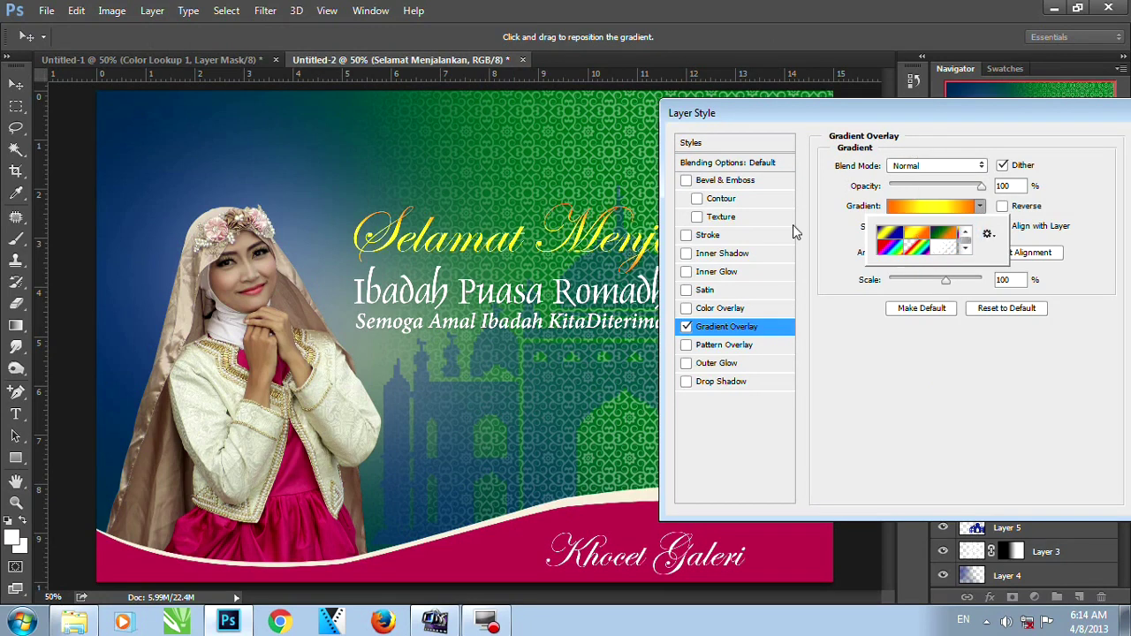
- Add a Drop Shadow to "Selamat Menjalankan" with distance 26 px, spread 12% and size 35 px
{"action": "left_click", "coordinate": [721, 381]}
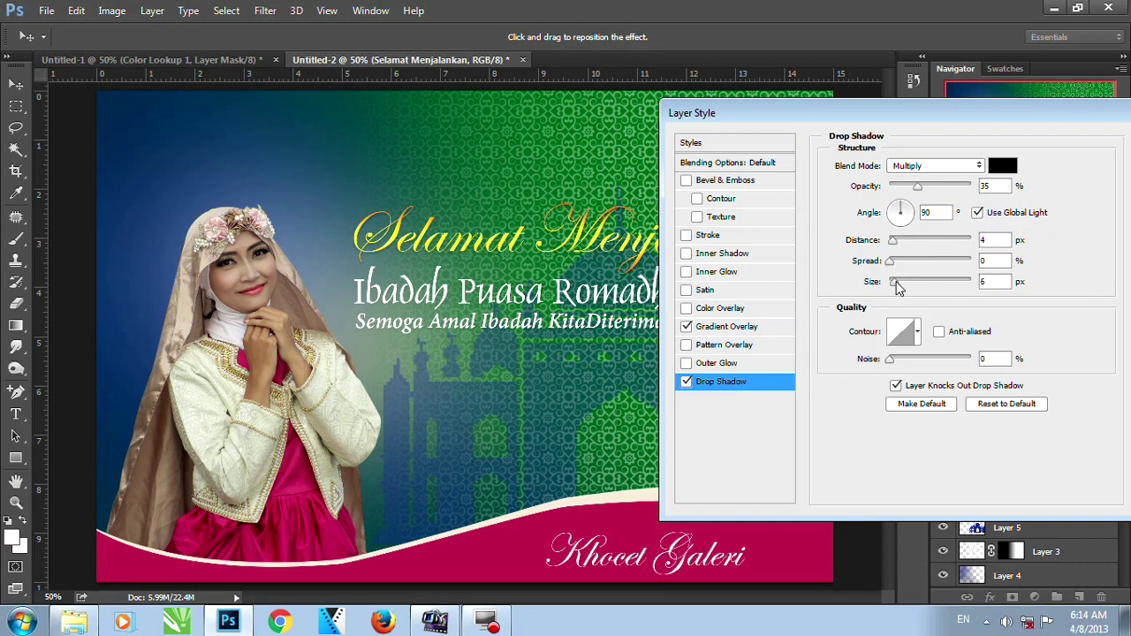
{"action": "left_click_drag", "start_coordinate": [896, 284], "coordinate": [905, 282]}
{"action": "left_click_drag", "start_coordinate": [892, 241], "coordinate": [900, 262]}
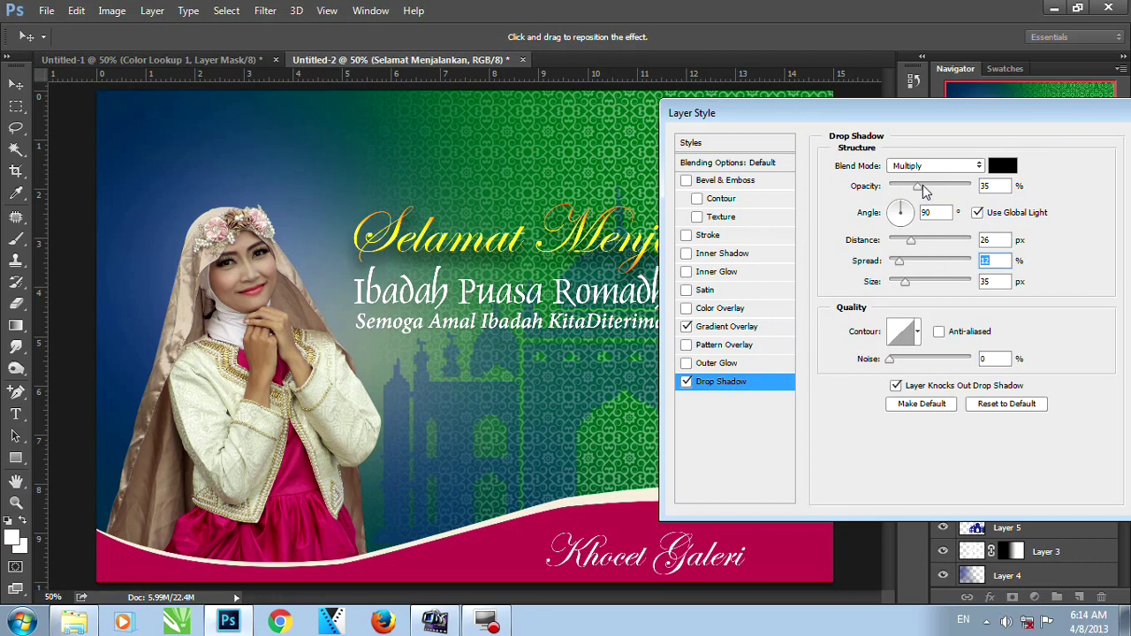
- Add a white 2 px Stroke positioned outside the "Selamat Menjalankan" letters and apply the layer style
{"action": "left_click", "coordinate": [758, 235]}
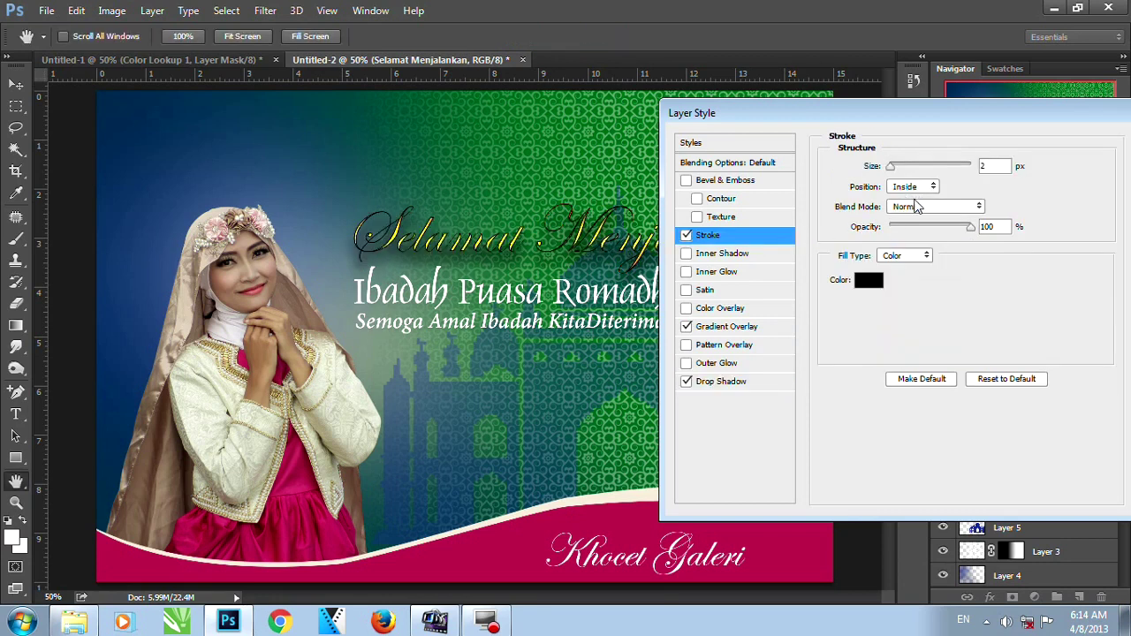
{"action": "left_click", "coordinate": [869, 281]}
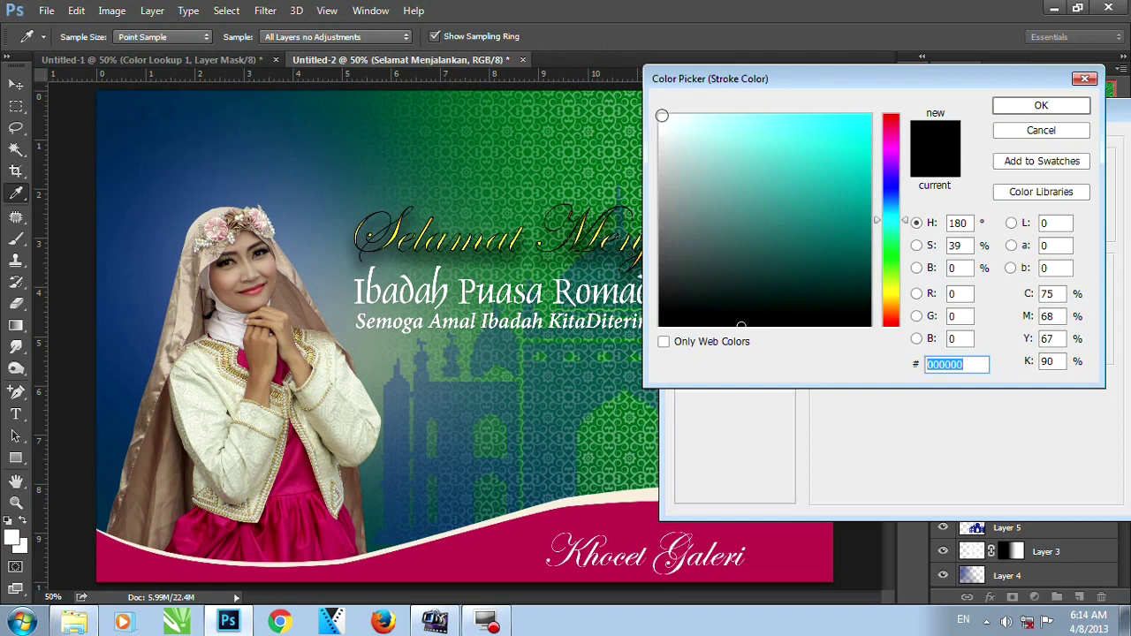
{"action": "left_click", "coordinate": [661, 115]}
{"action": "left_click", "coordinate": [1016, 106]}
{"action": "left_click", "coordinate": [932, 187]}
{"action": "left_click", "coordinate": [919, 204]}
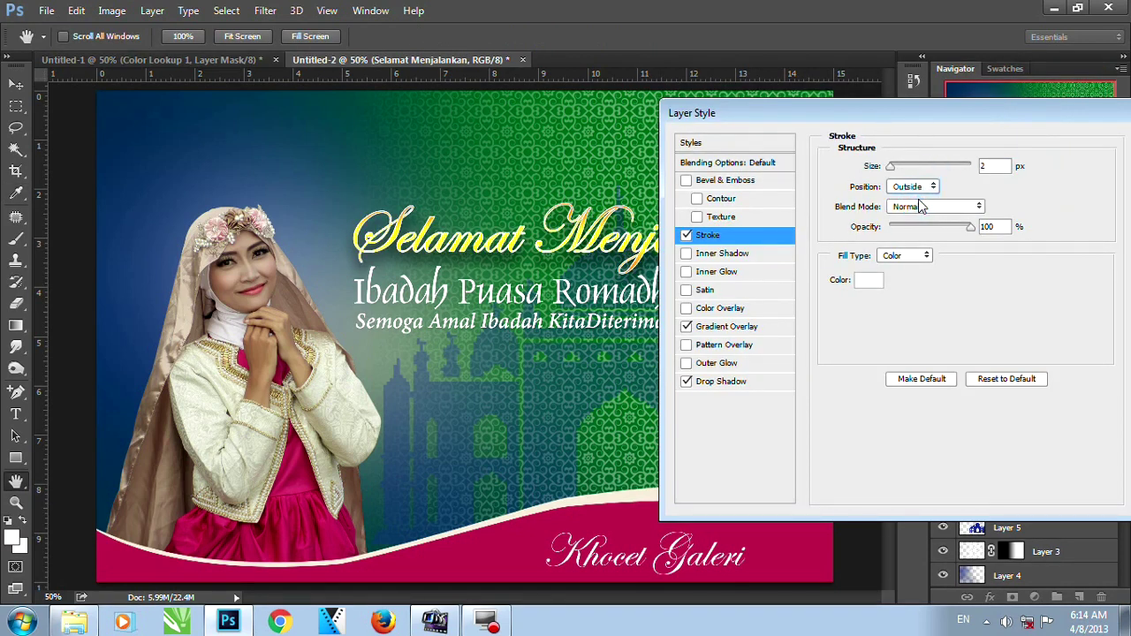
{"action": "left_click_drag", "start_coordinate": [928, 107], "coordinate": [509, 274]}
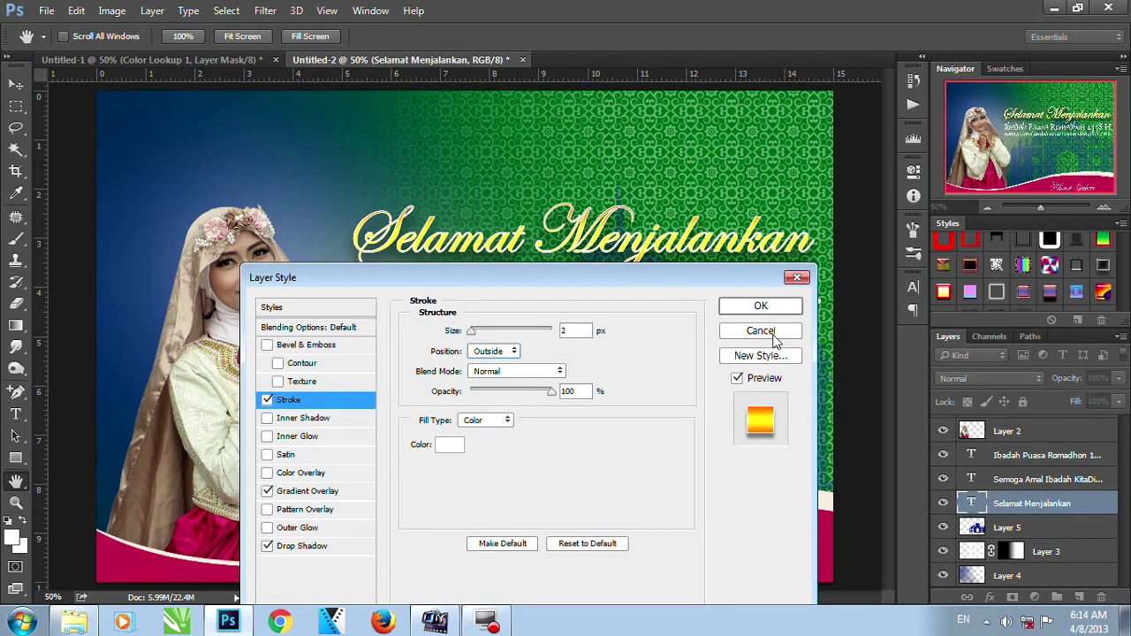
{"action": "left_click", "coordinate": [783, 305]}
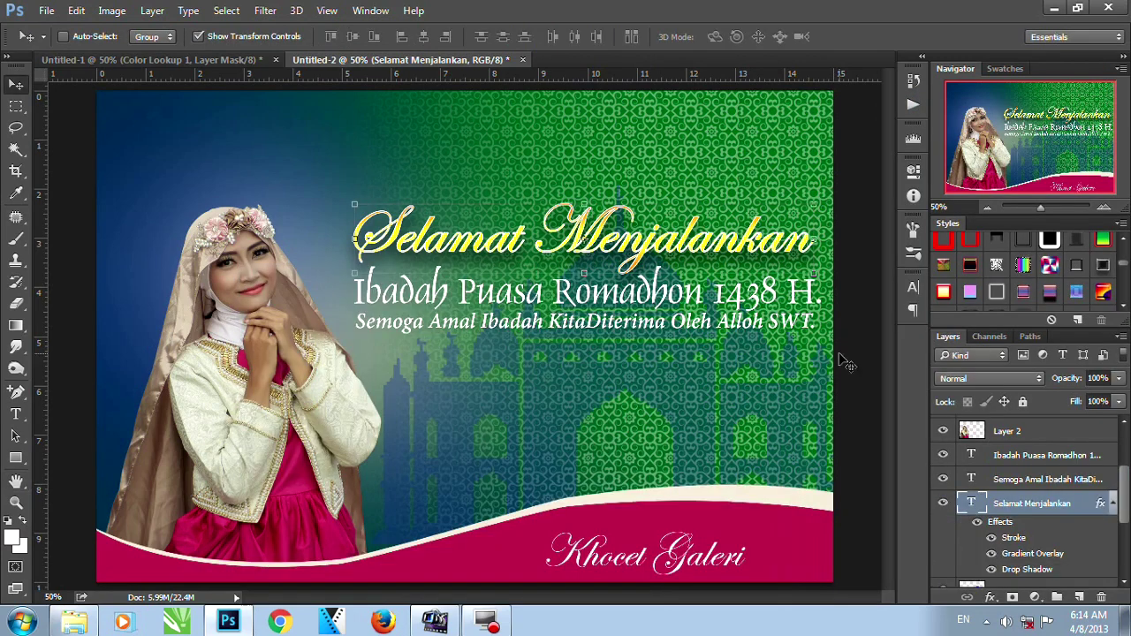
{"action": "left_click", "coordinate": [990, 209]}
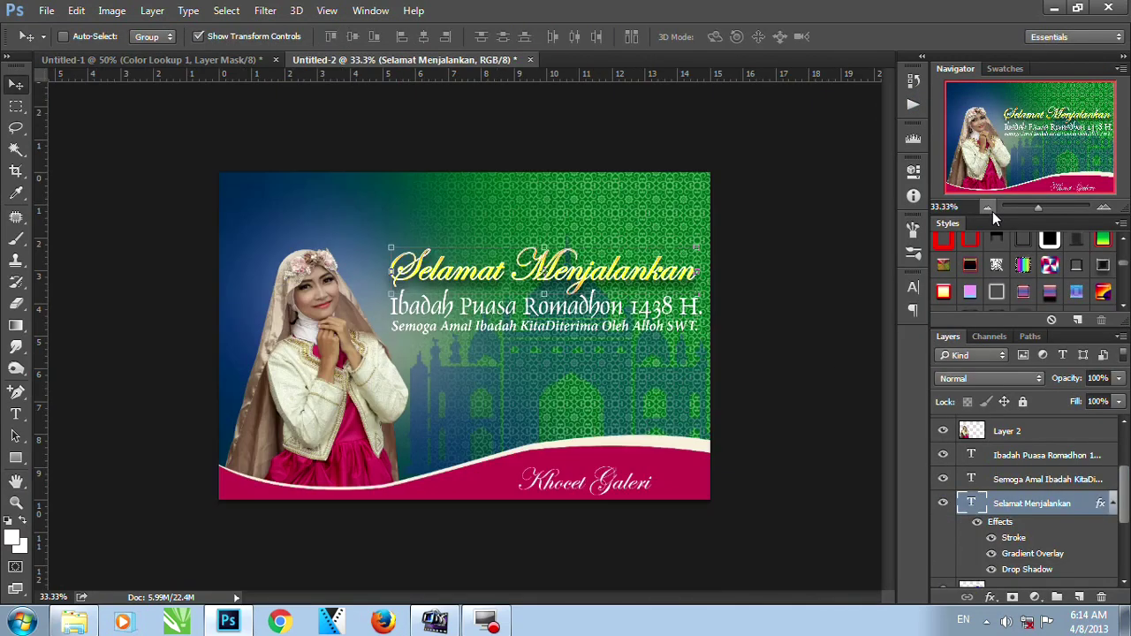
- Stamp all visible layers into a new layer above "Khocet Galeri" and add a Color Lookup adjustment layer over it
{"action": "left_click", "coordinate": [1103, 209]}
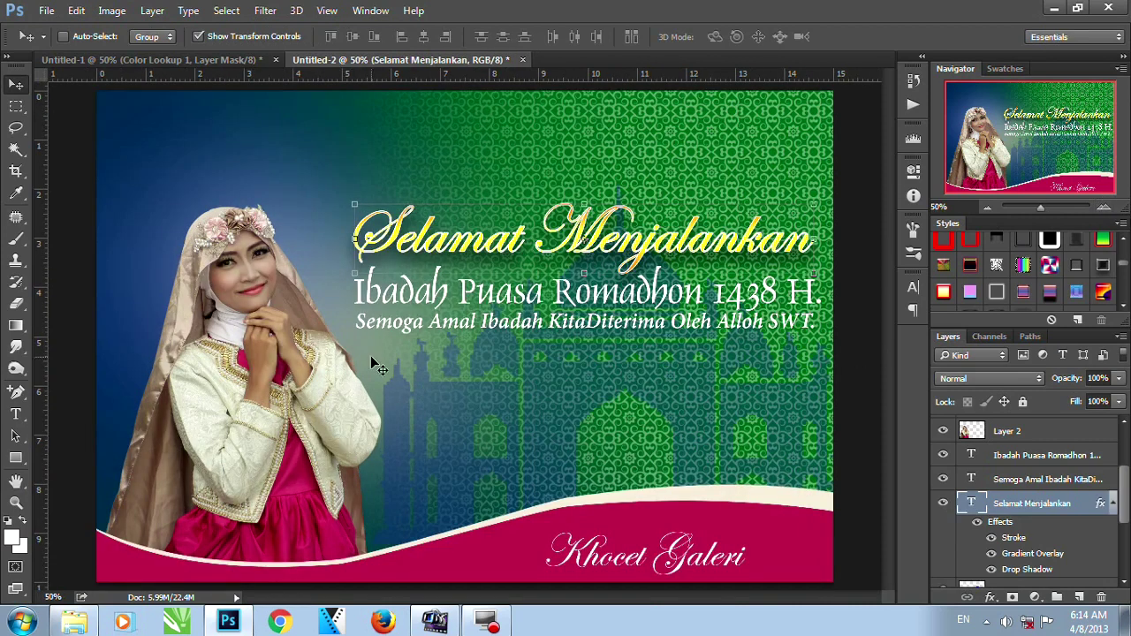
{"action": "left_click", "coordinate": [1034, 430]}
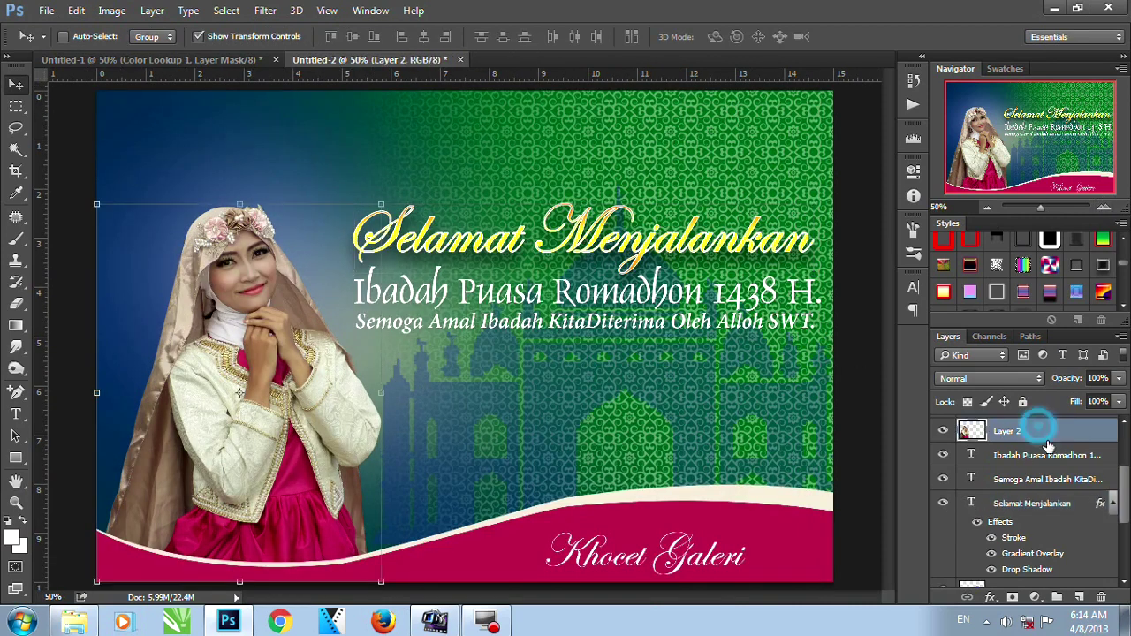
{"action": "scroll", "coordinate": [1051, 447], "scroll_direction": "up", "scroll_amount": 3}
{"action": "left_click", "coordinate": [1055, 430]}
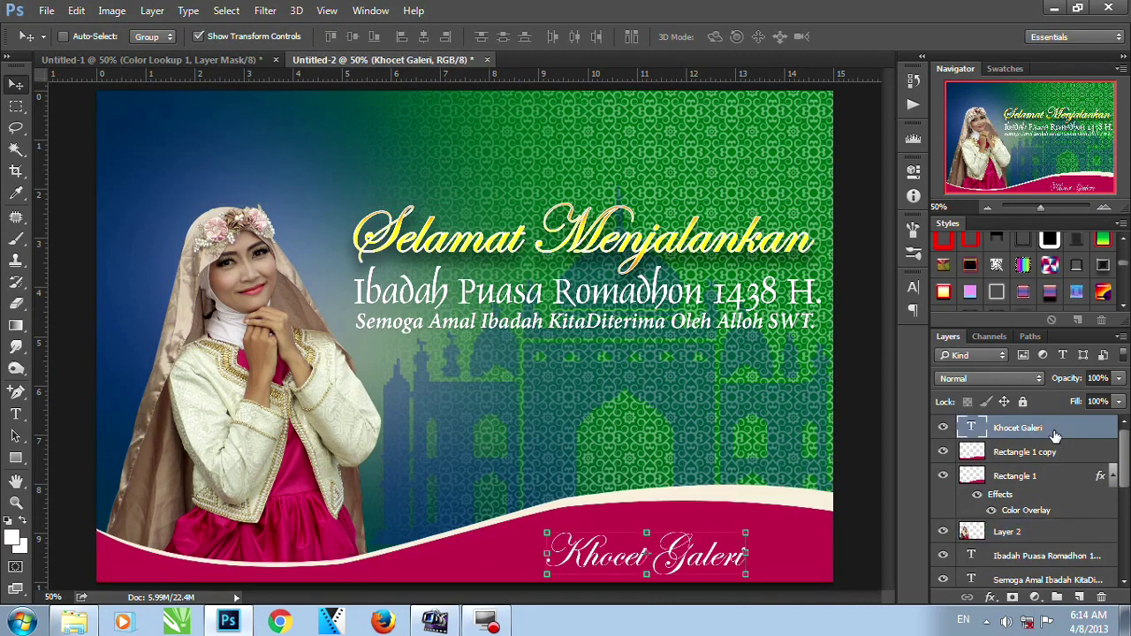
{"action": "key", "text": "ctrl+alt+shift+e"}
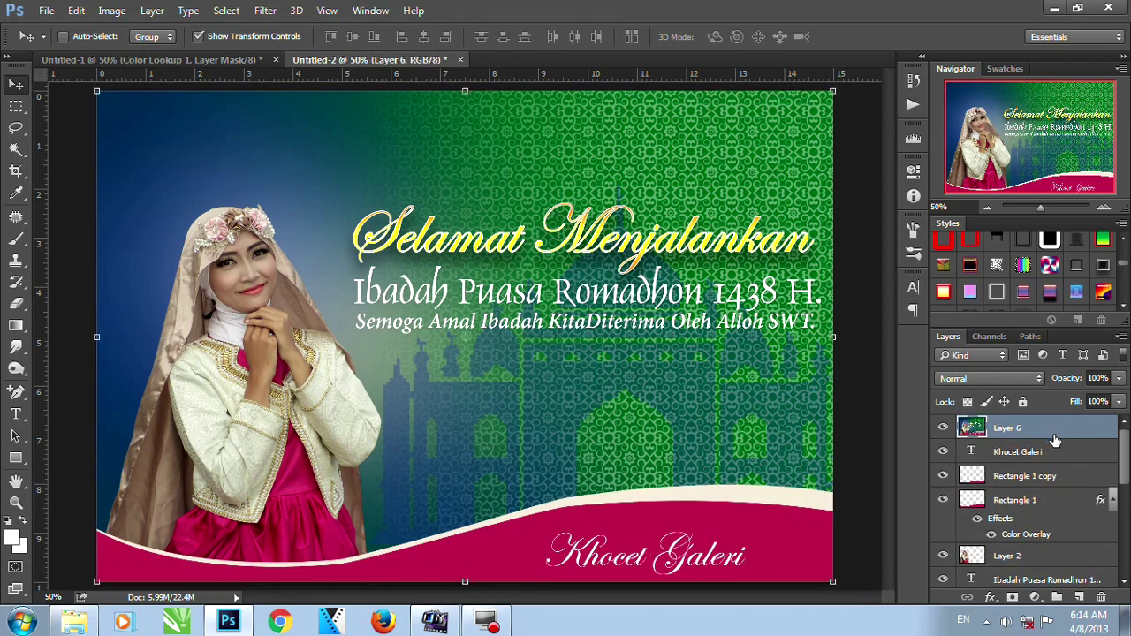
{"action": "left_click", "coordinate": [1036, 597]}
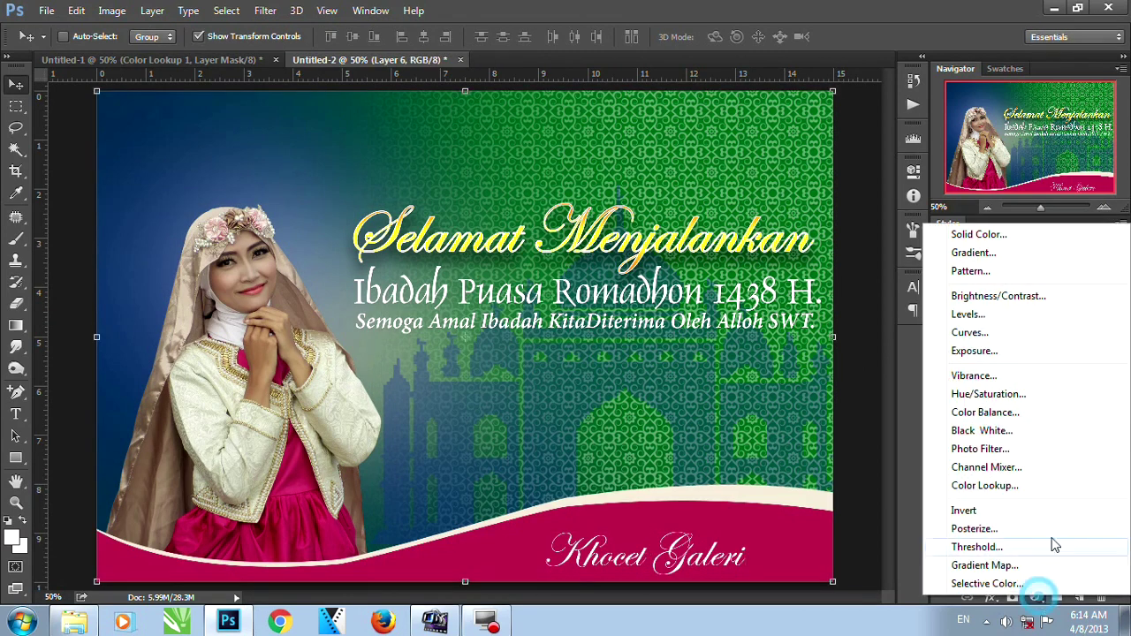
{"action": "left_click", "coordinate": [1034, 493]}
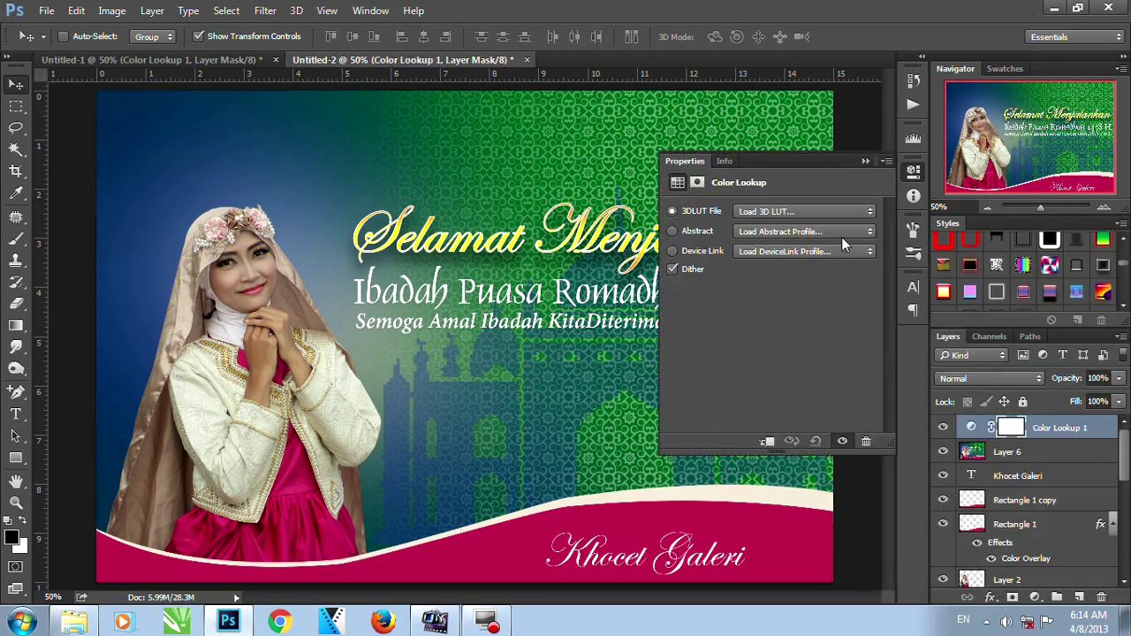
- Try the 2Strip, 3Strip and Bleach Bypass looks as the 3DLUT file of the Color Lookup adjustment
{"action": "left_click", "coordinate": [833, 215]}
{"action": "left_click", "coordinate": [814, 266]}
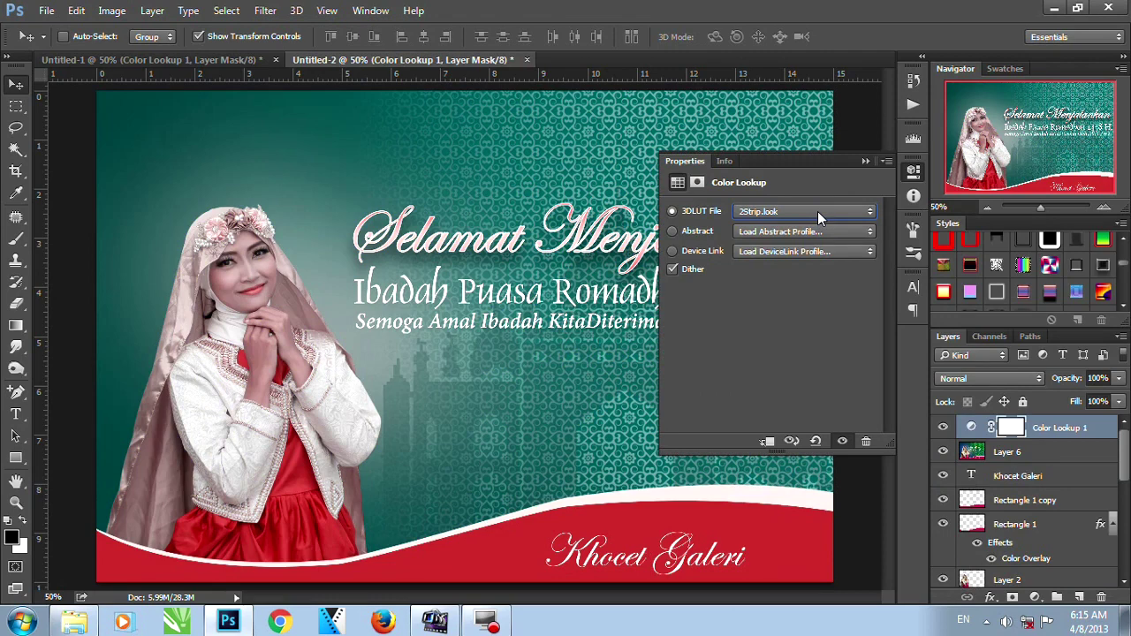
{"action": "left_click", "coordinate": [817, 212]}
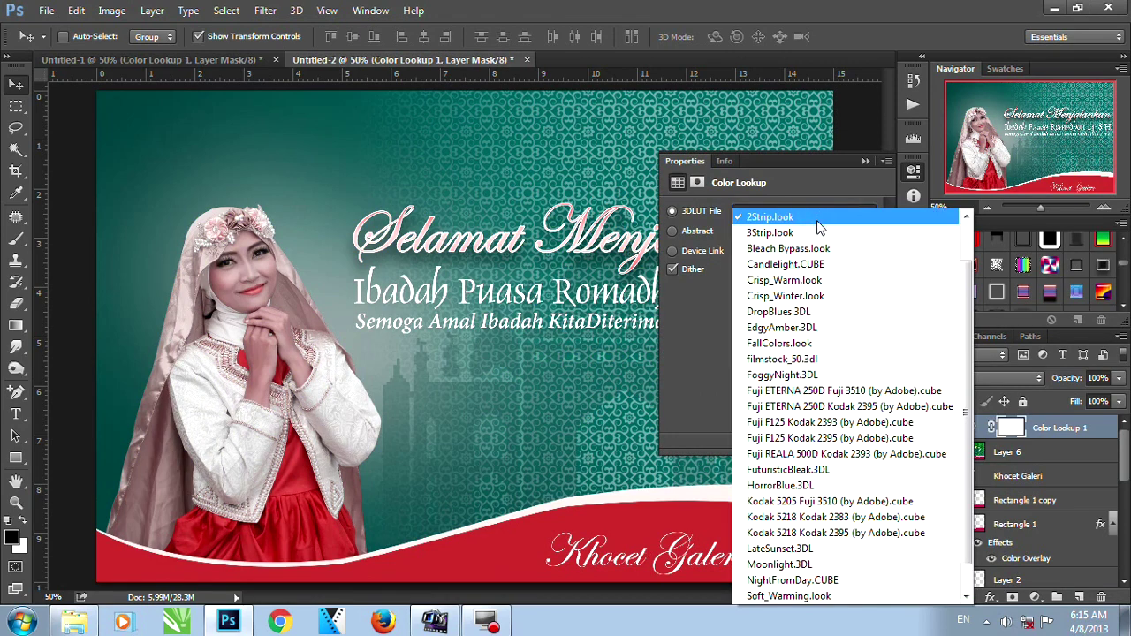
{"action": "left_click", "coordinate": [813, 228]}
{"action": "left_click", "coordinate": [810, 211]}
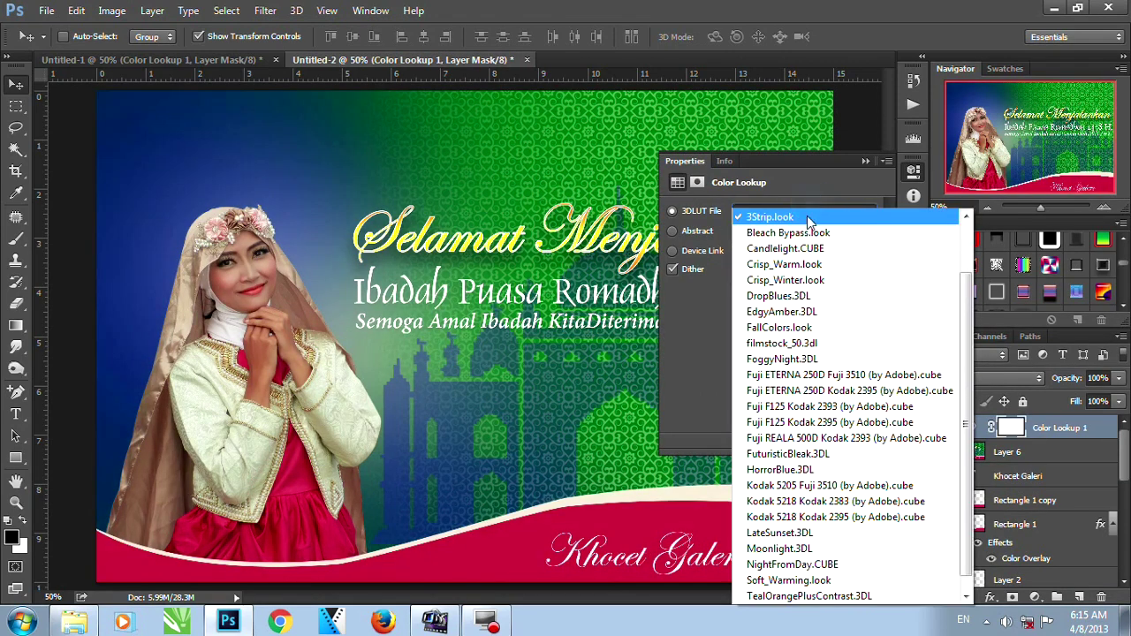
{"action": "left_click", "coordinate": [806, 230]}
- Set the Color Lookup's 3DLUT file to Crisp_Warm.look and reduce the adjustment layer's opacity to 55%
{"action": "left_click", "coordinate": [804, 214]}
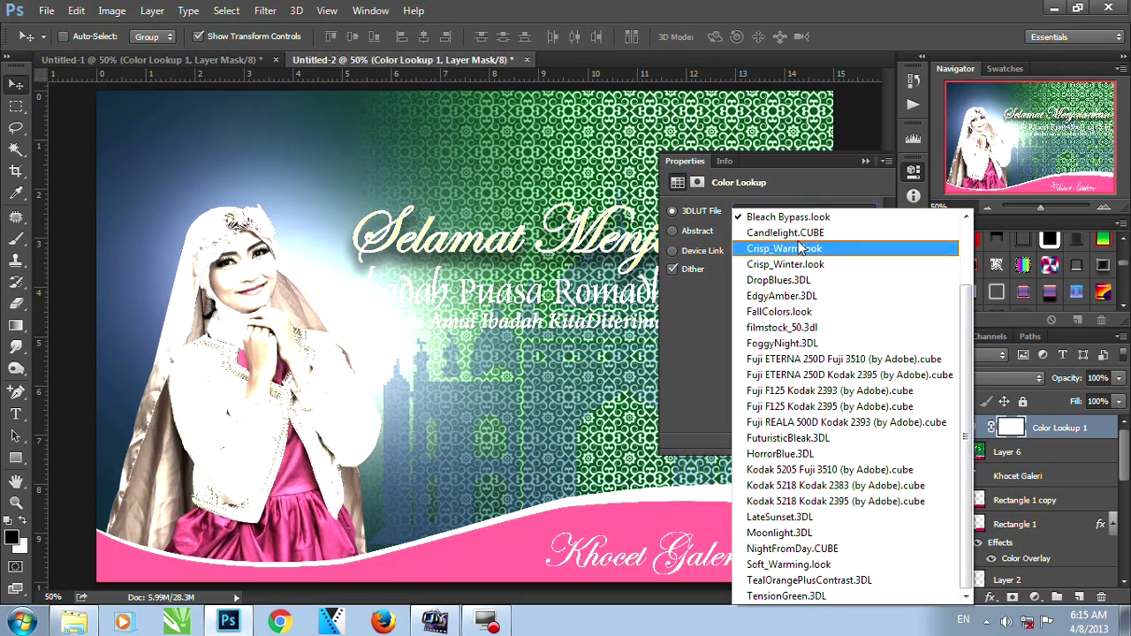
{"action": "left_click", "coordinate": [799, 251]}
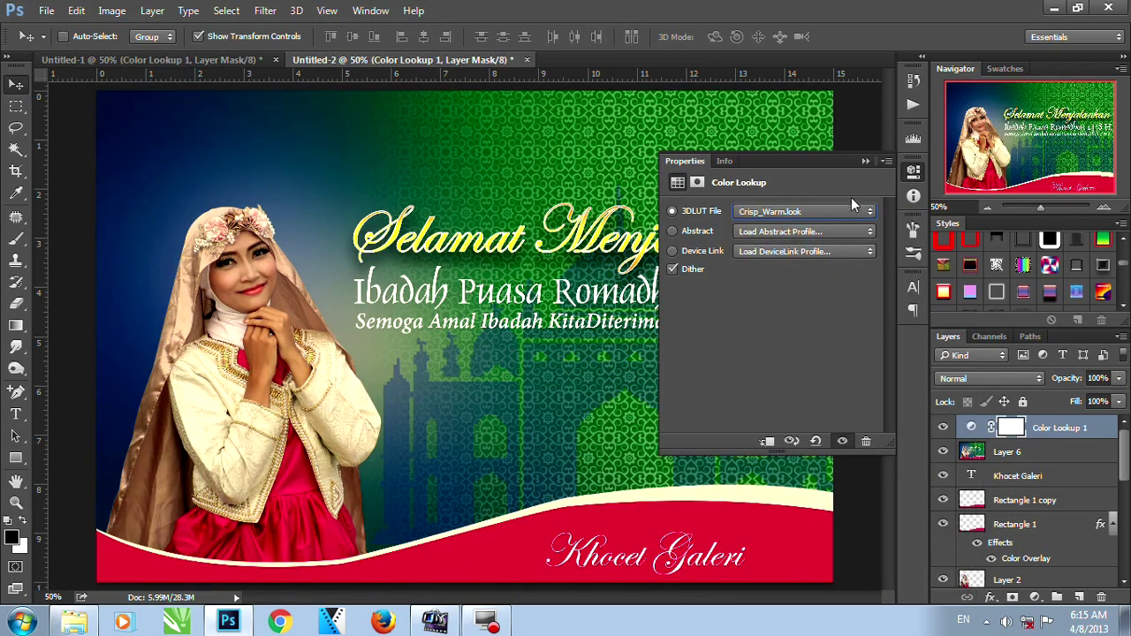
{"action": "left_click", "coordinate": [865, 162]}
{"action": "left_click", "coordinate": [1119, 378]}
{"action": "left_click_drag", "start_coordinate": [1112, 398], "coordinate": [1071, 397]}
- Save the card as a JPEG named "Ucapan Puasa 2" in the Membuat Ucapan Puasa folder, with Maximum quality 12 and Baseline ("Standard") format
{"action": "left_click", "coordinate": [45, 11]}
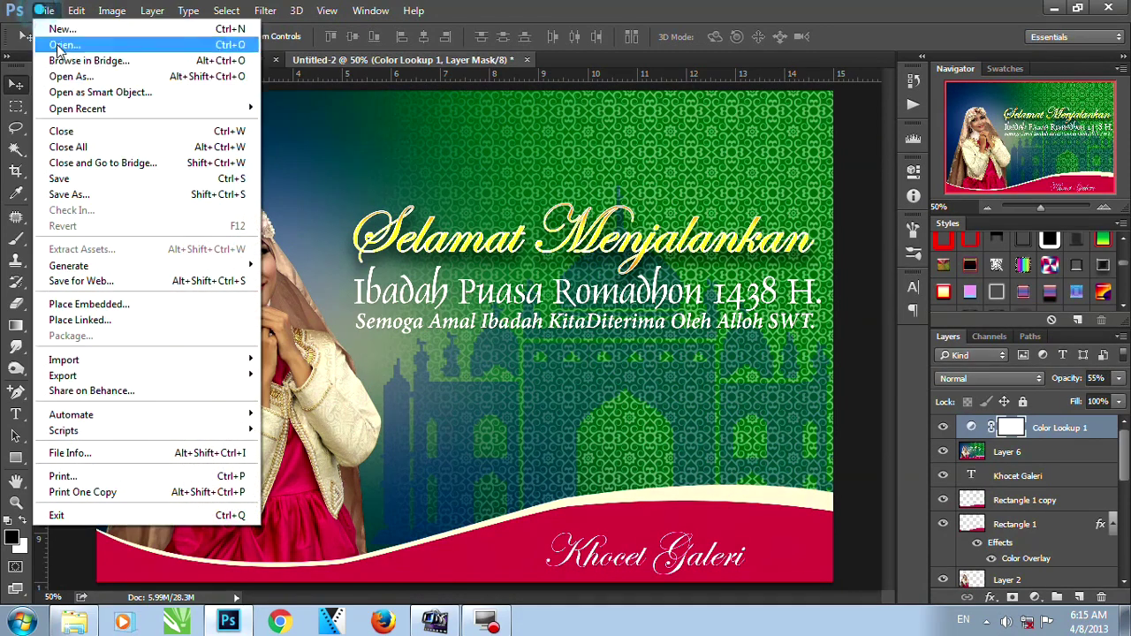
{"action": "left_click", "coordinate": [101, 193]}
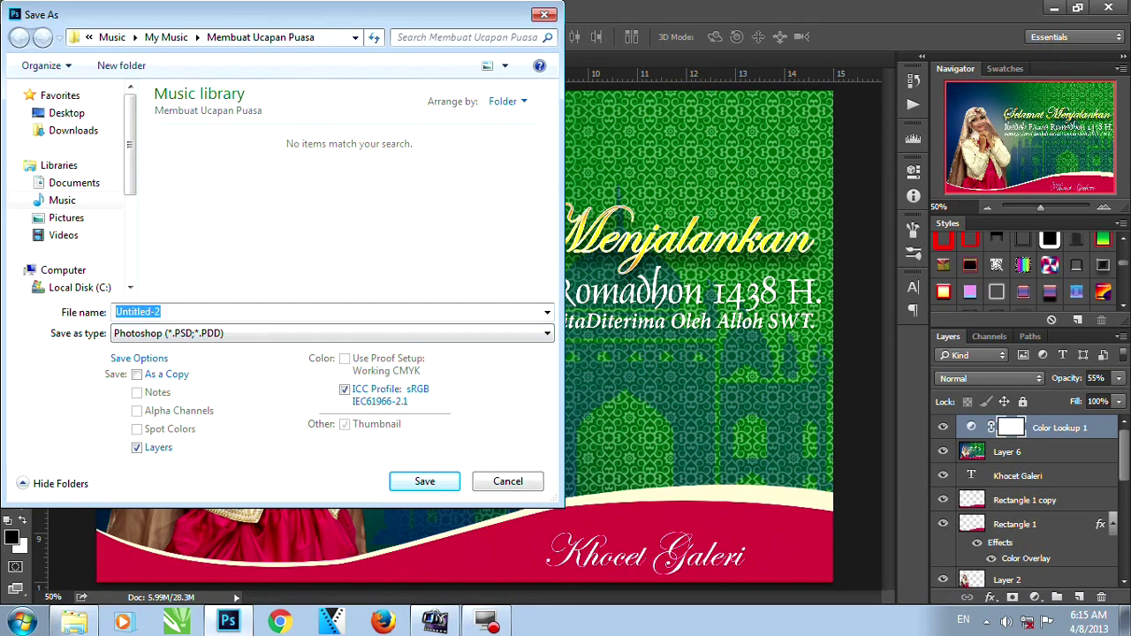
{"action": "type", "text": "Ucapan P"}
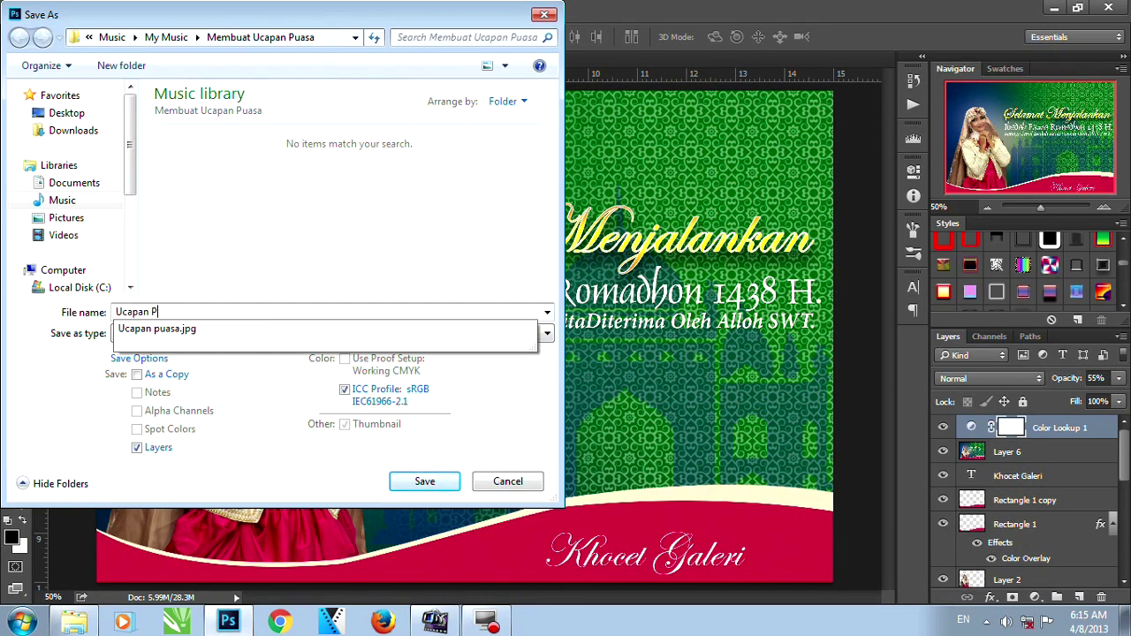
{"action": "type", "text": "uasa 2"}
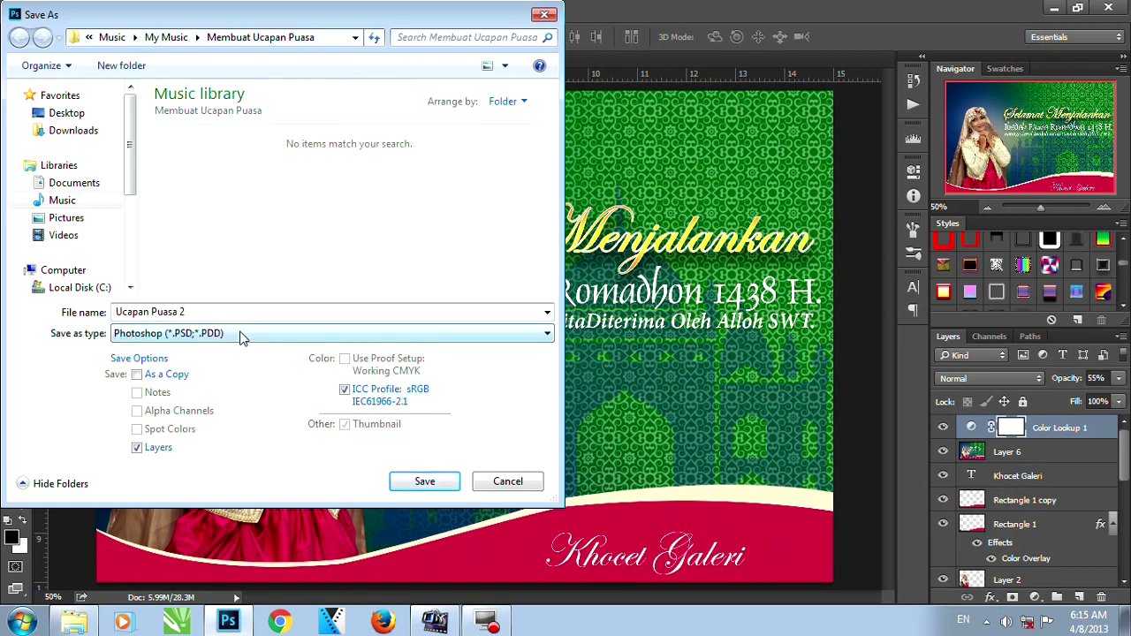
{"action": "left_click", "coordinate": [242, 336]}
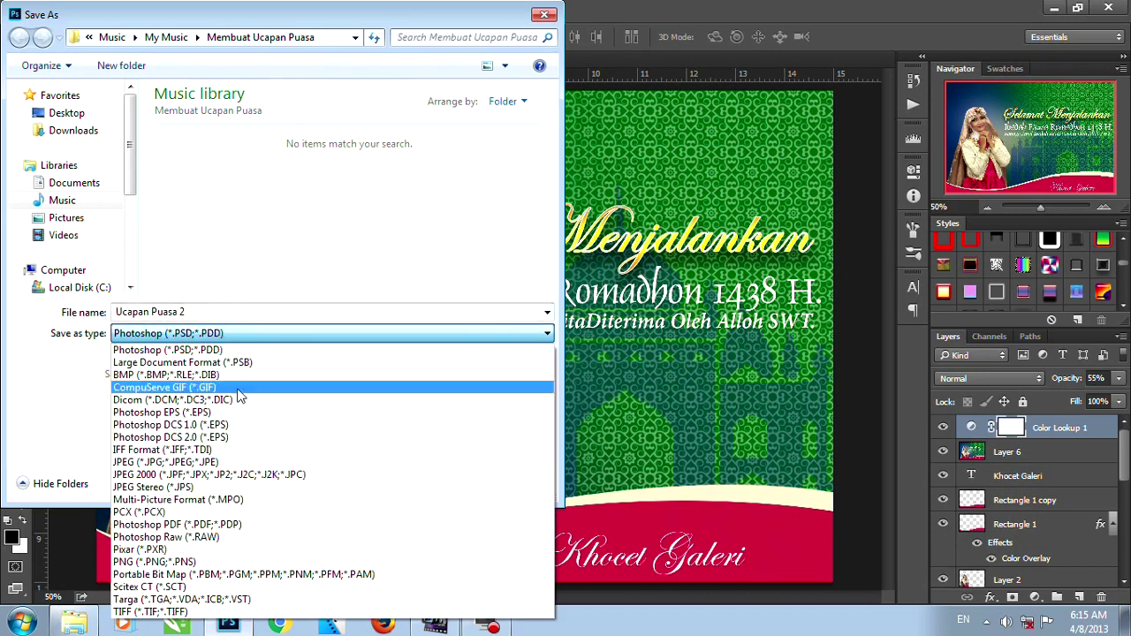
{"action": "left_click", "coordinate": [221, 465]}
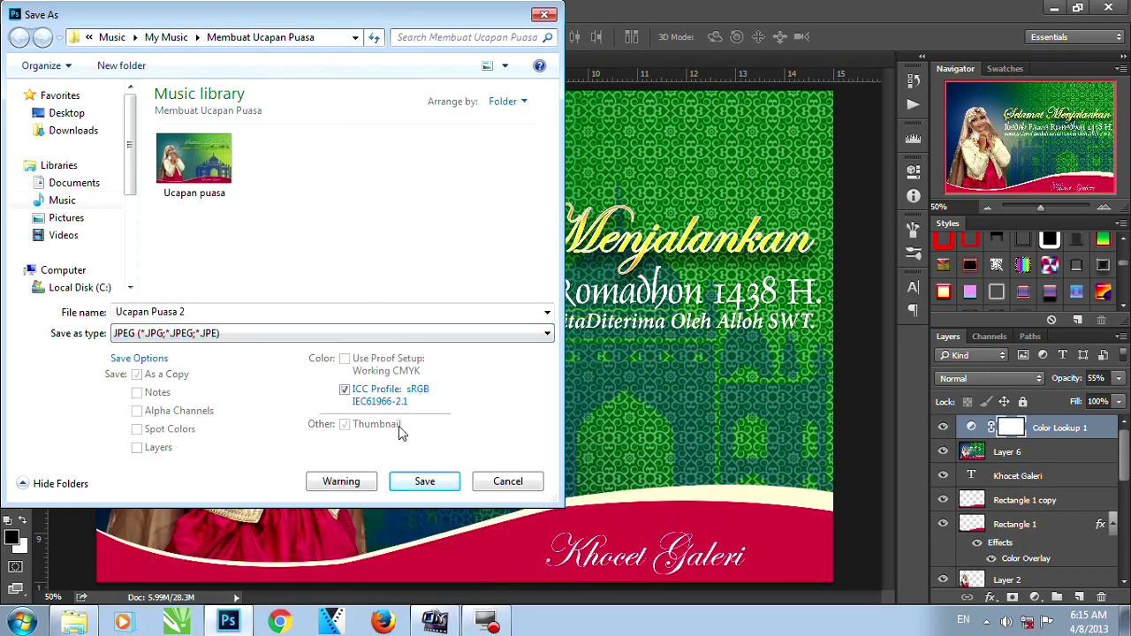
{"action": "left_click", "coordinate": [421, 481]}
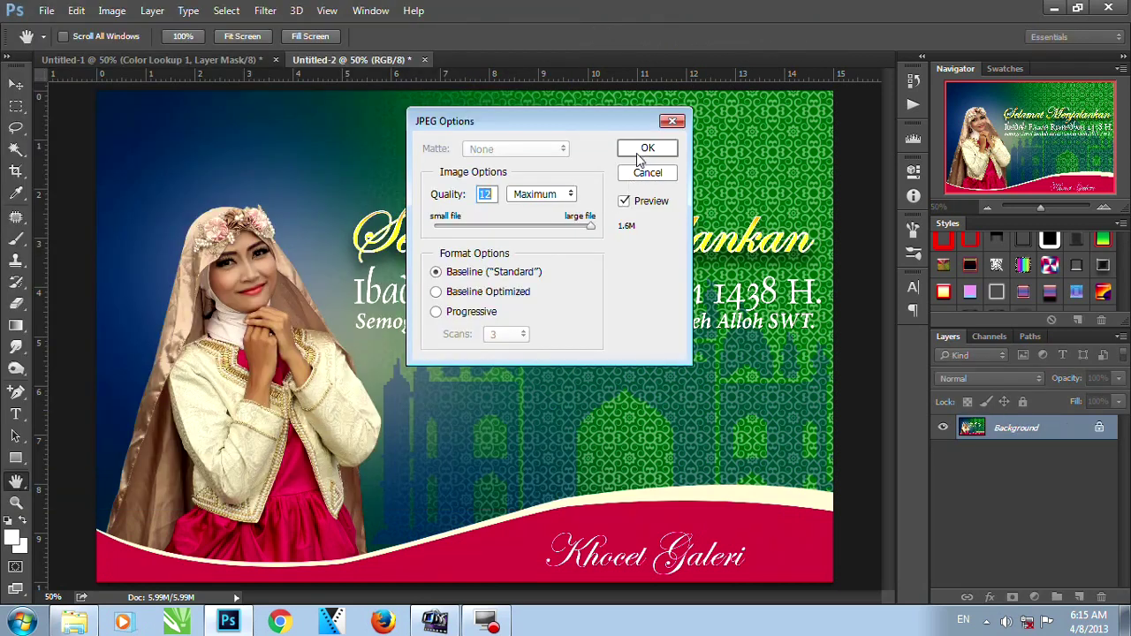
{"action": "left_click", "coordinate": [642, 150]}
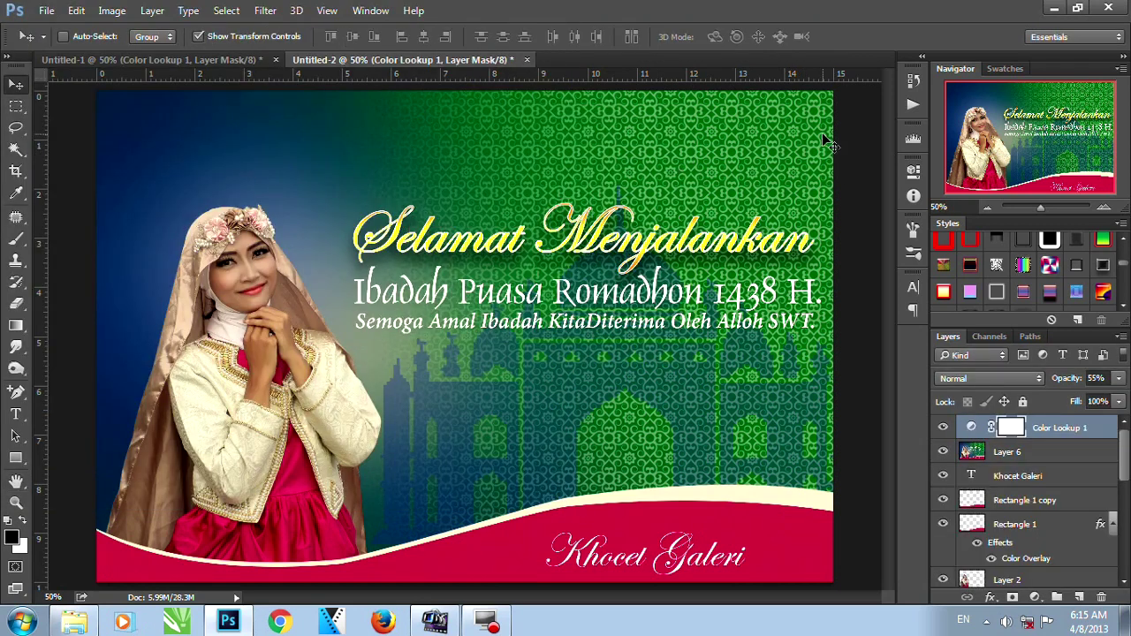